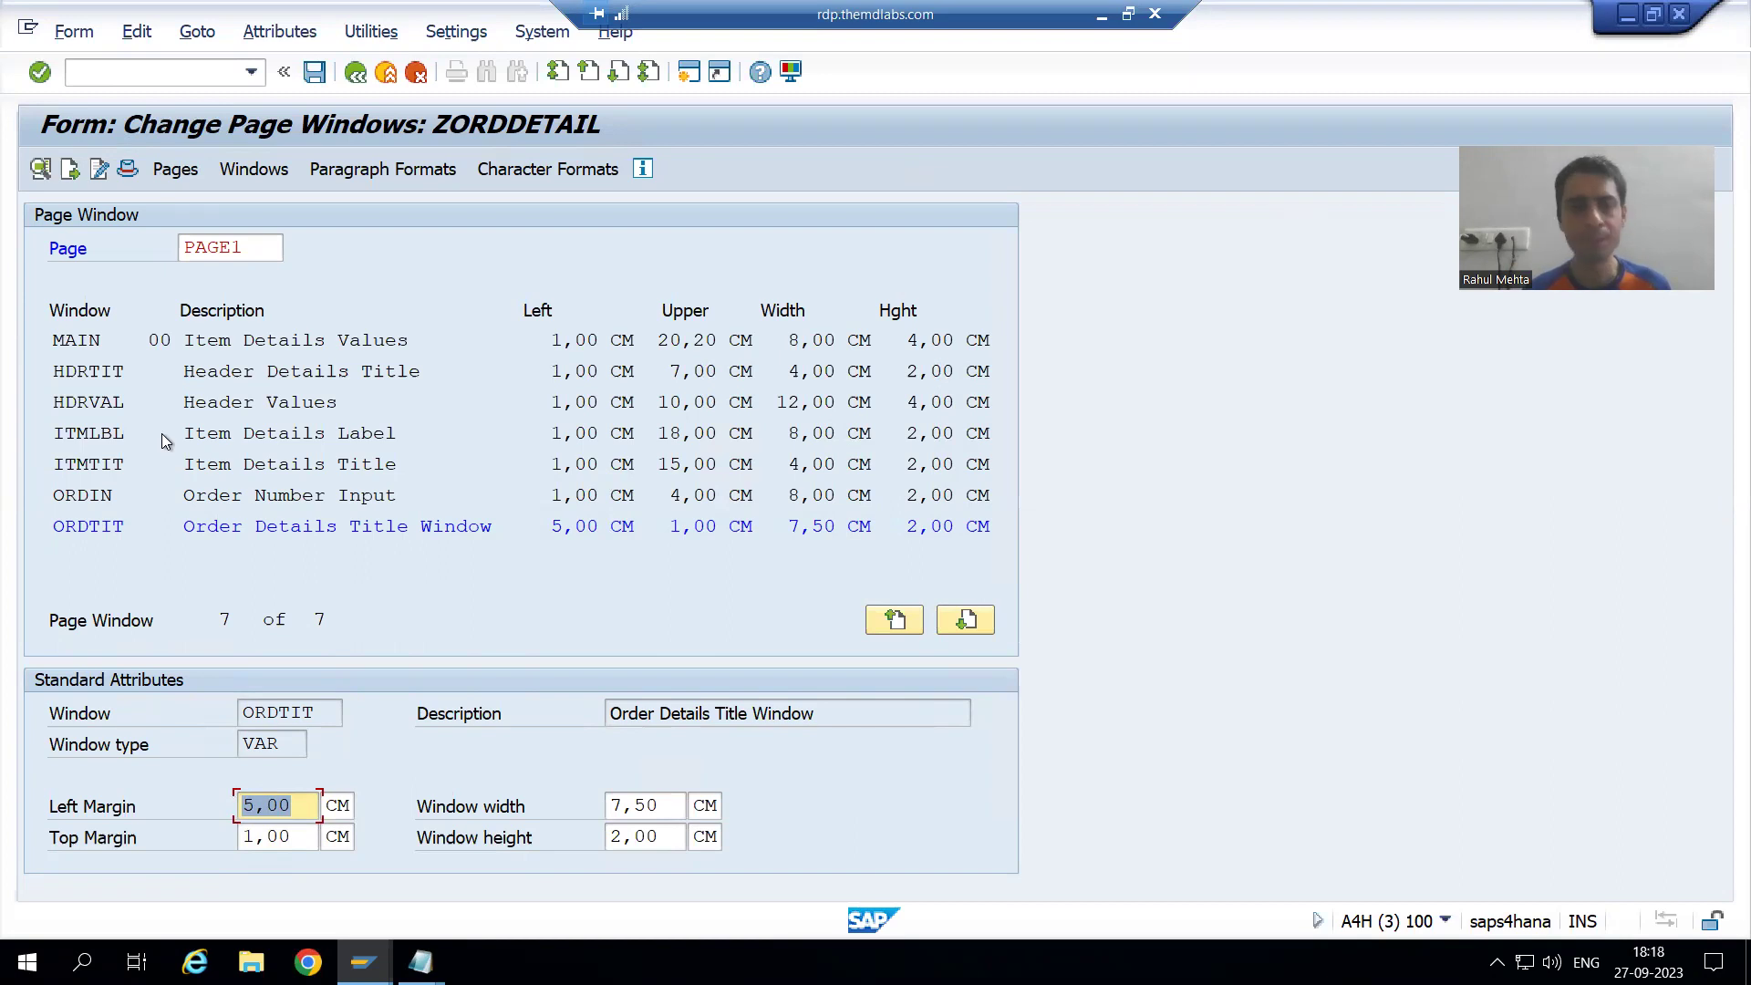
# Save the form ZORDDETAIL and try to activate it
pyautogui.click(77, 35)
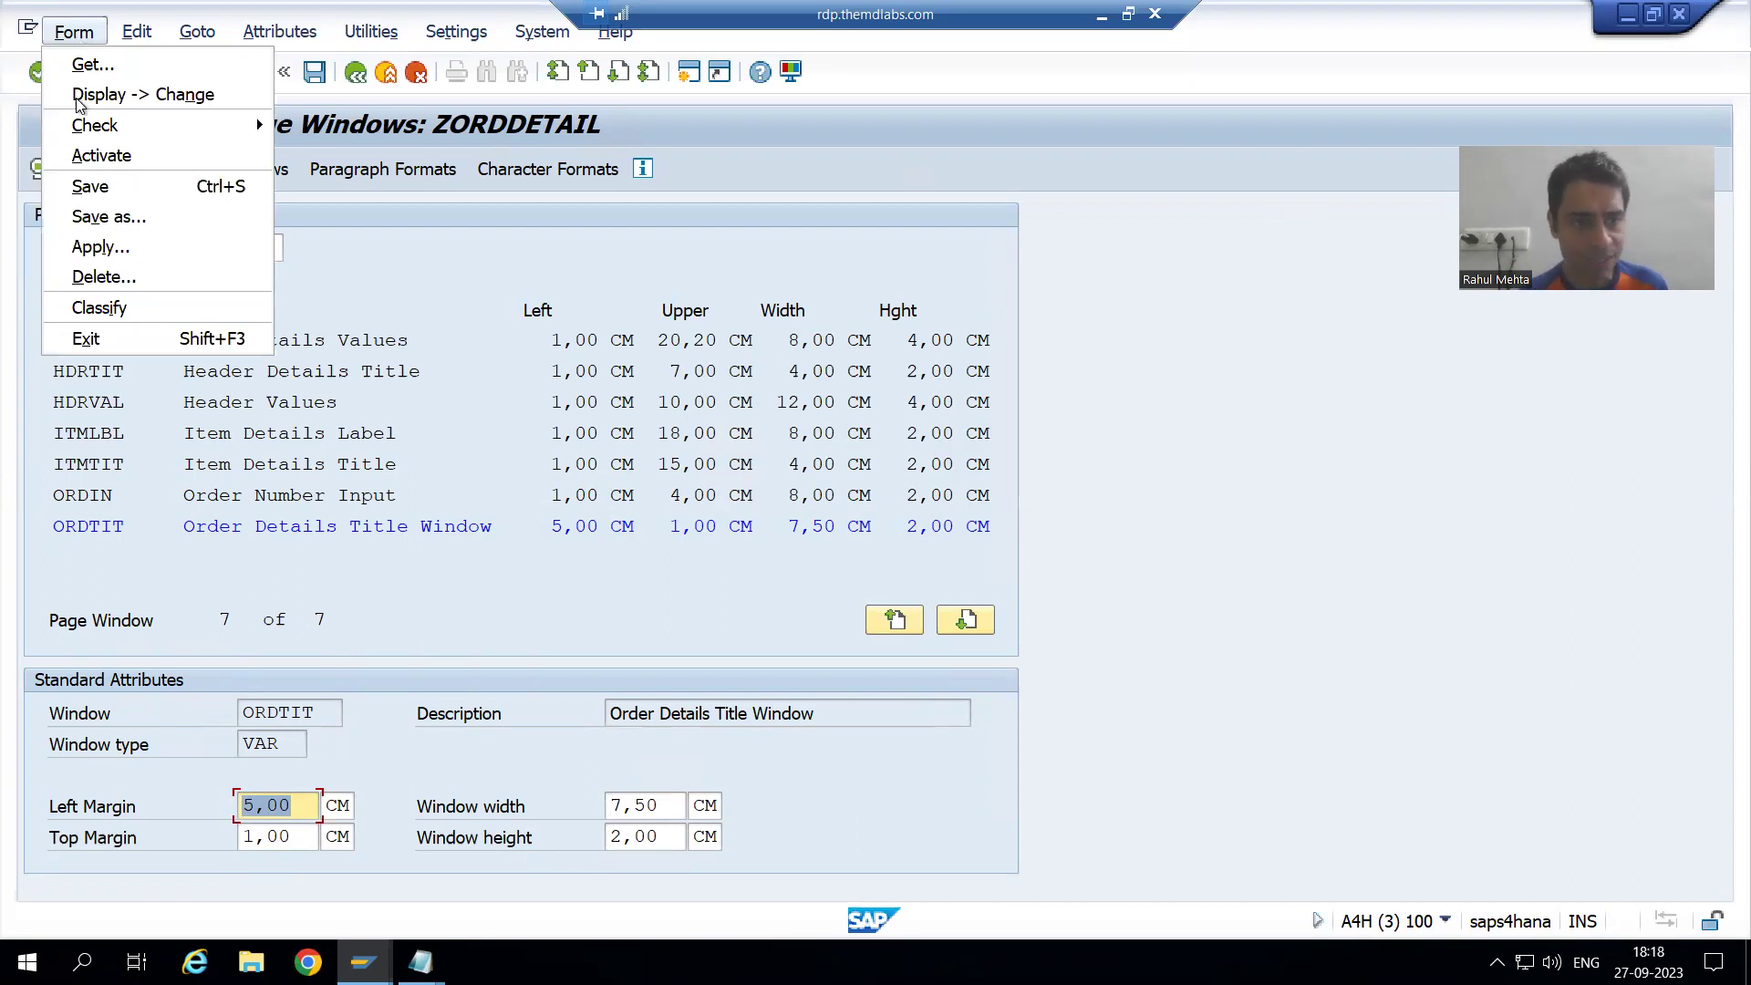
pyautogui.click(106, 188)
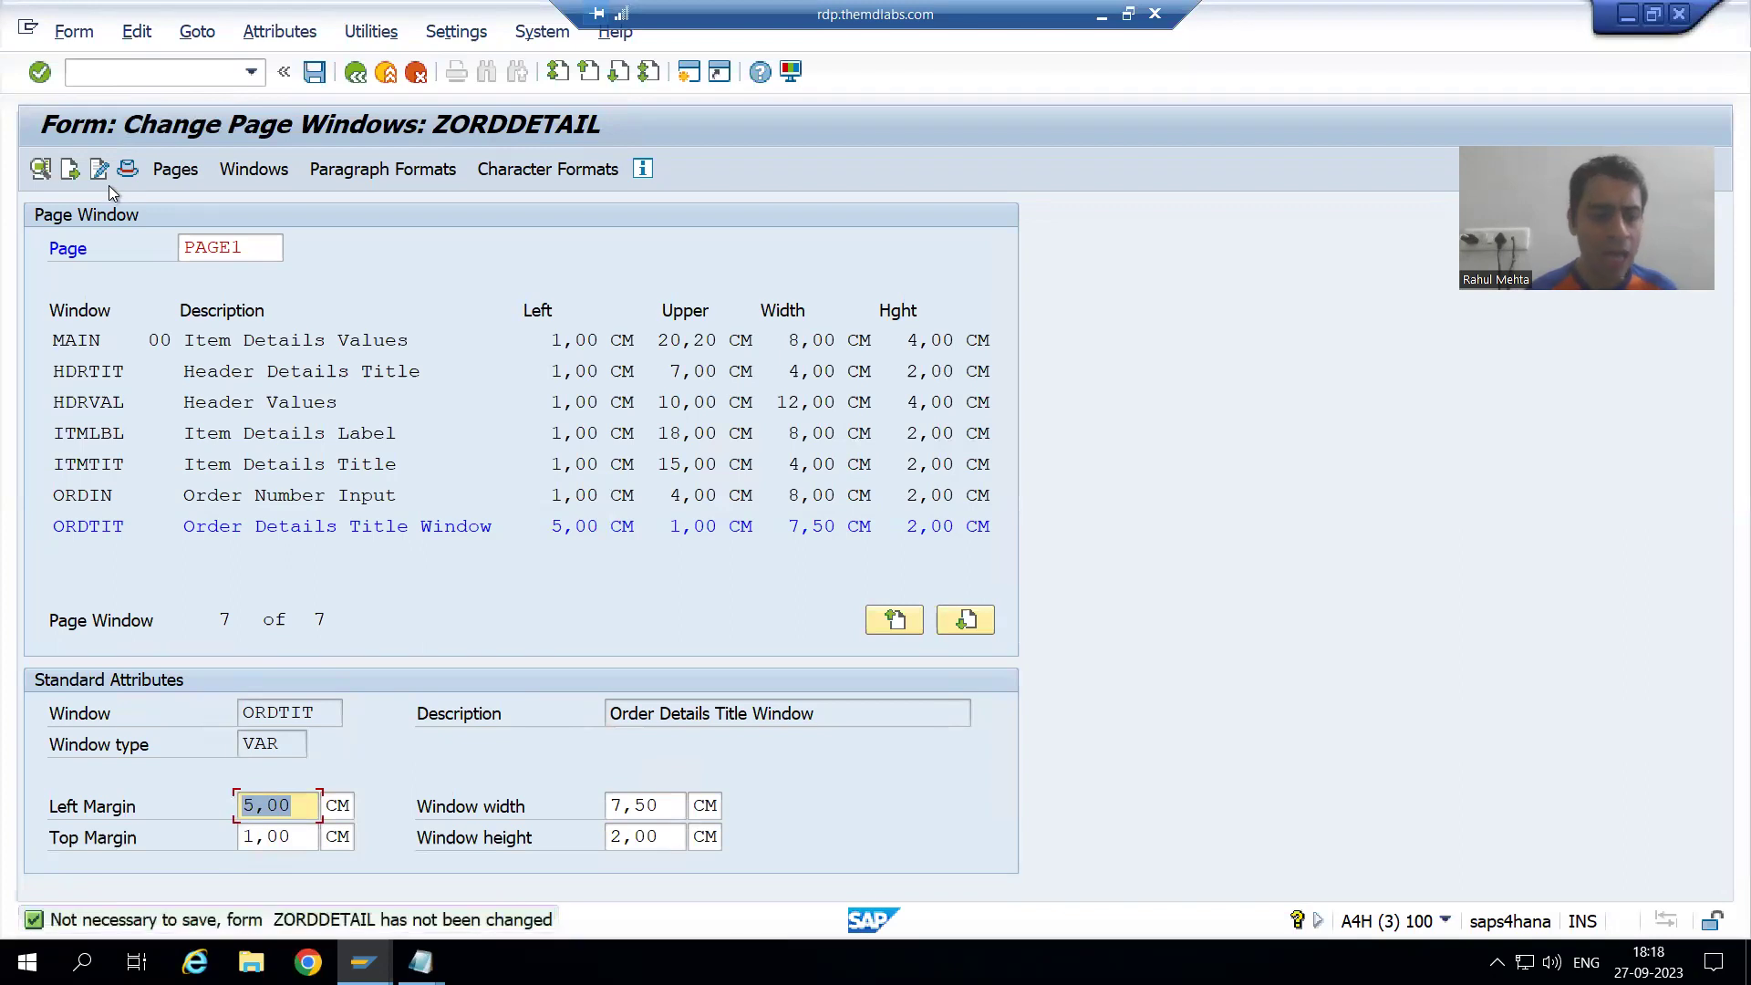
pyautogui.click(74, 31)
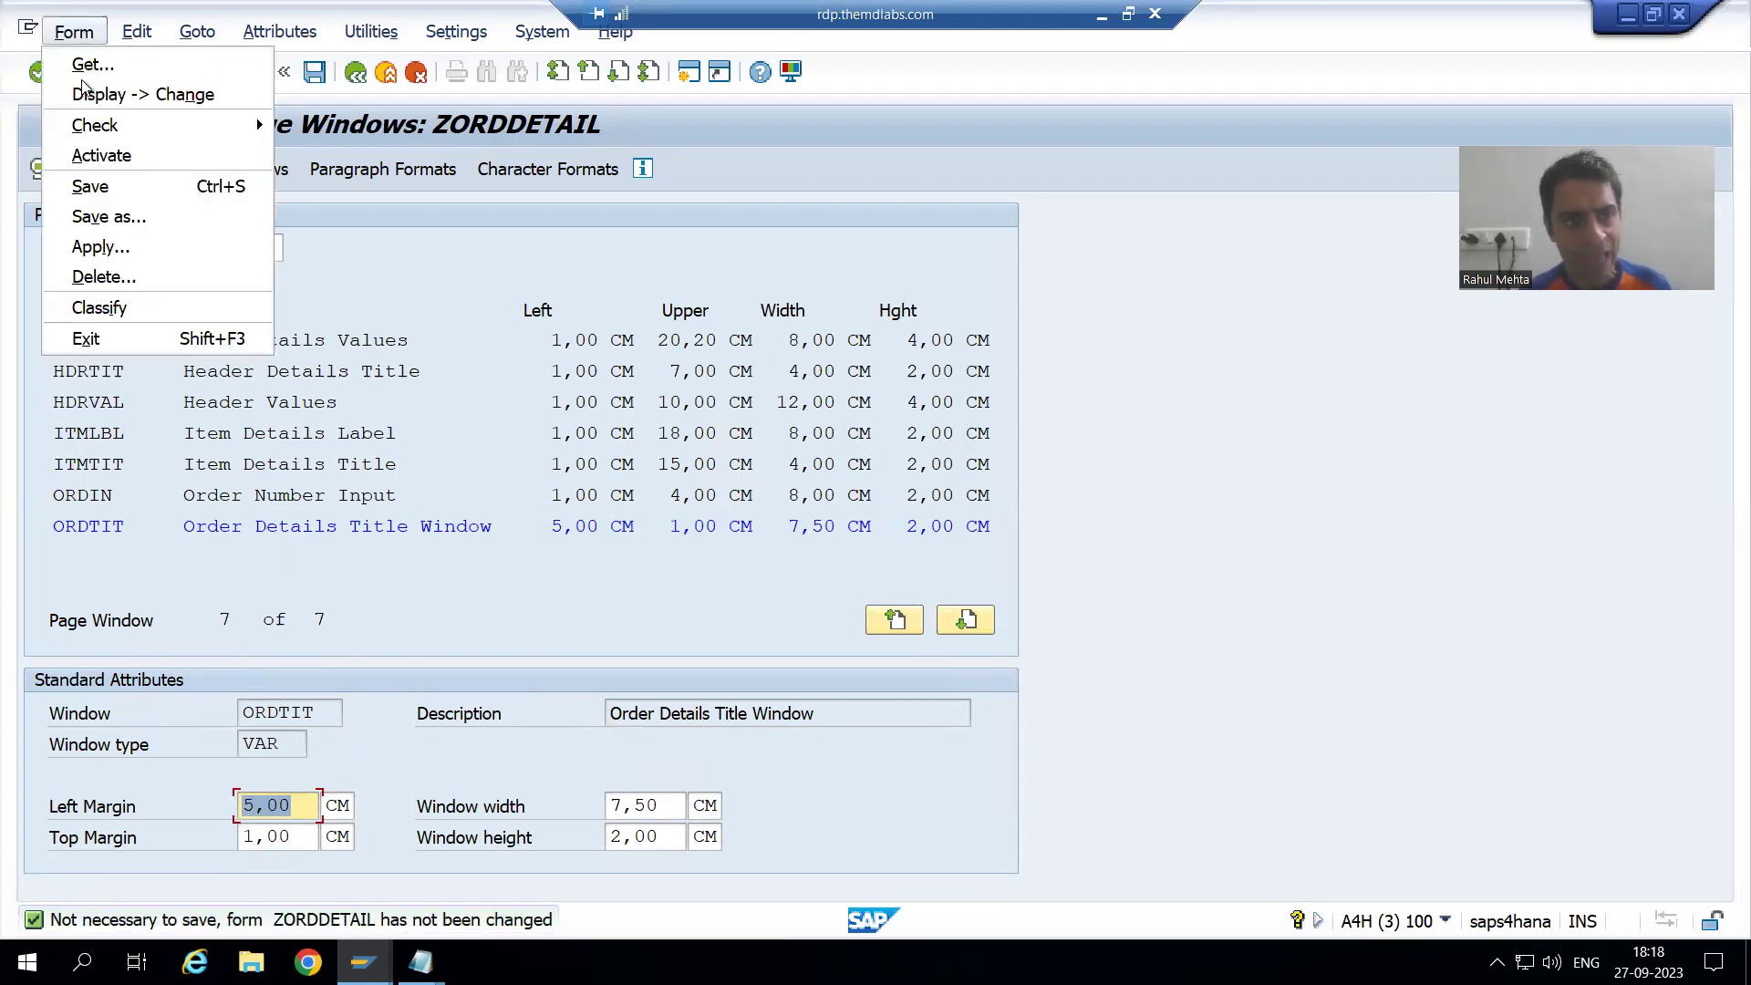
pyautogui.click(96, 157)
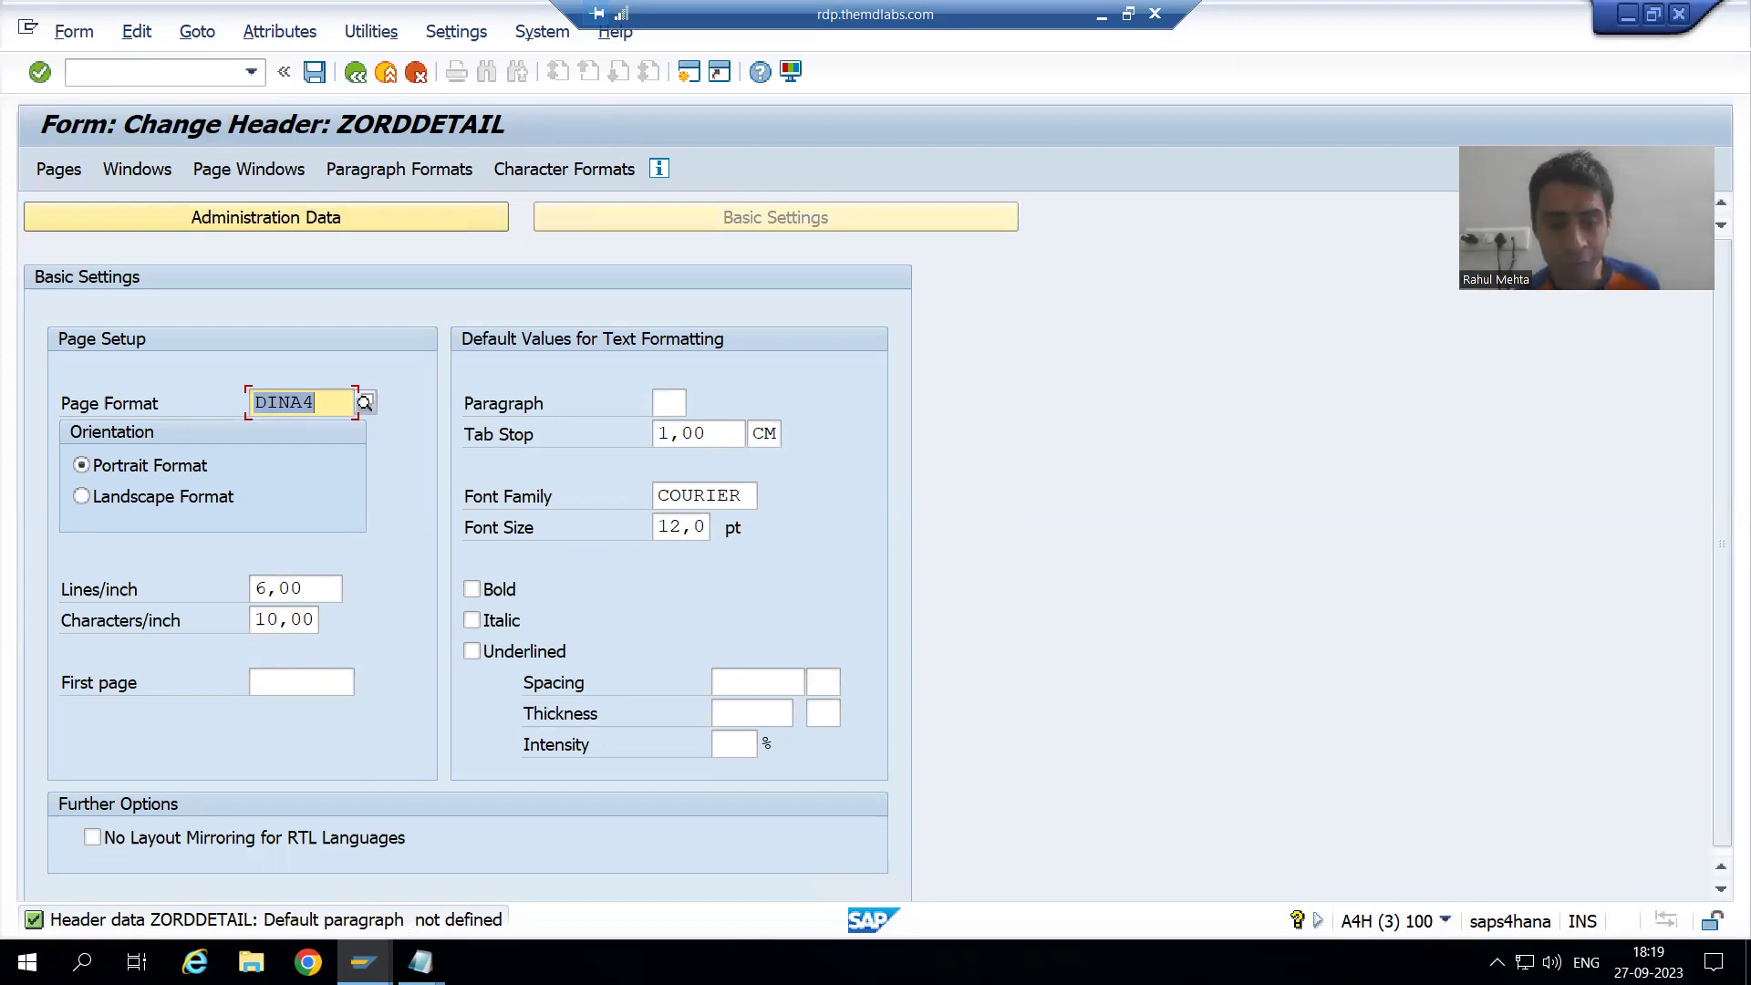
# Switch to the SAP Scripts notes in Notepad, review the point about mandatory paragraph formats, and return to the SAP form
pyautogui.click(420, 962)
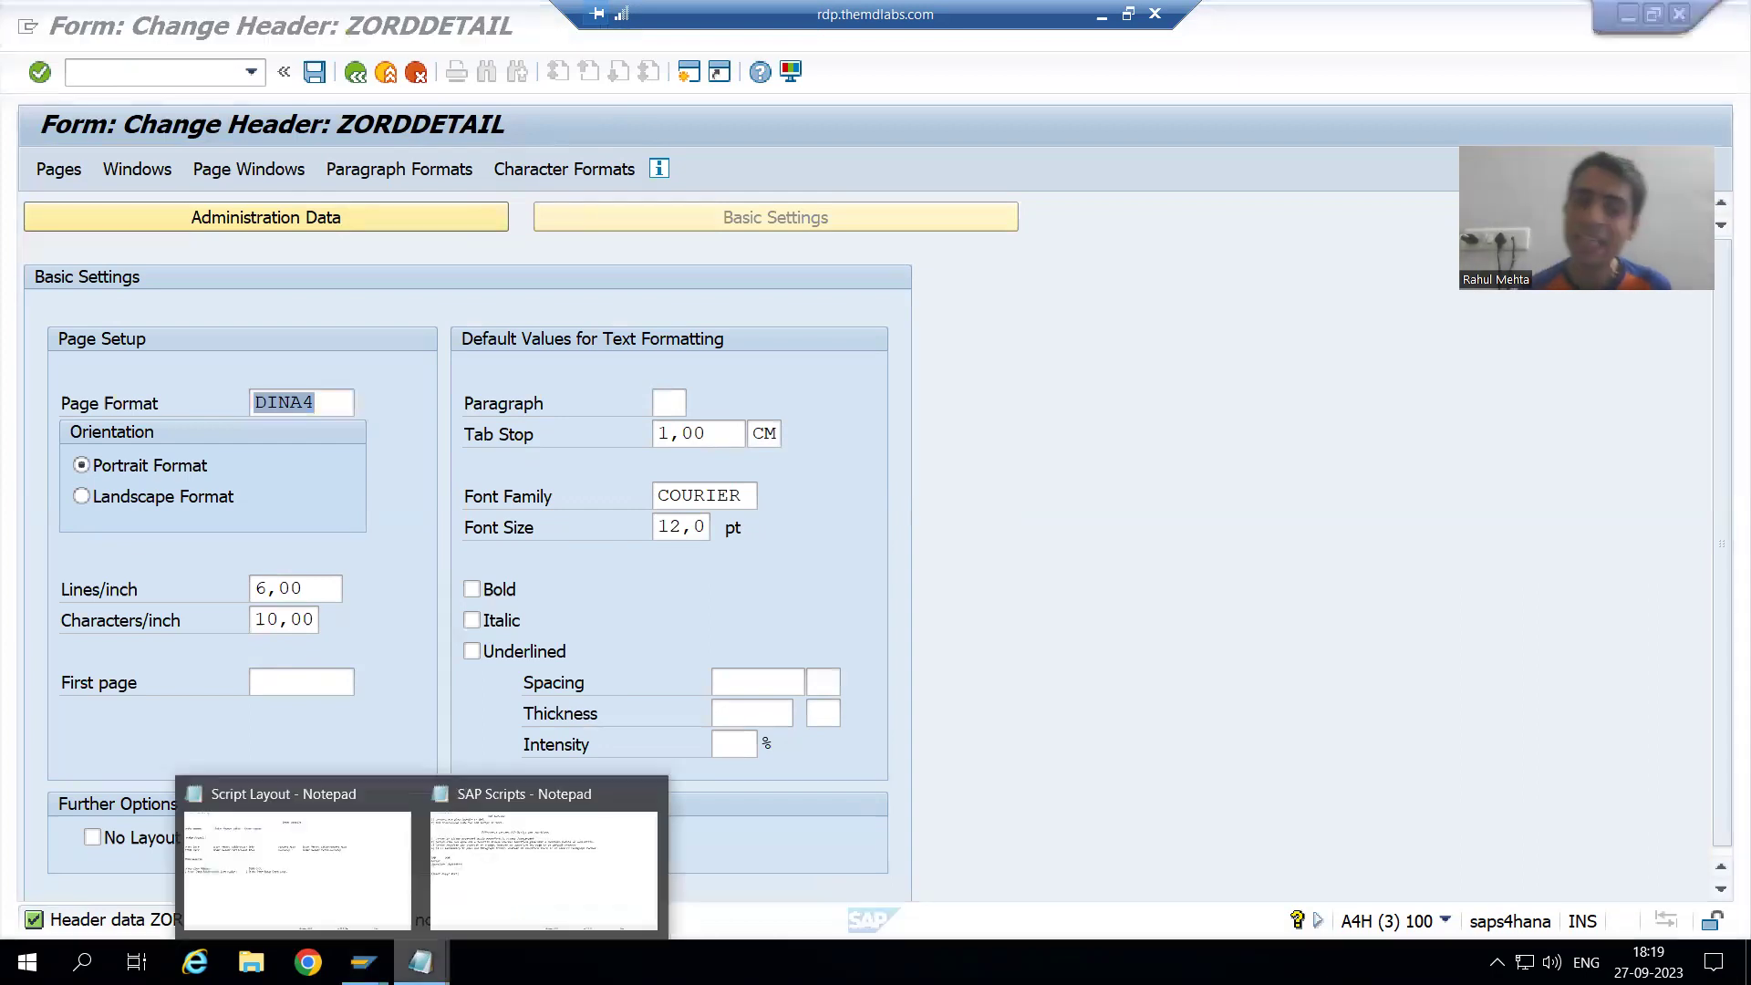
pyautogui.click(500, 885)
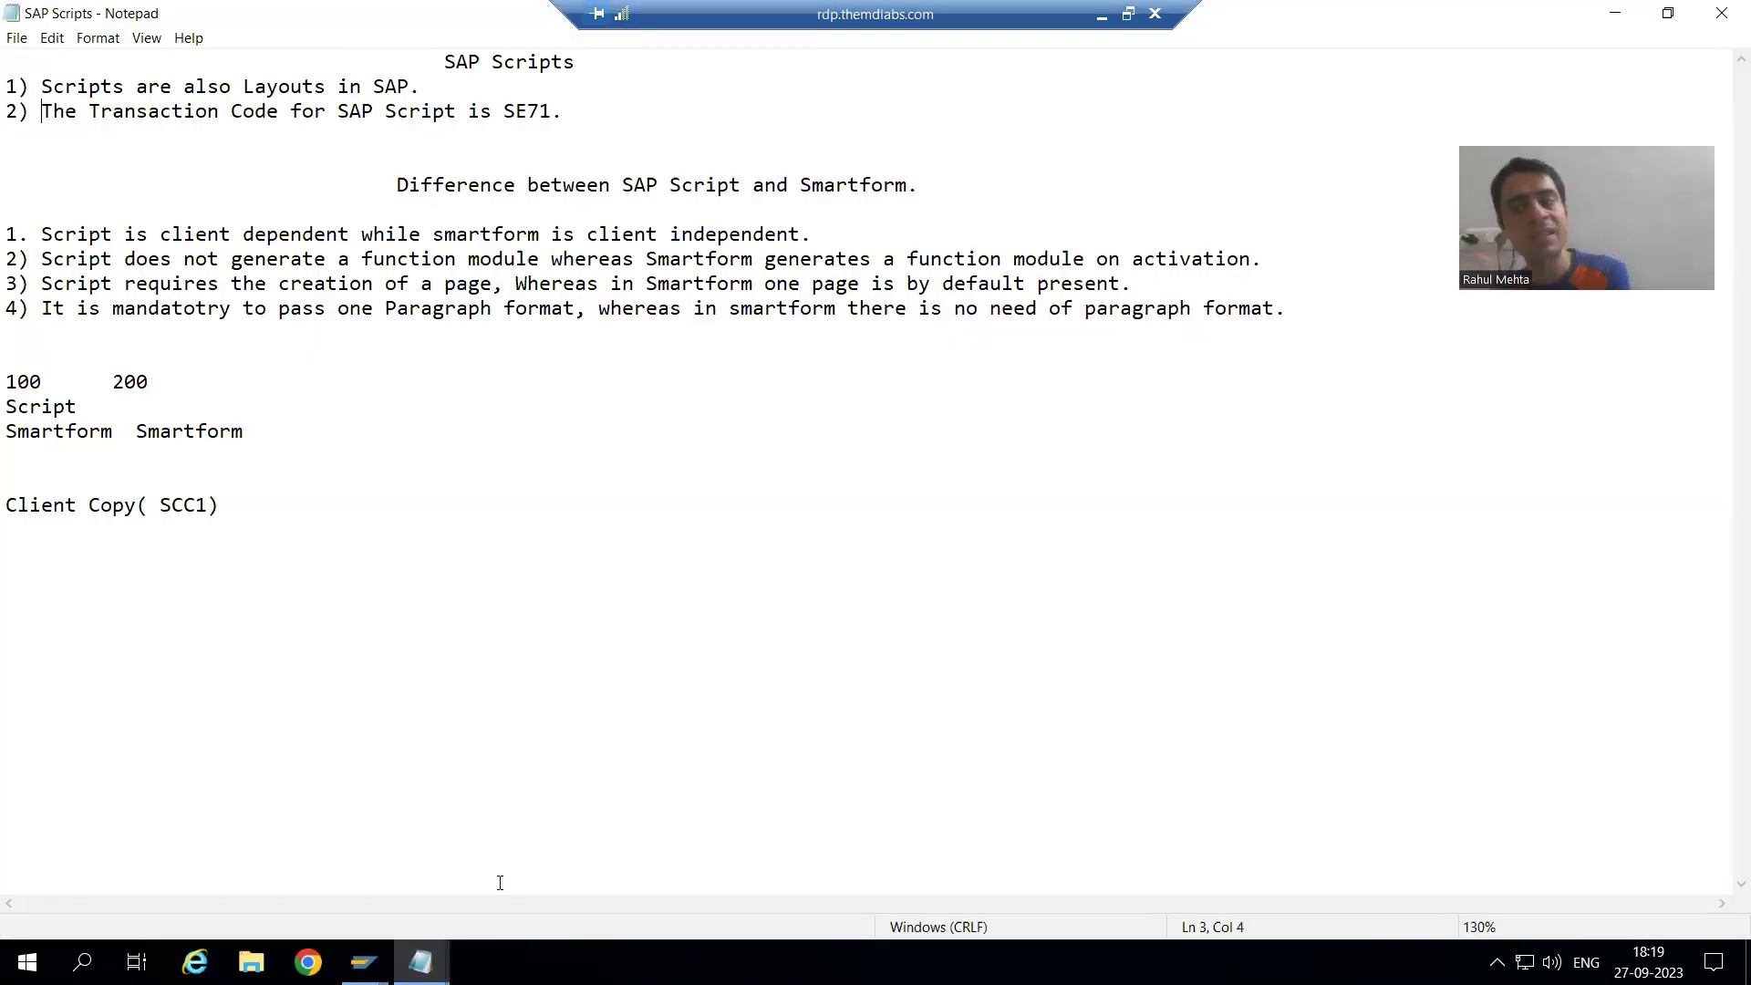
pyautogui.click(350, 309)
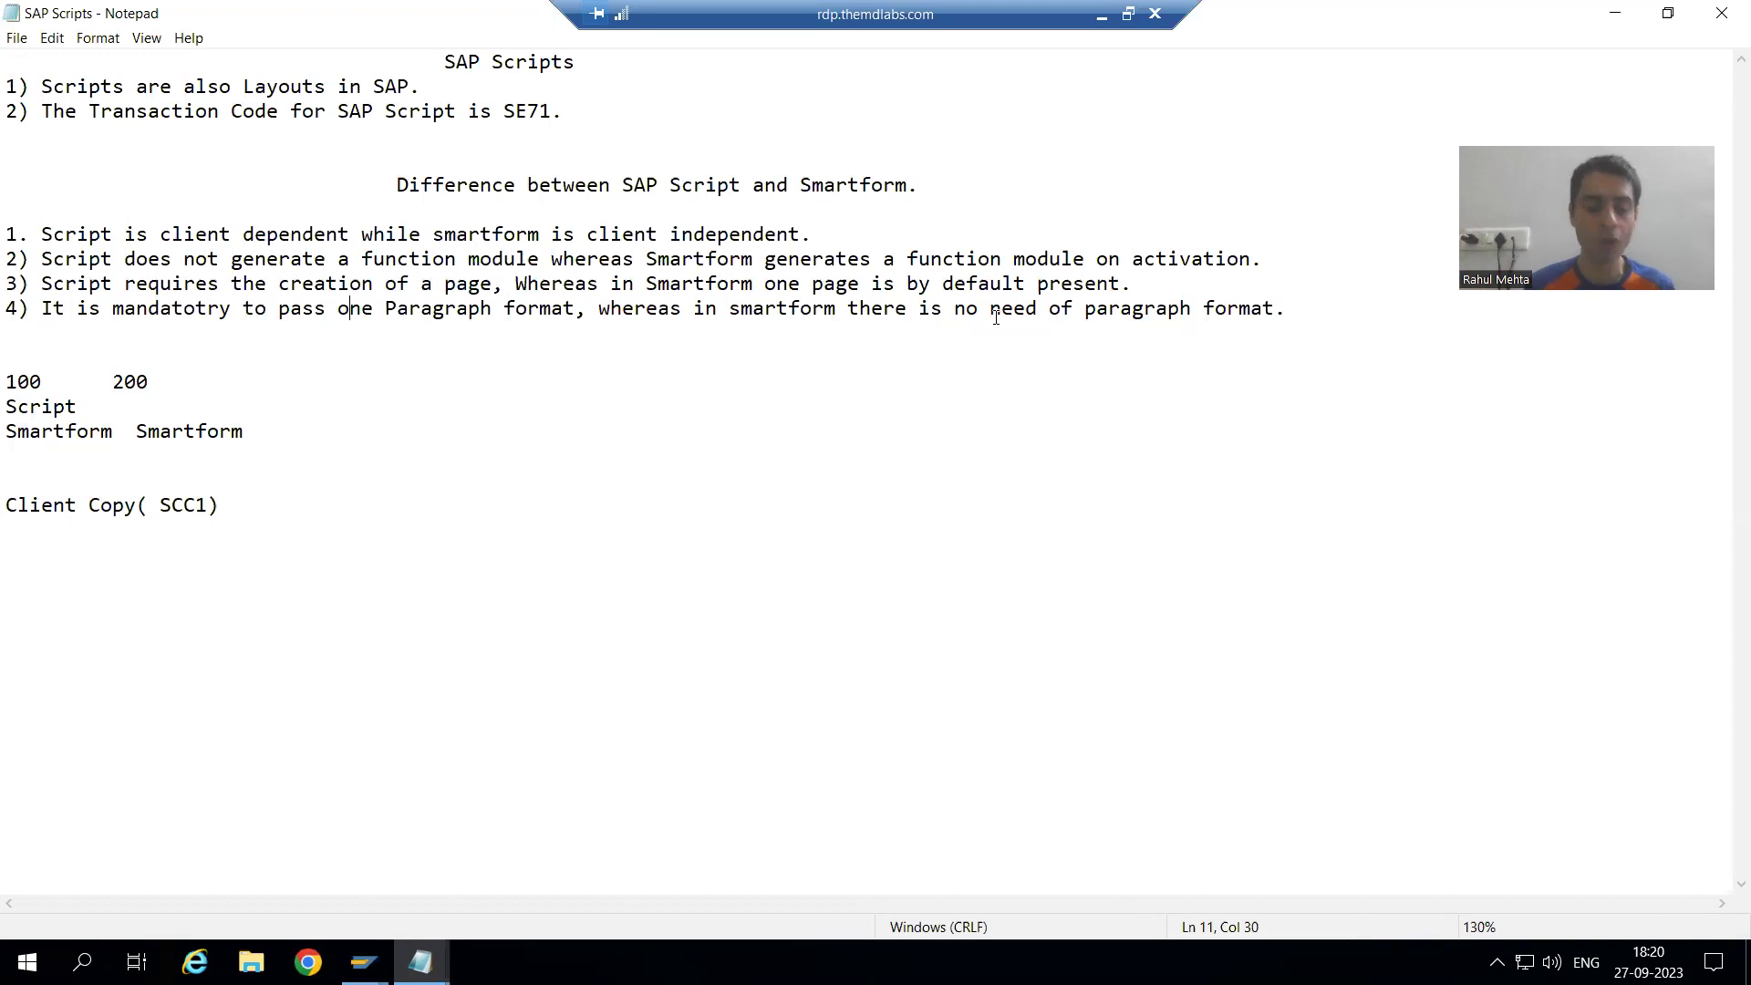
pyautogui.hotkey('alt', 'Tab')
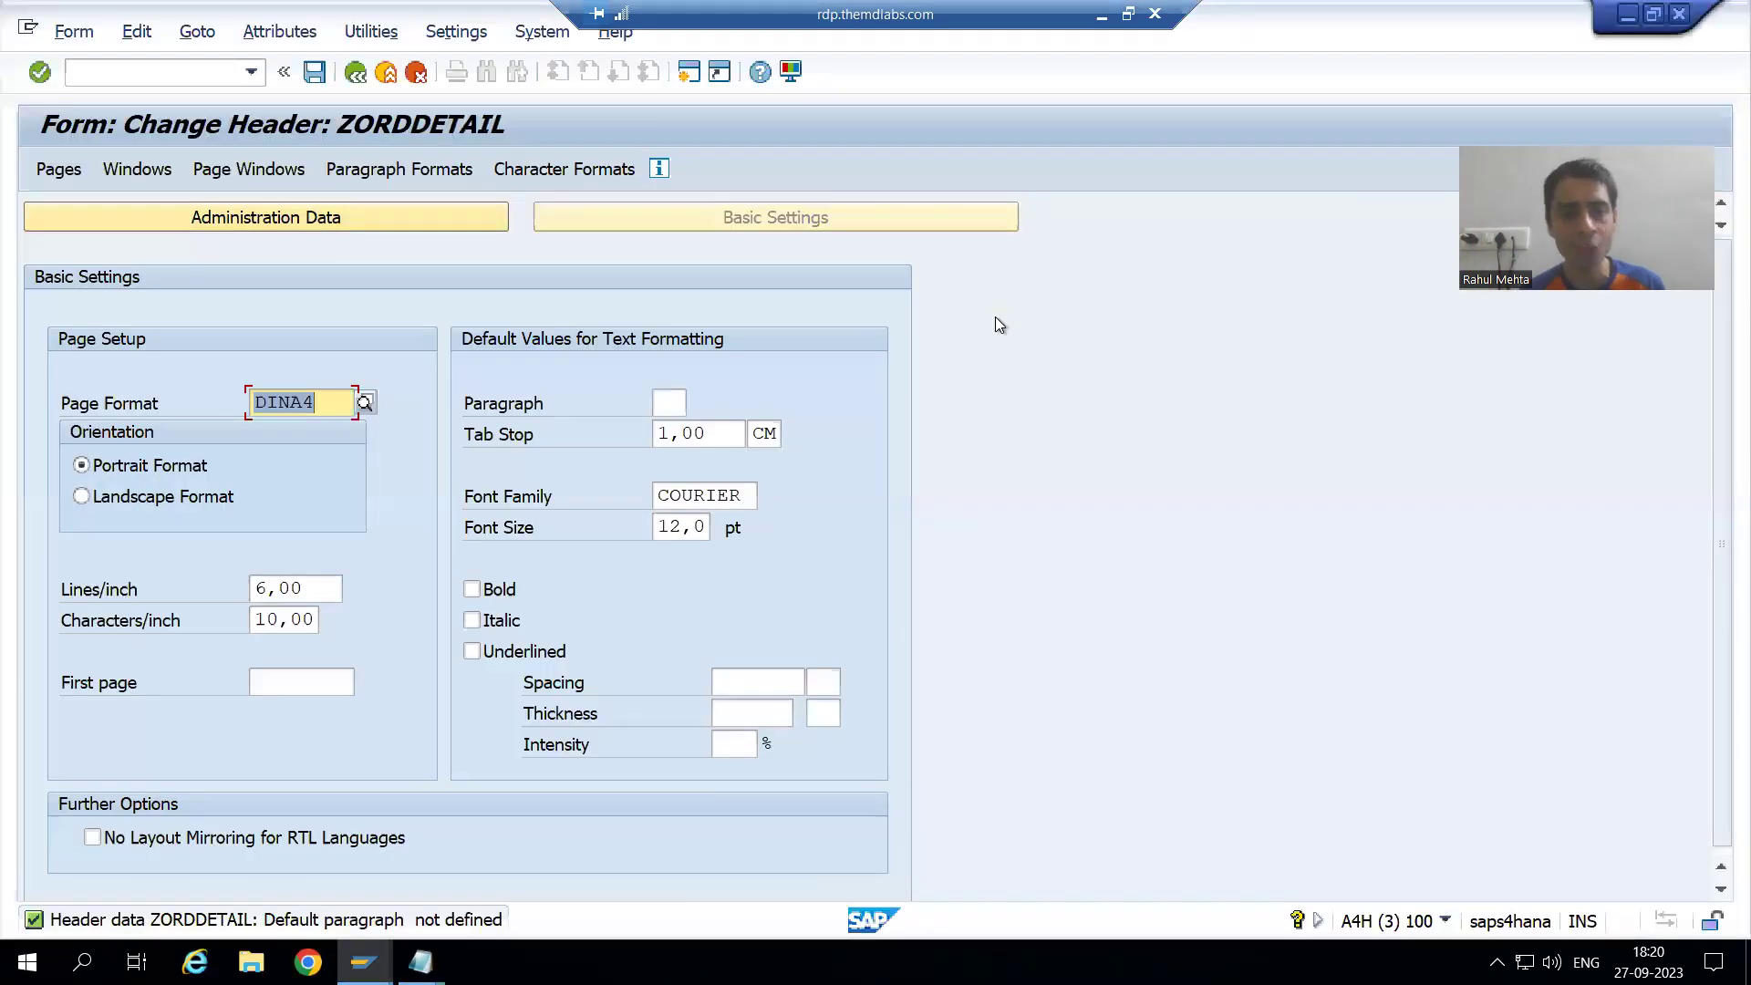
# Create paragraph format AF with the description "Order Details PF"
pyautogui.click(425, 168)
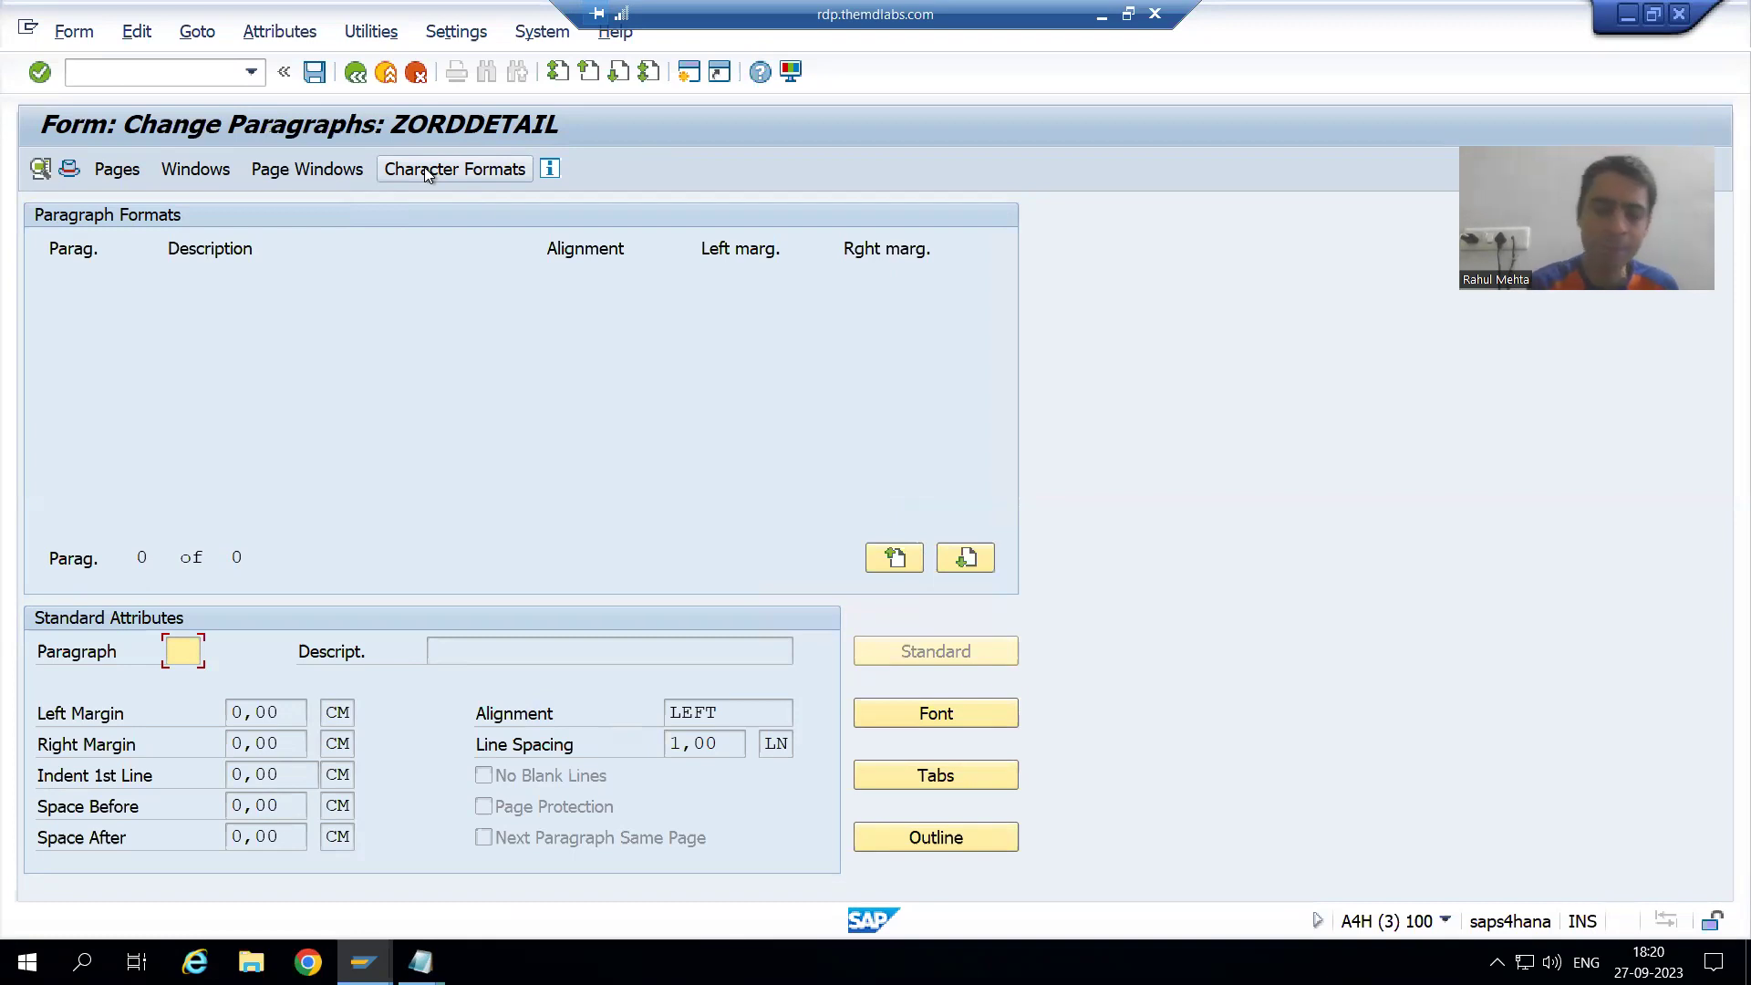
pyautogui.write('AF')
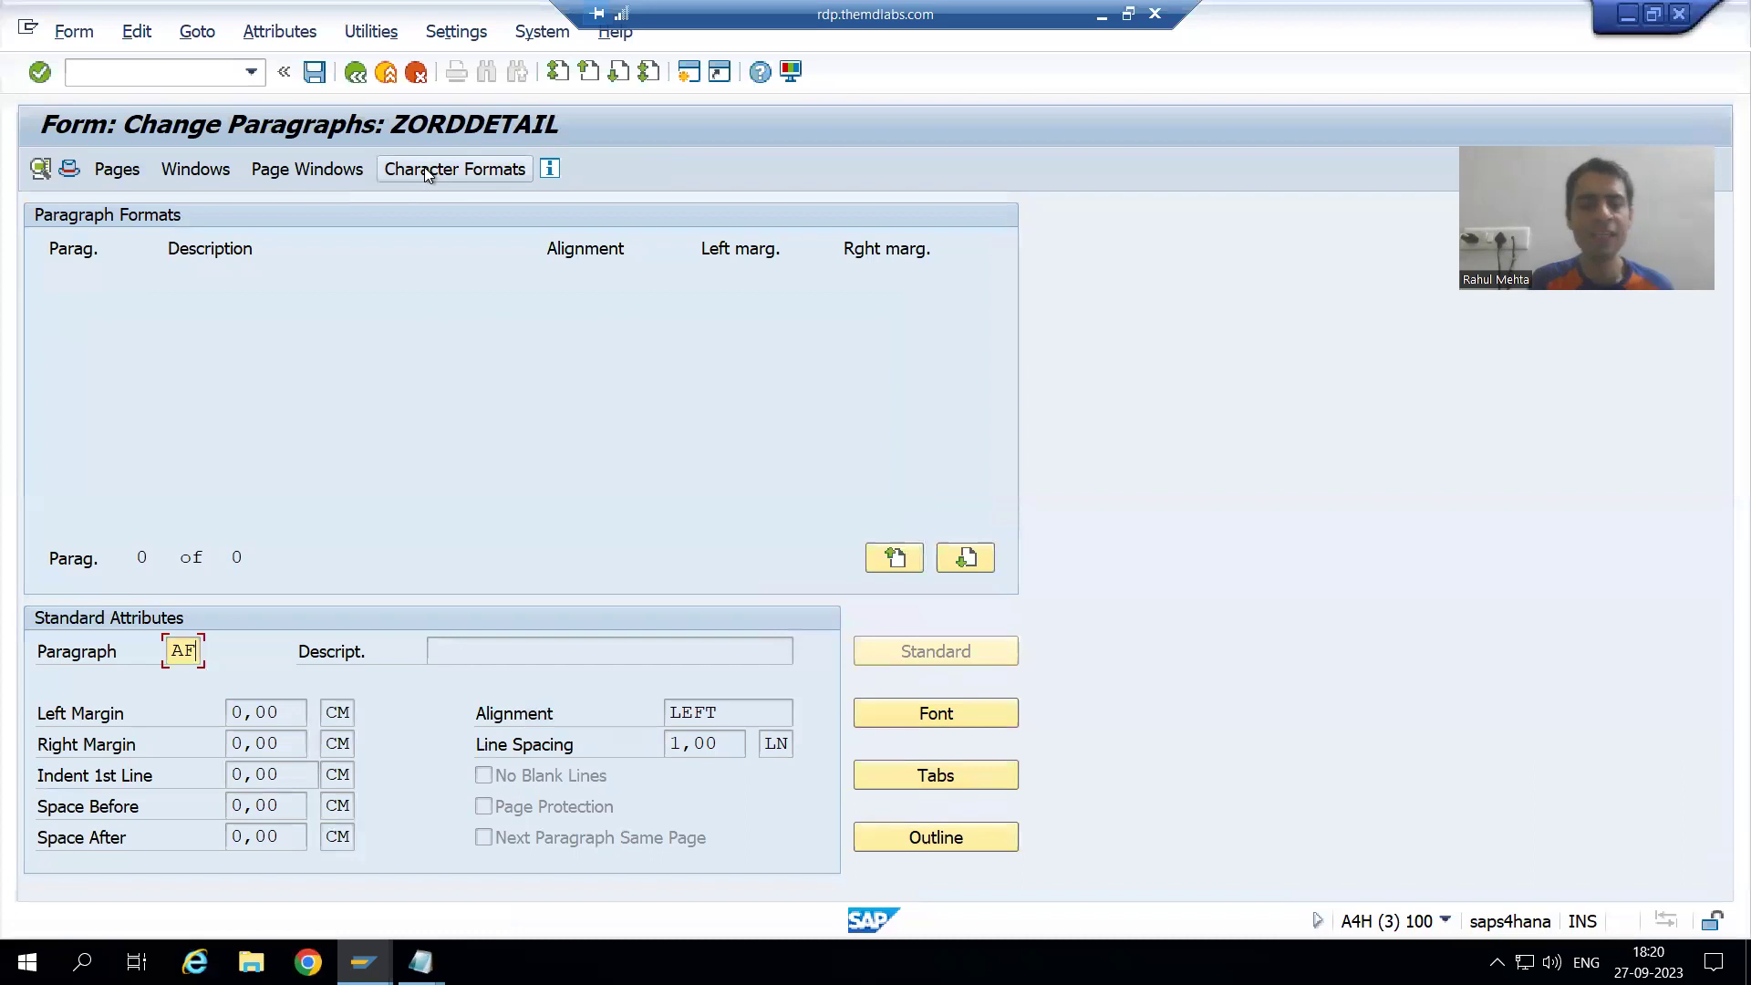
pyautogui.press('Return')
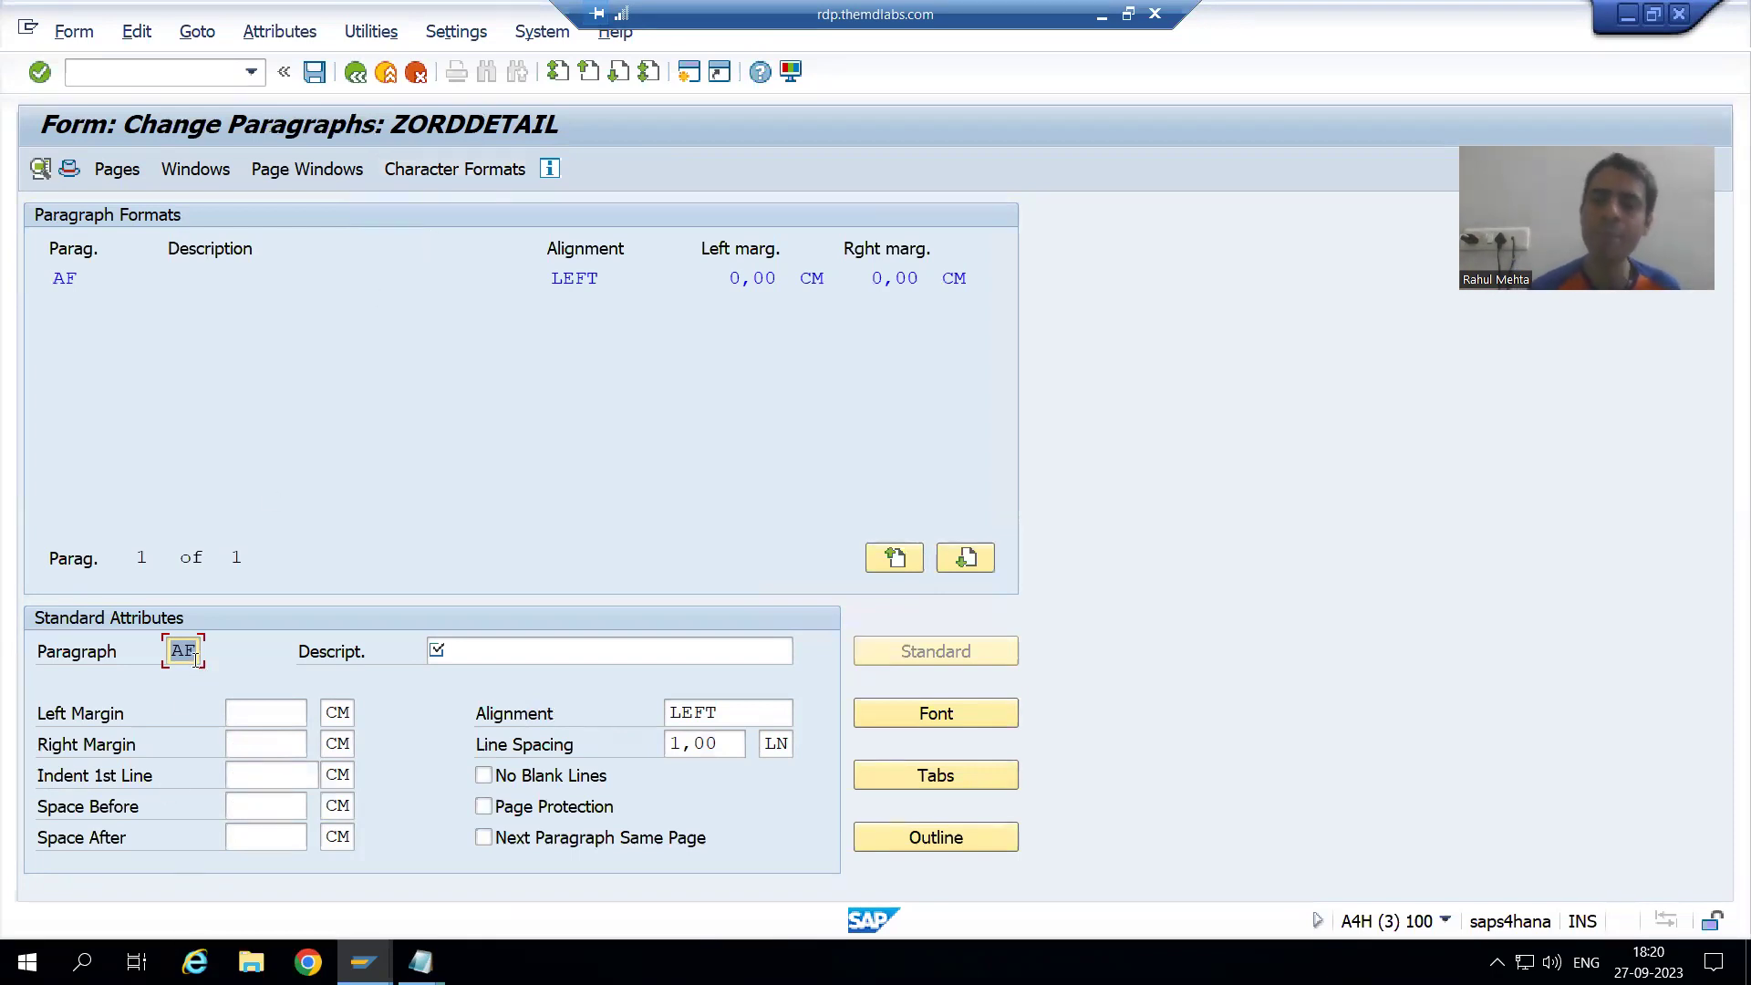
pyautogui.click(495, 653)
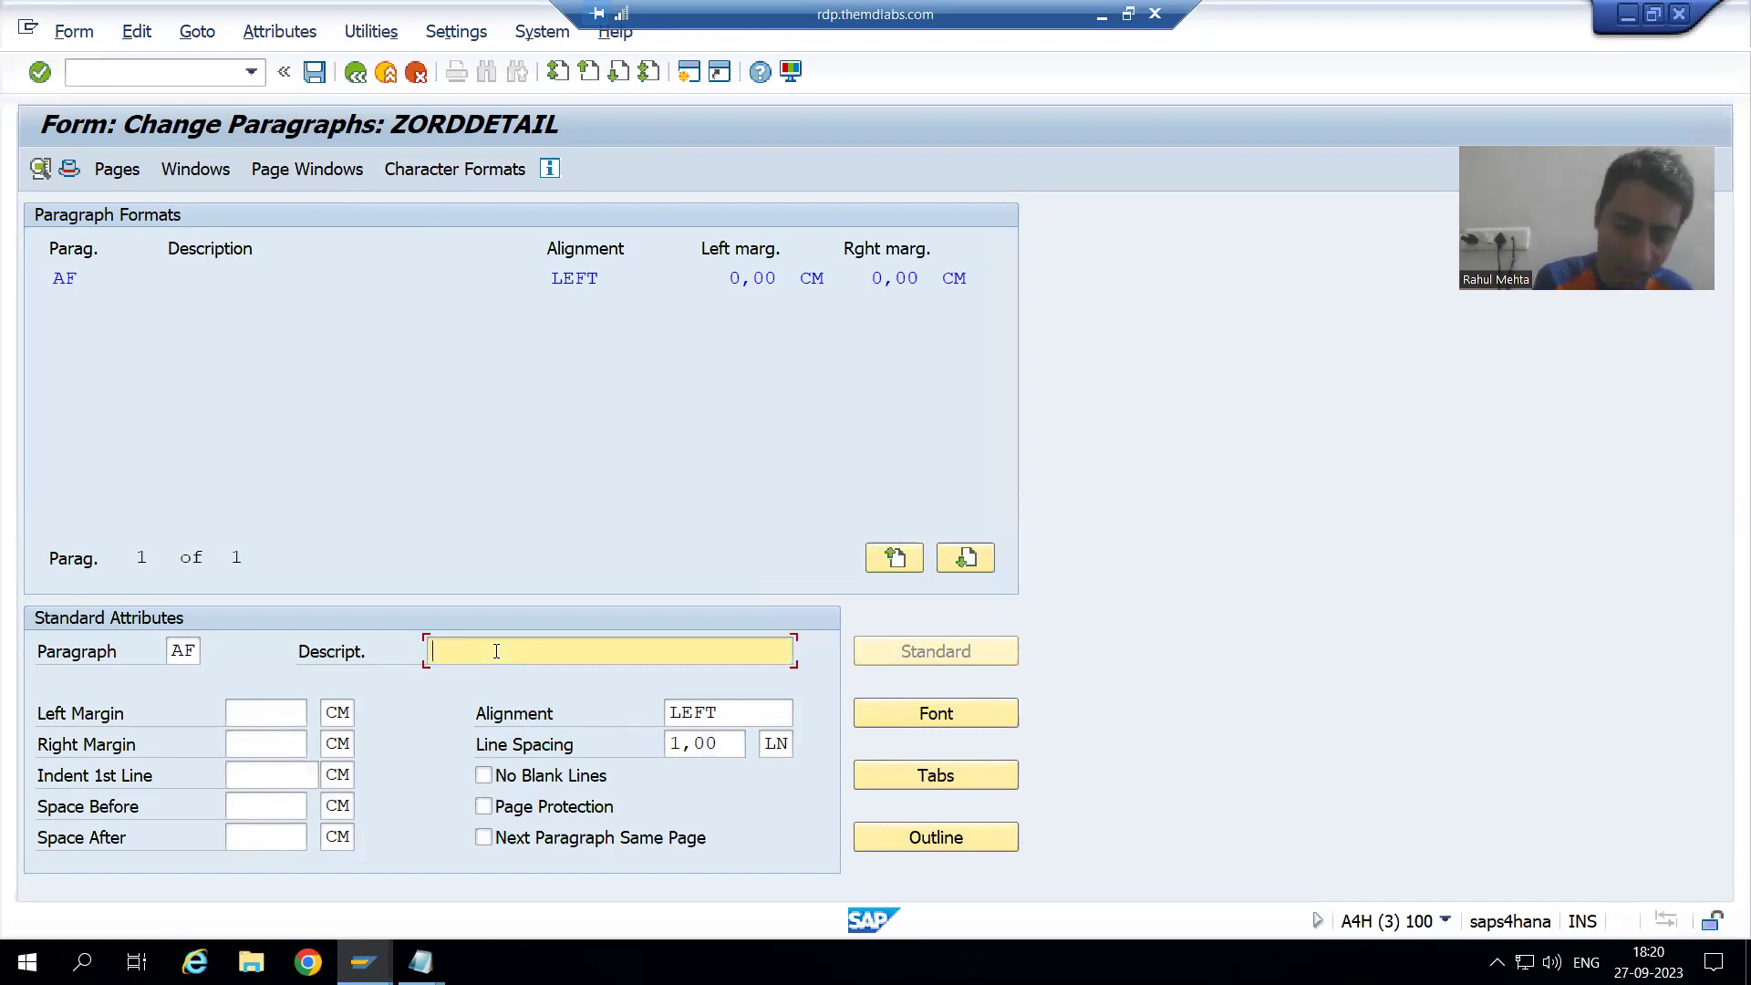
pyautogui.write('Order Details PF')
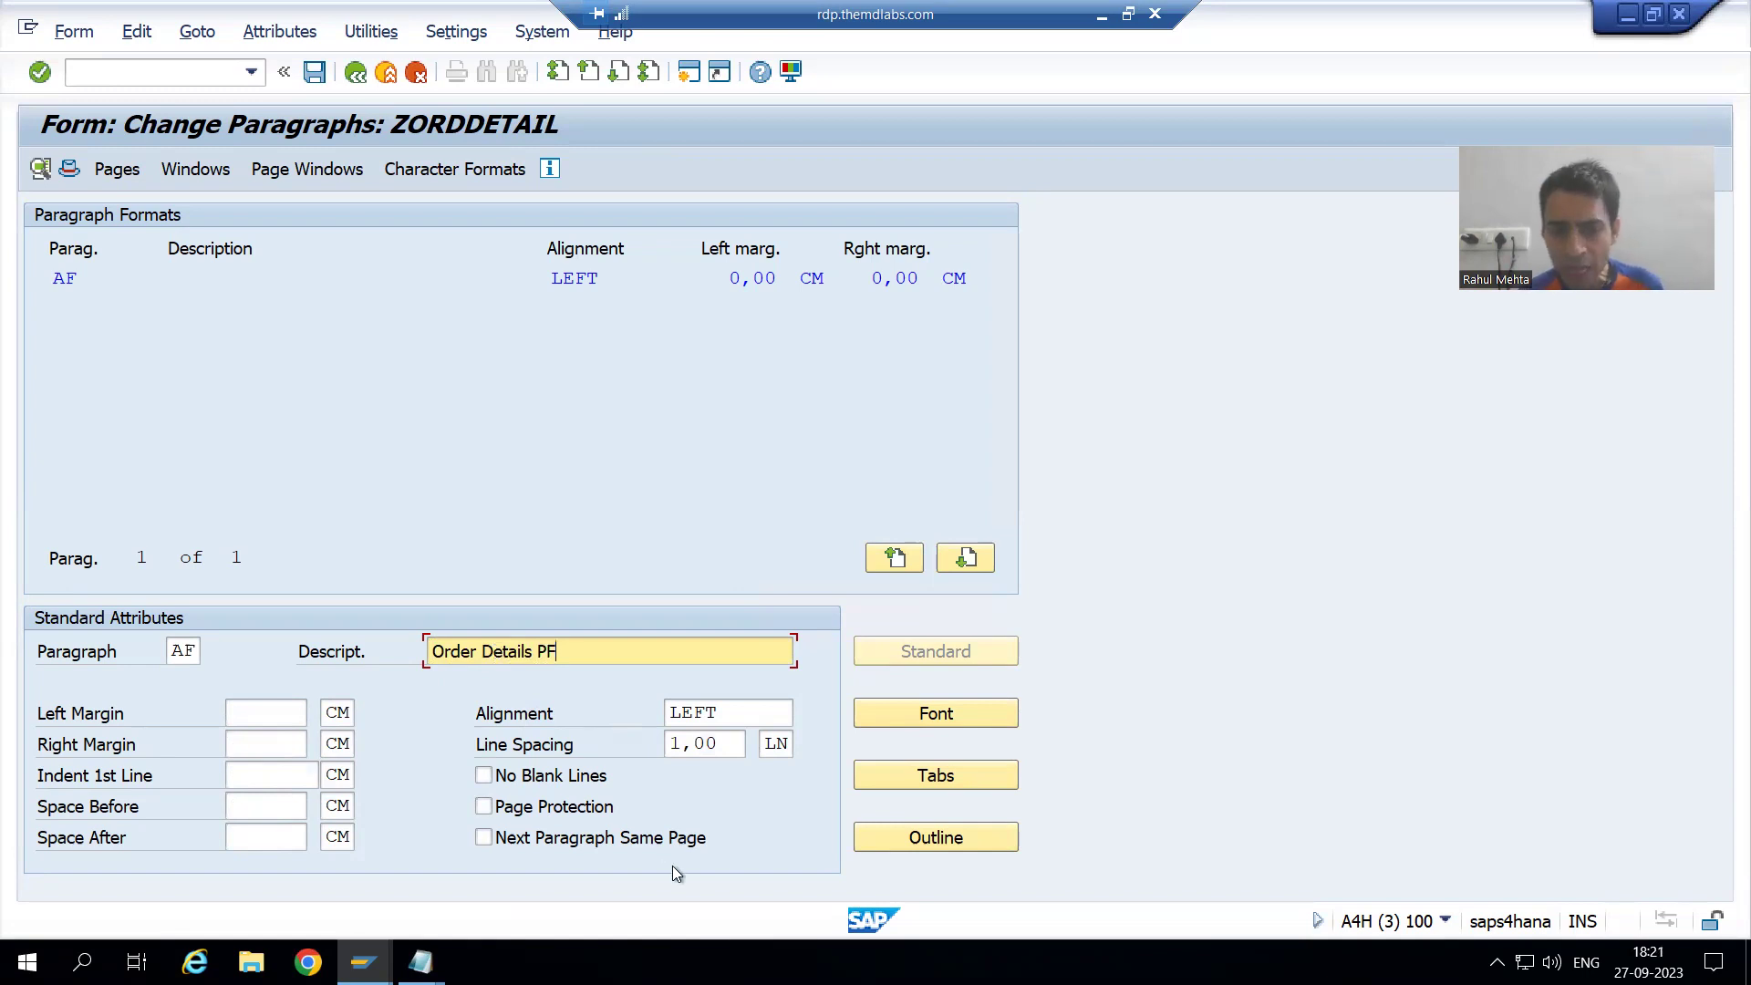
# Set the font size of paragraph format AF to 12,0 pt in its font attributes
pyautogui.click(916, 715)
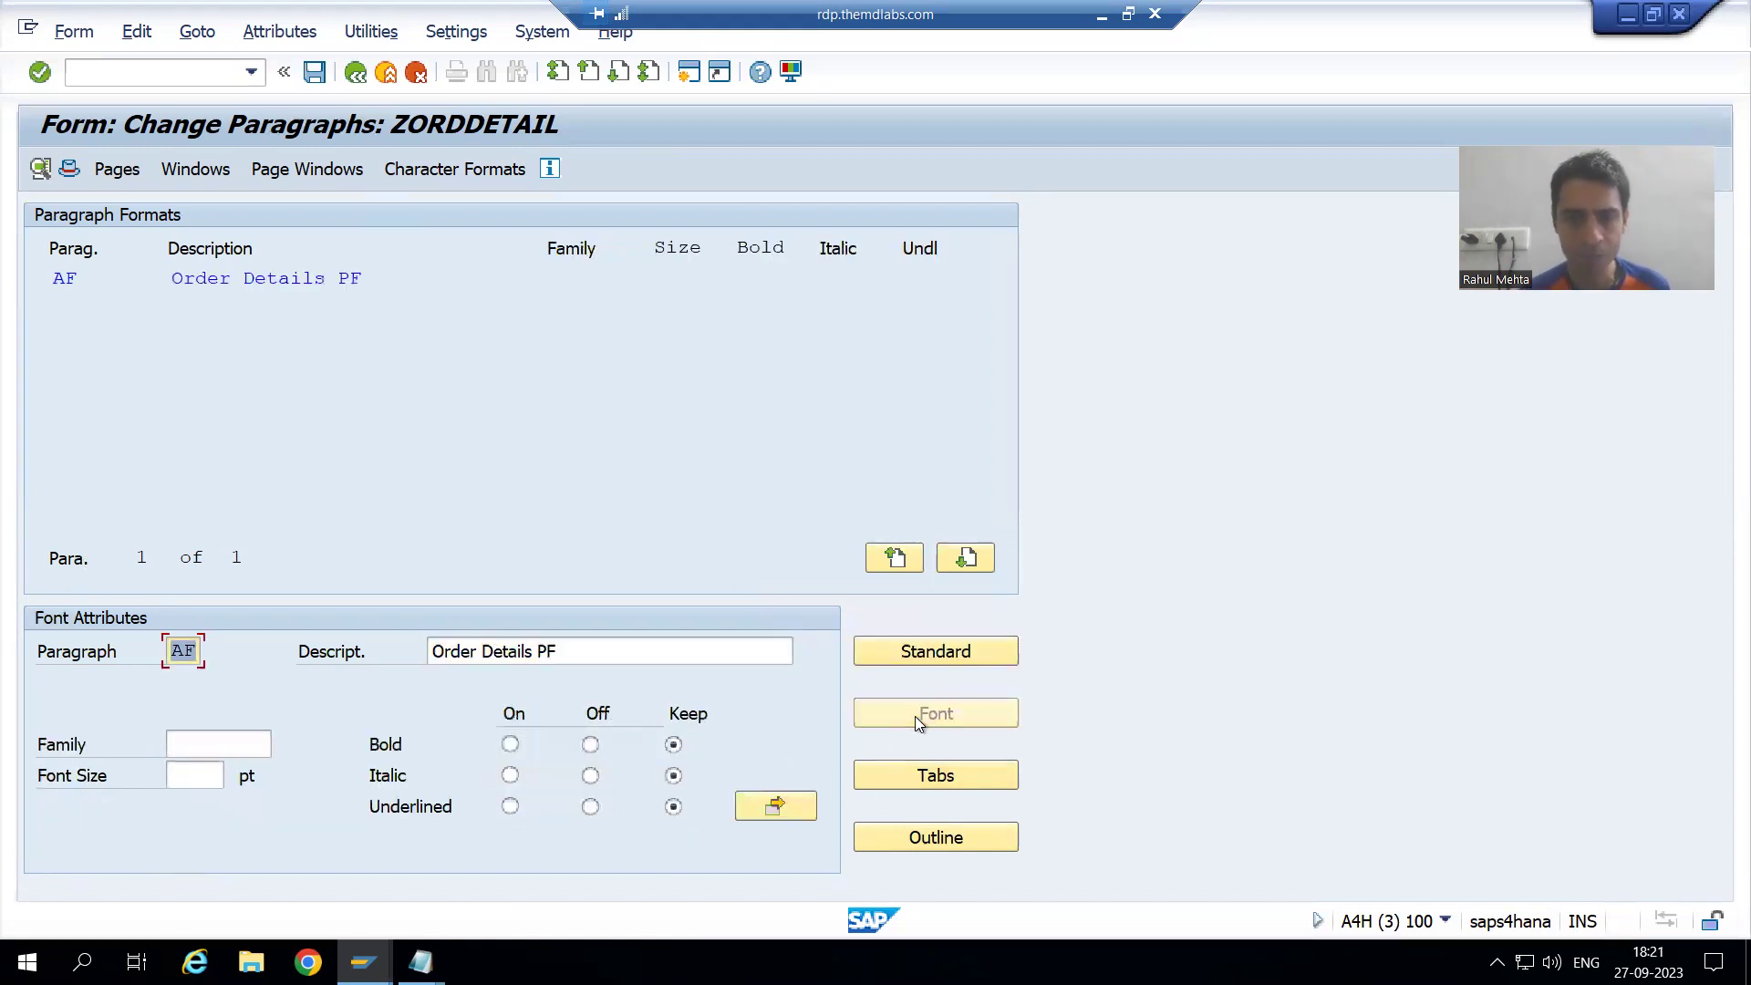
pyautogui.click(199, 750)
pyautogui.click(179, 778)
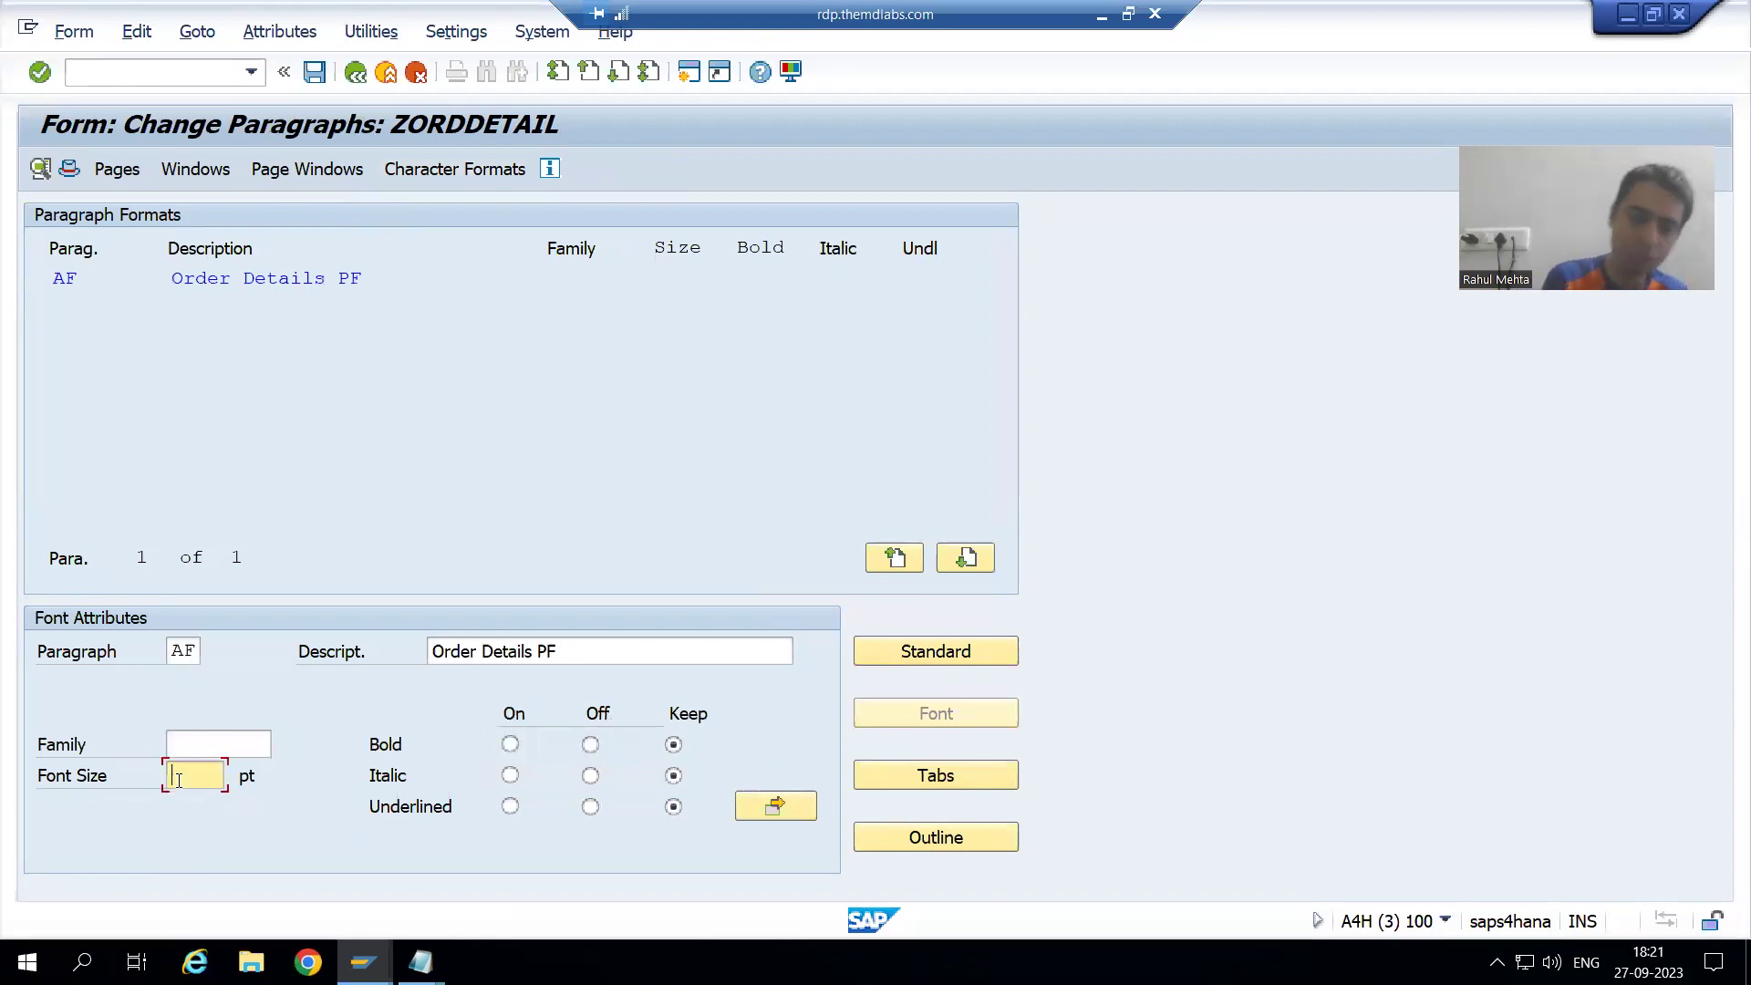
pyautogui.write('12')
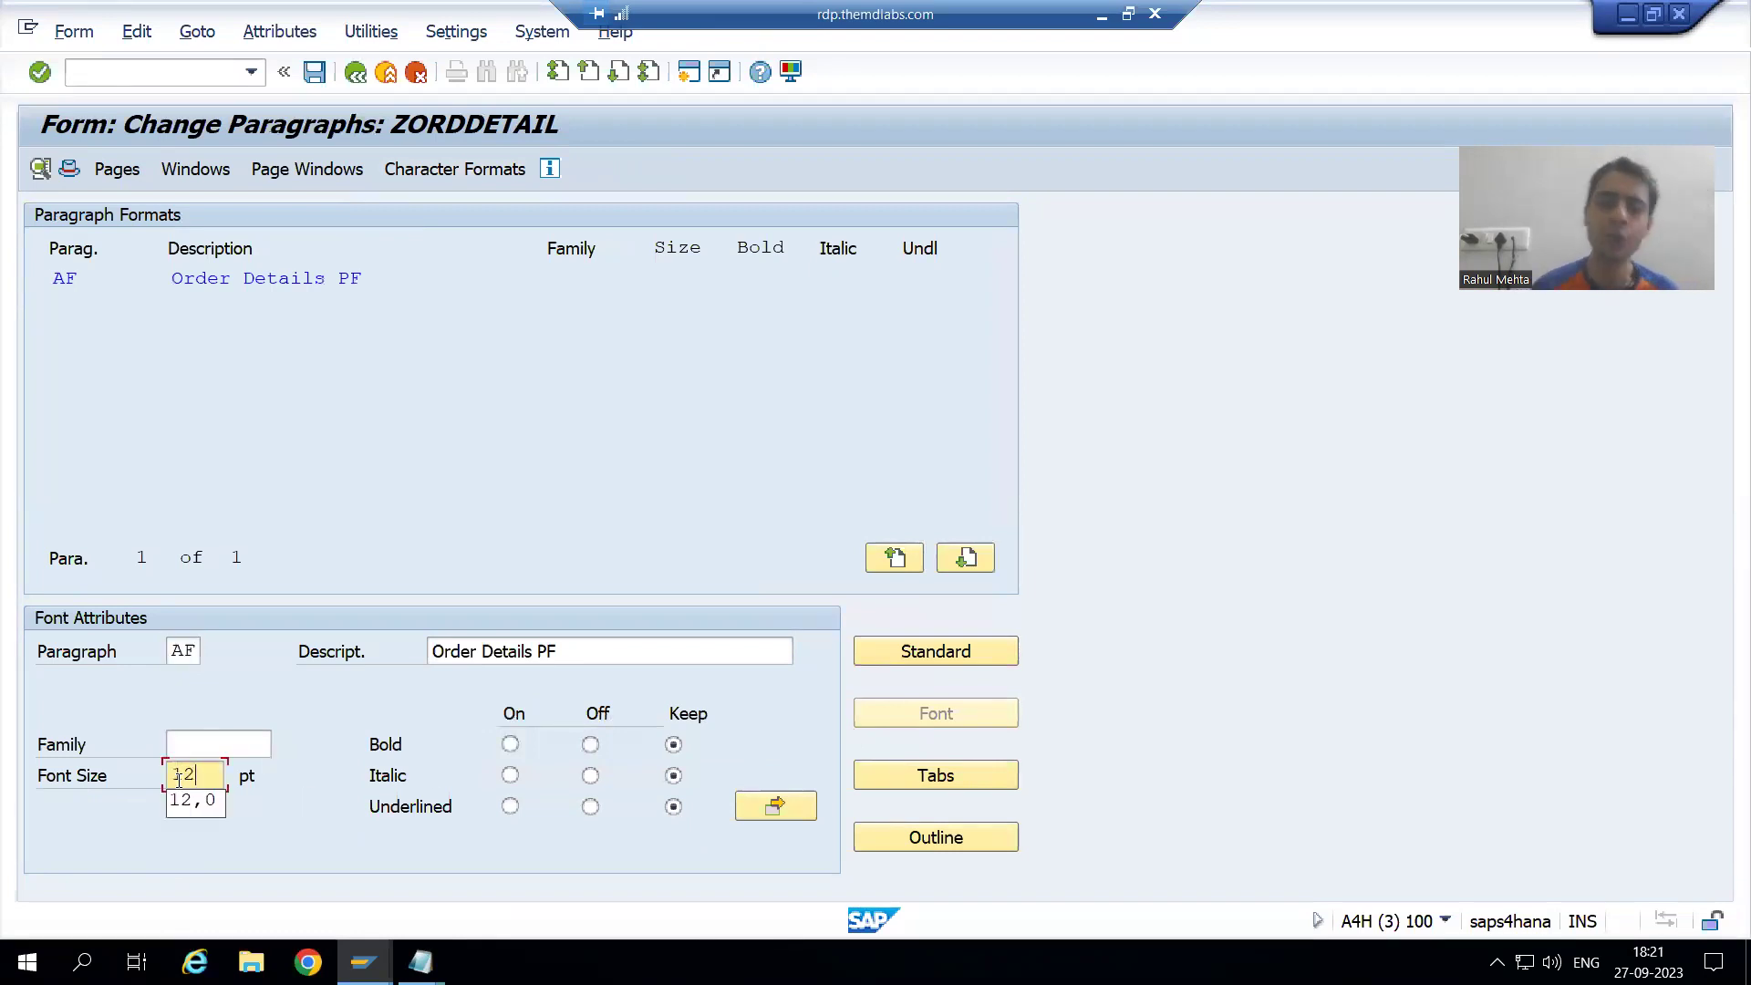
pyautogui.click(195, 800)
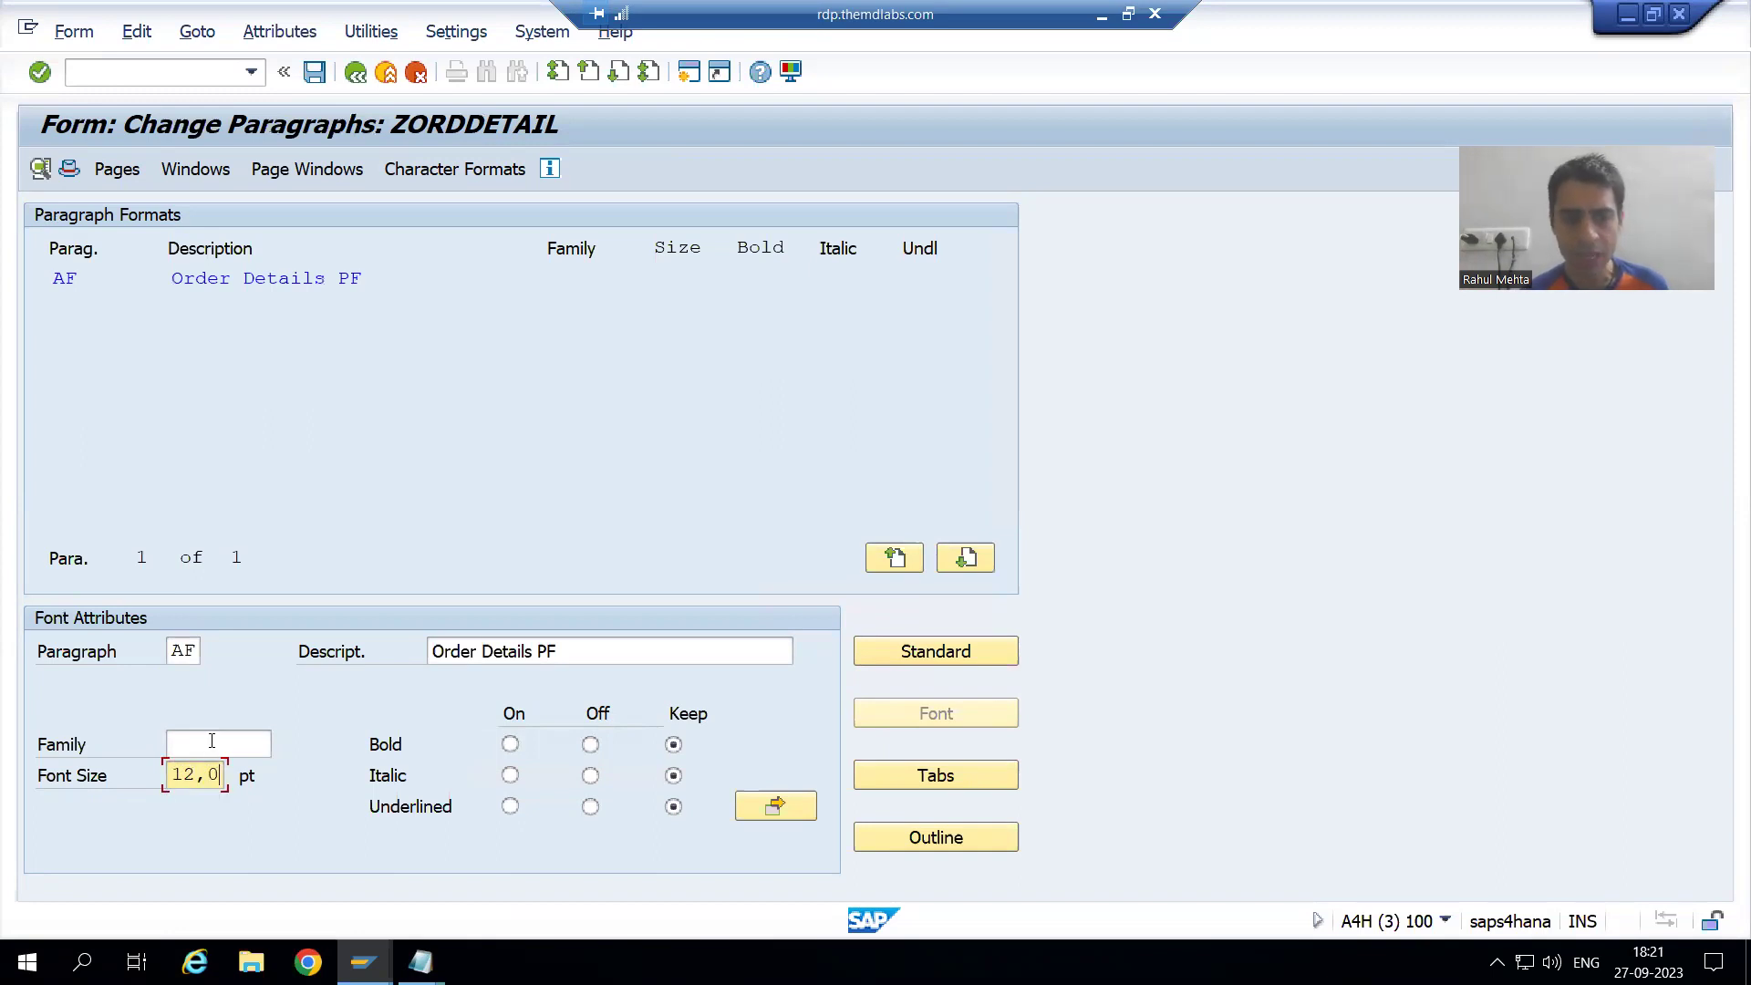
# Find TIMES (Times Roman) among the font families, assign it to paragraph format AF, and turn bold on
pyautogui.click(212, 741)
pyautogui.click(281, 746)
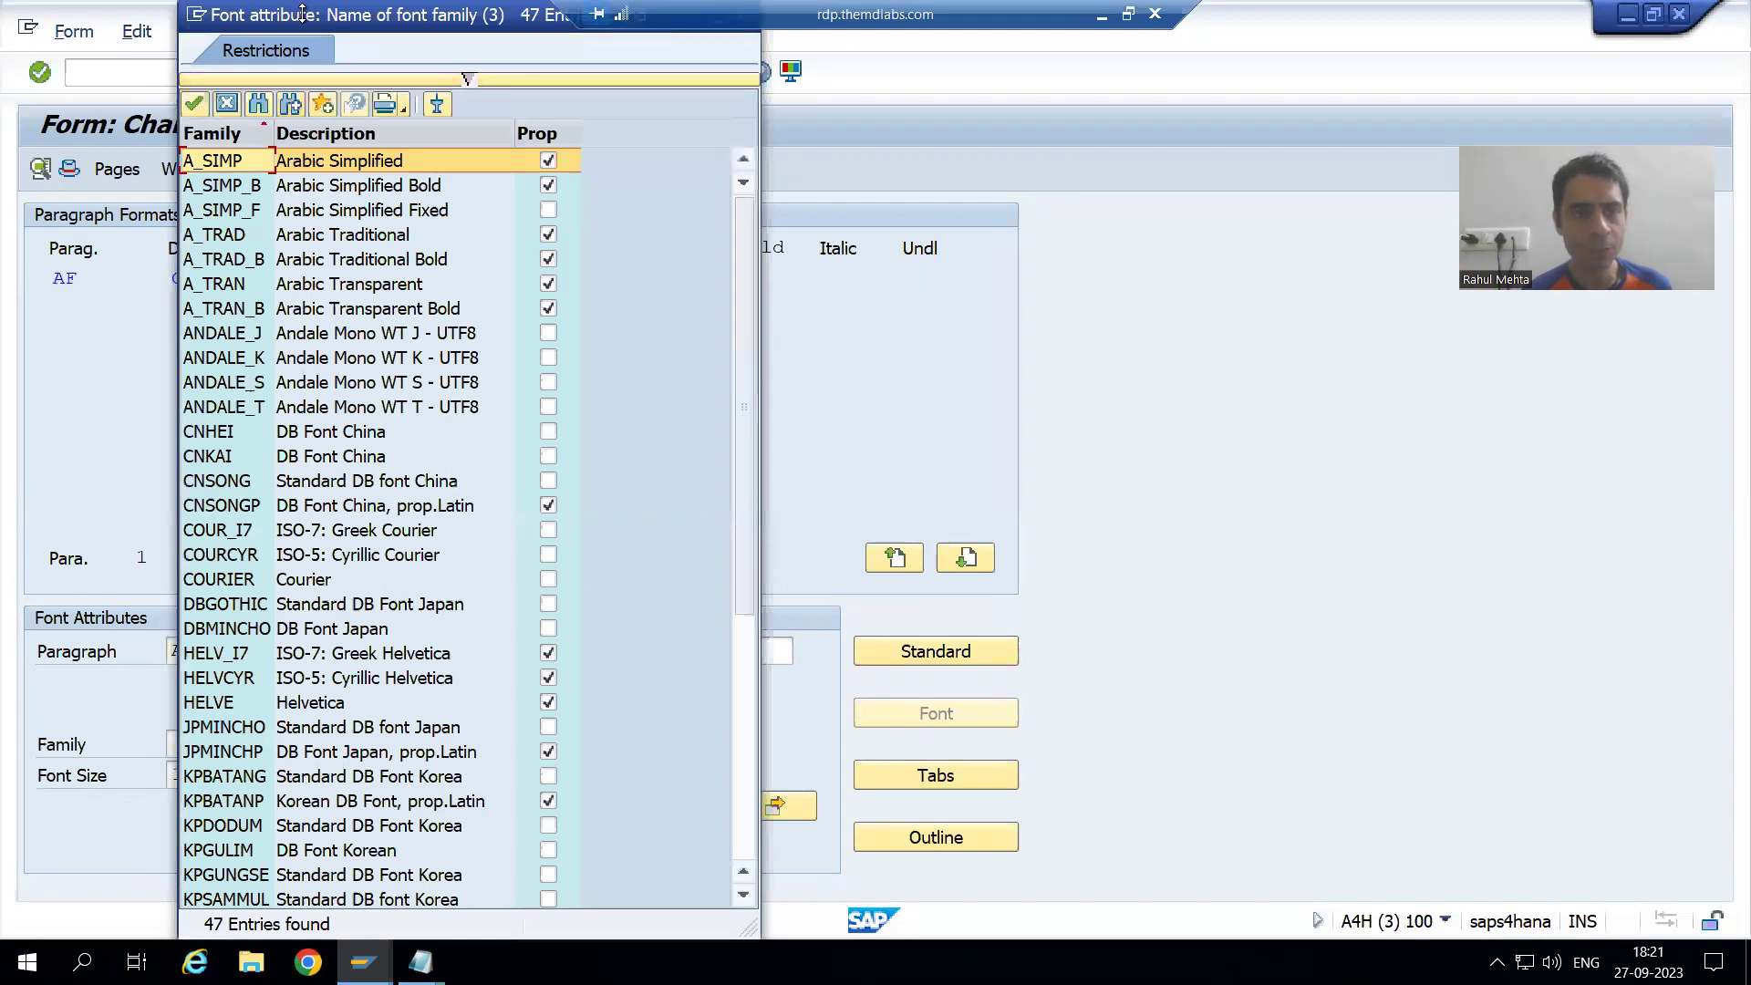
pyautogui.moveTo(306, 15); pyautogui.dragTo(304, 75)
pyautogui.click(463, 139)
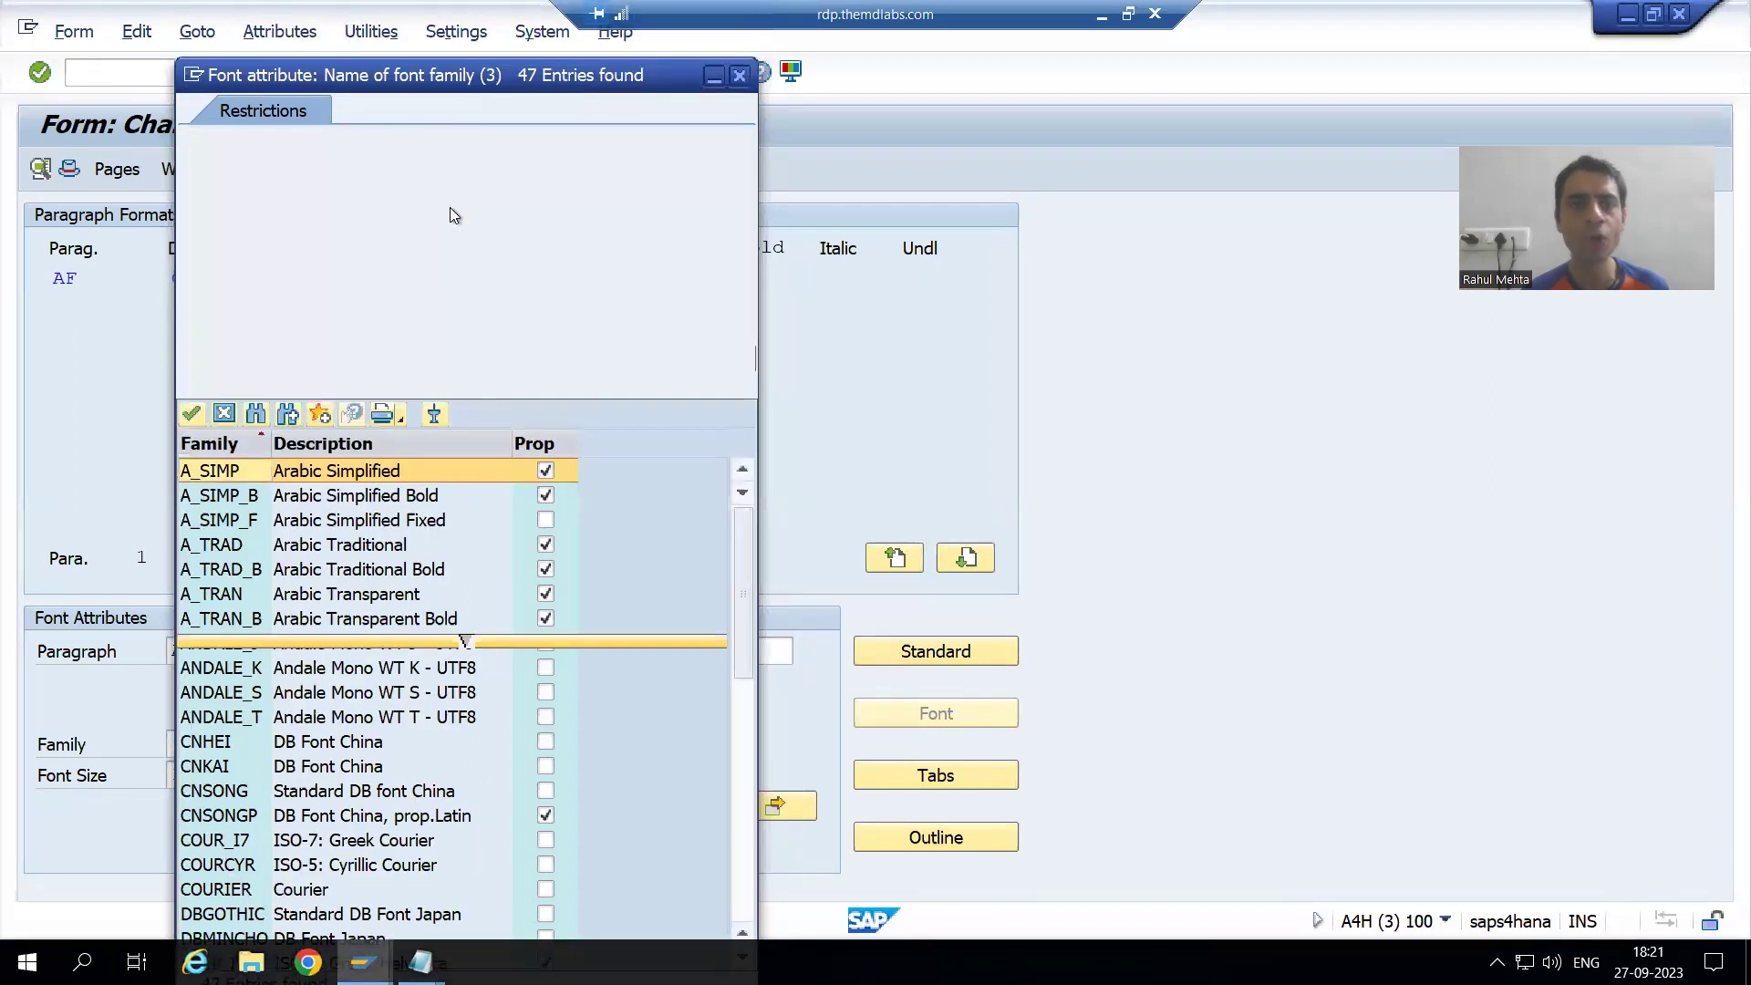
pyautogui.write('TIMES')
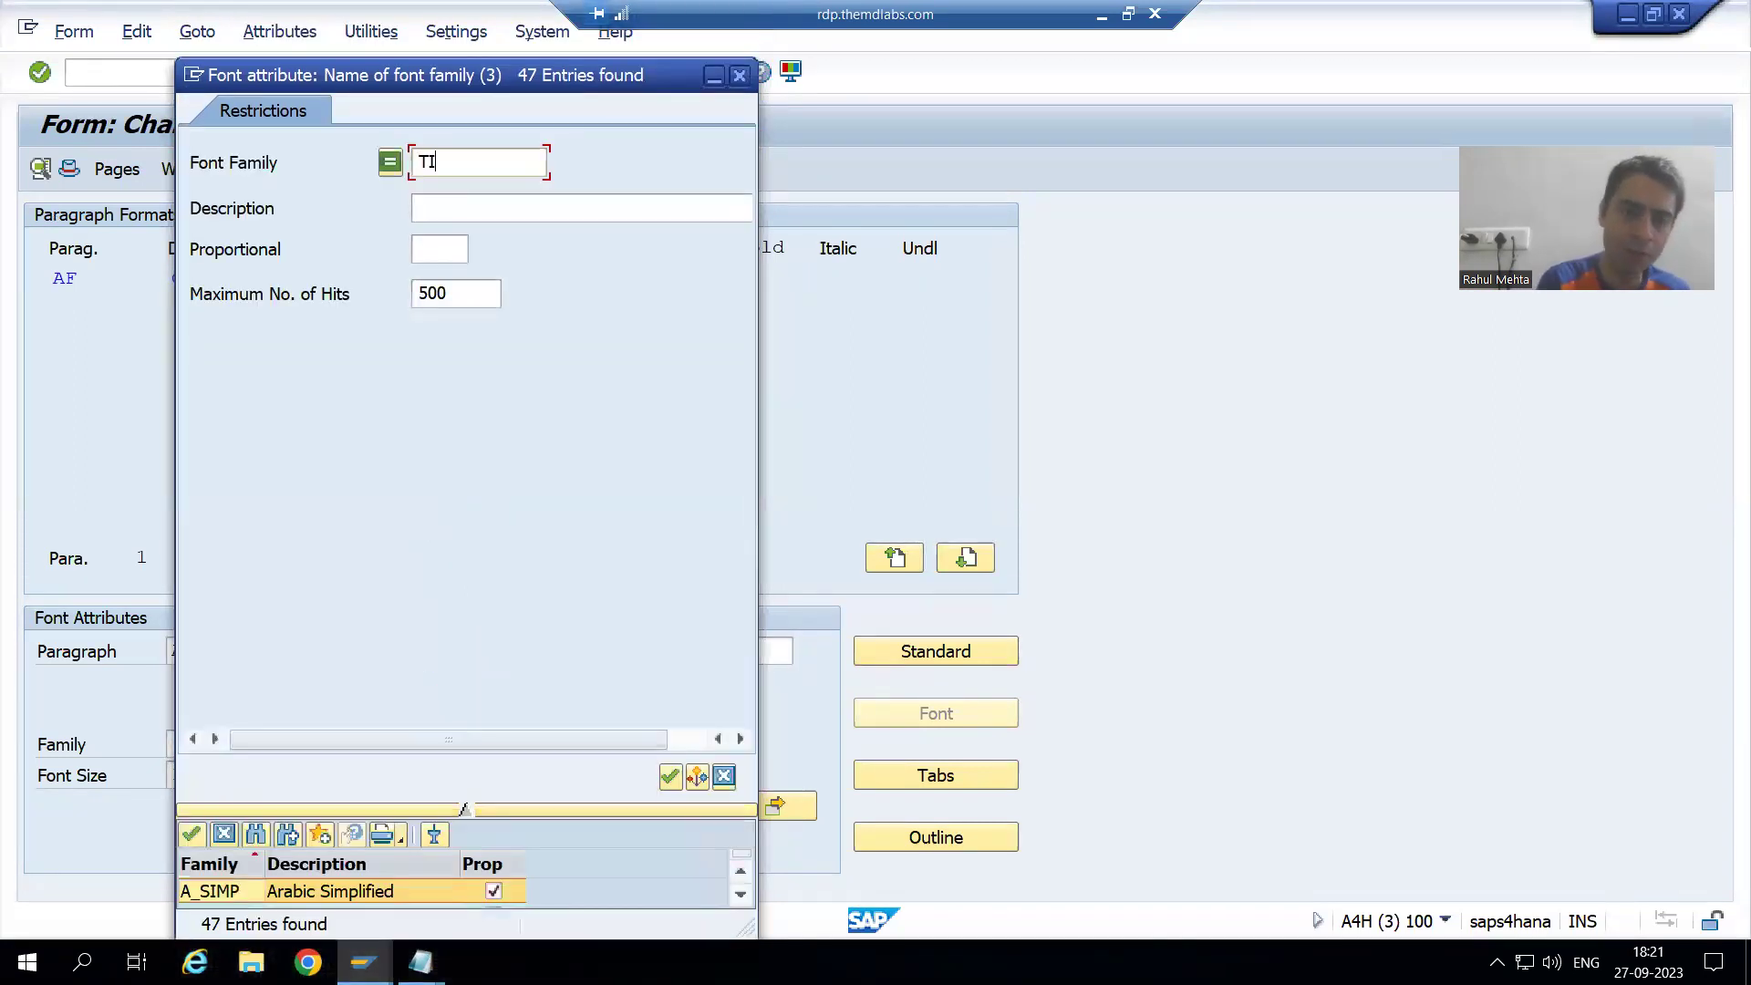
pyautogui.press('Return')
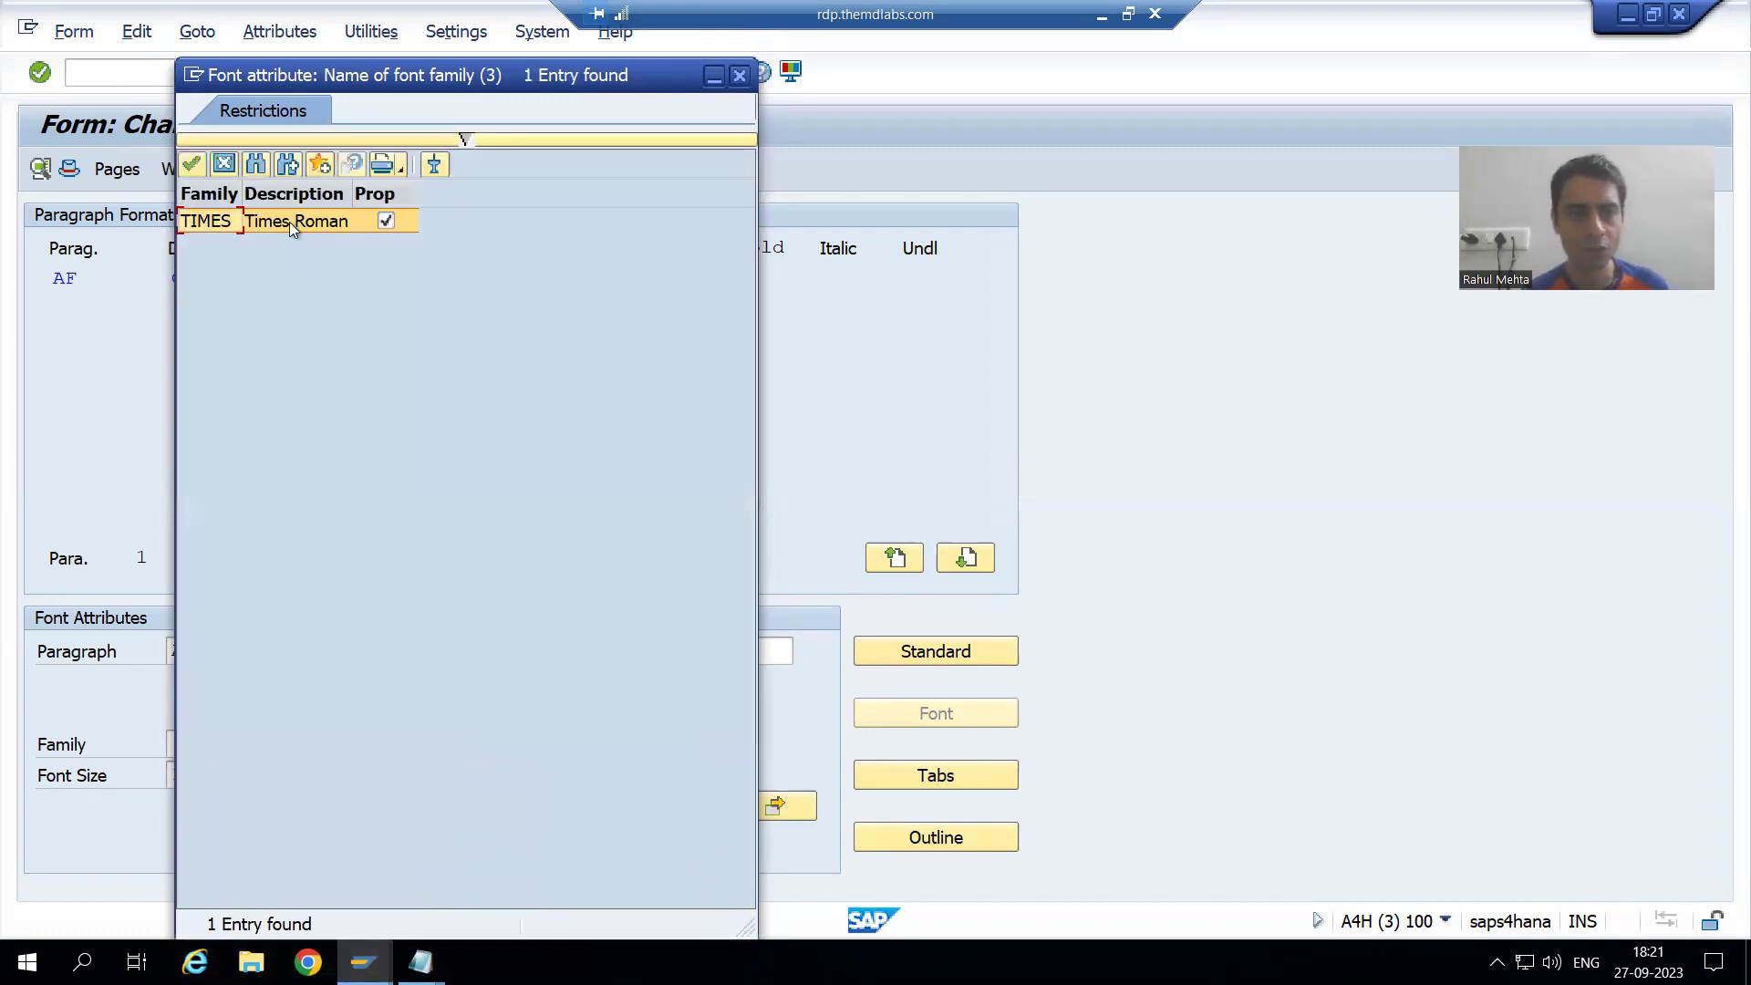
pyautogui.doubleClick(288, 221)
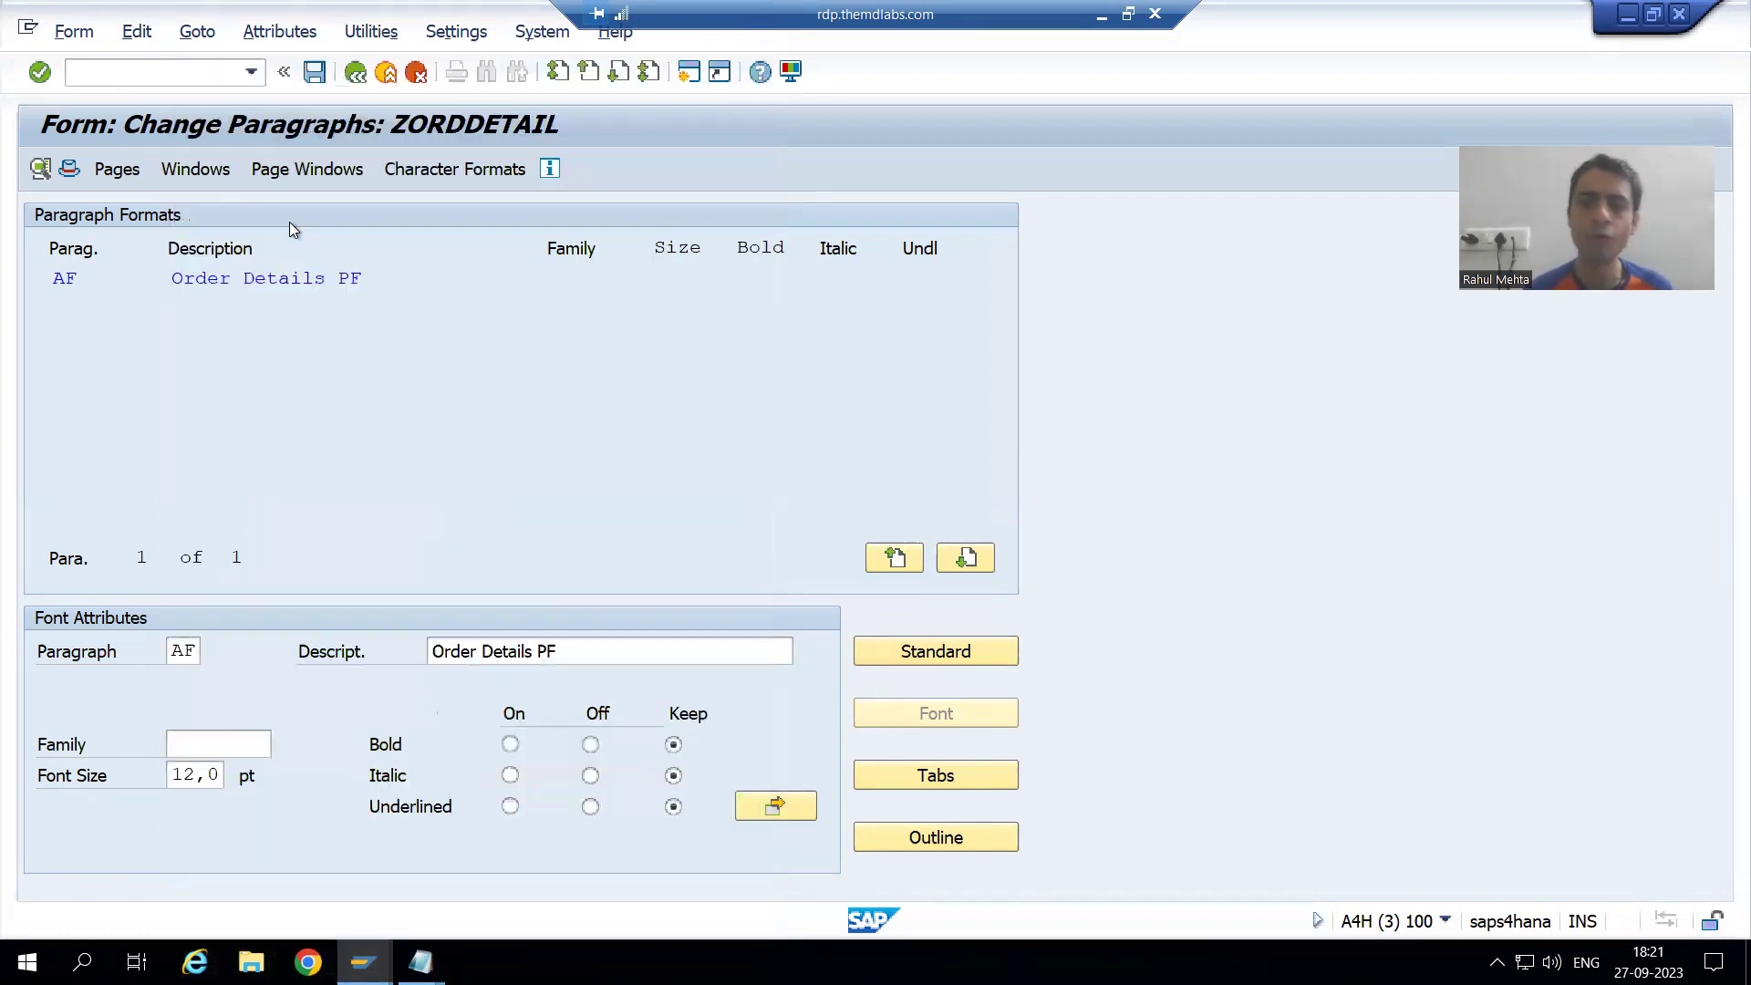
pyautogui.click(511, 746)
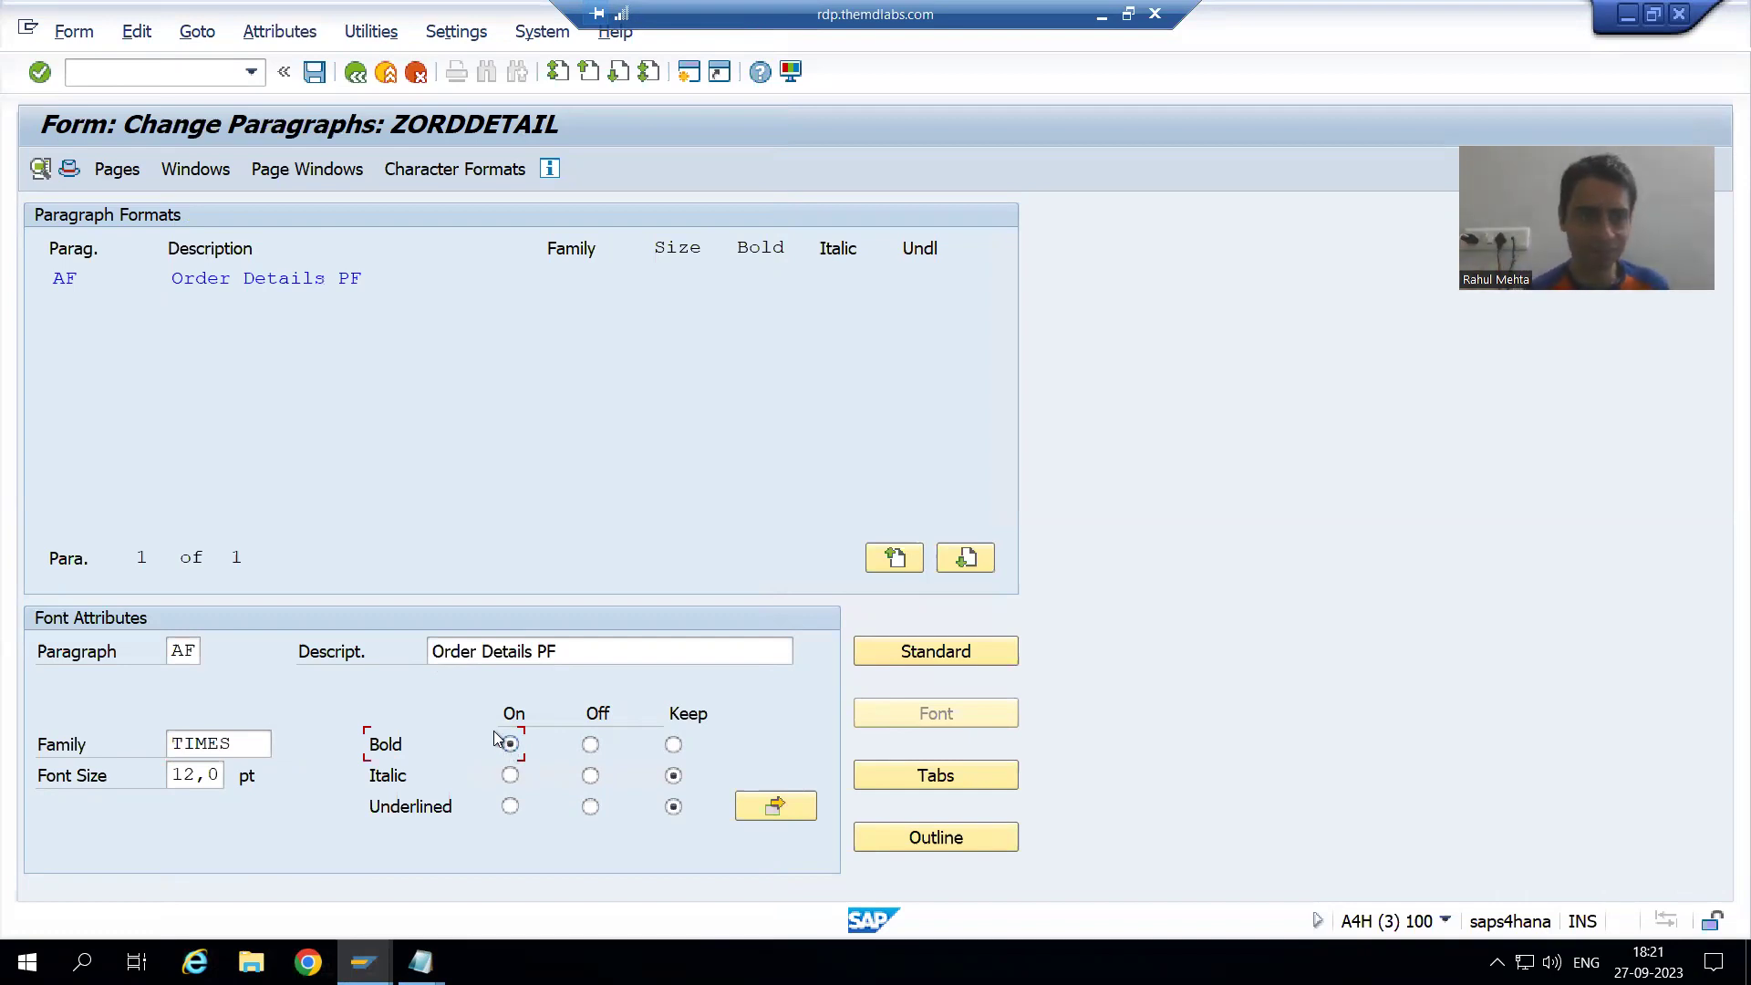
# Save the form with its AF paragraph format and try to activate it
pyautogui.click(316, 75)
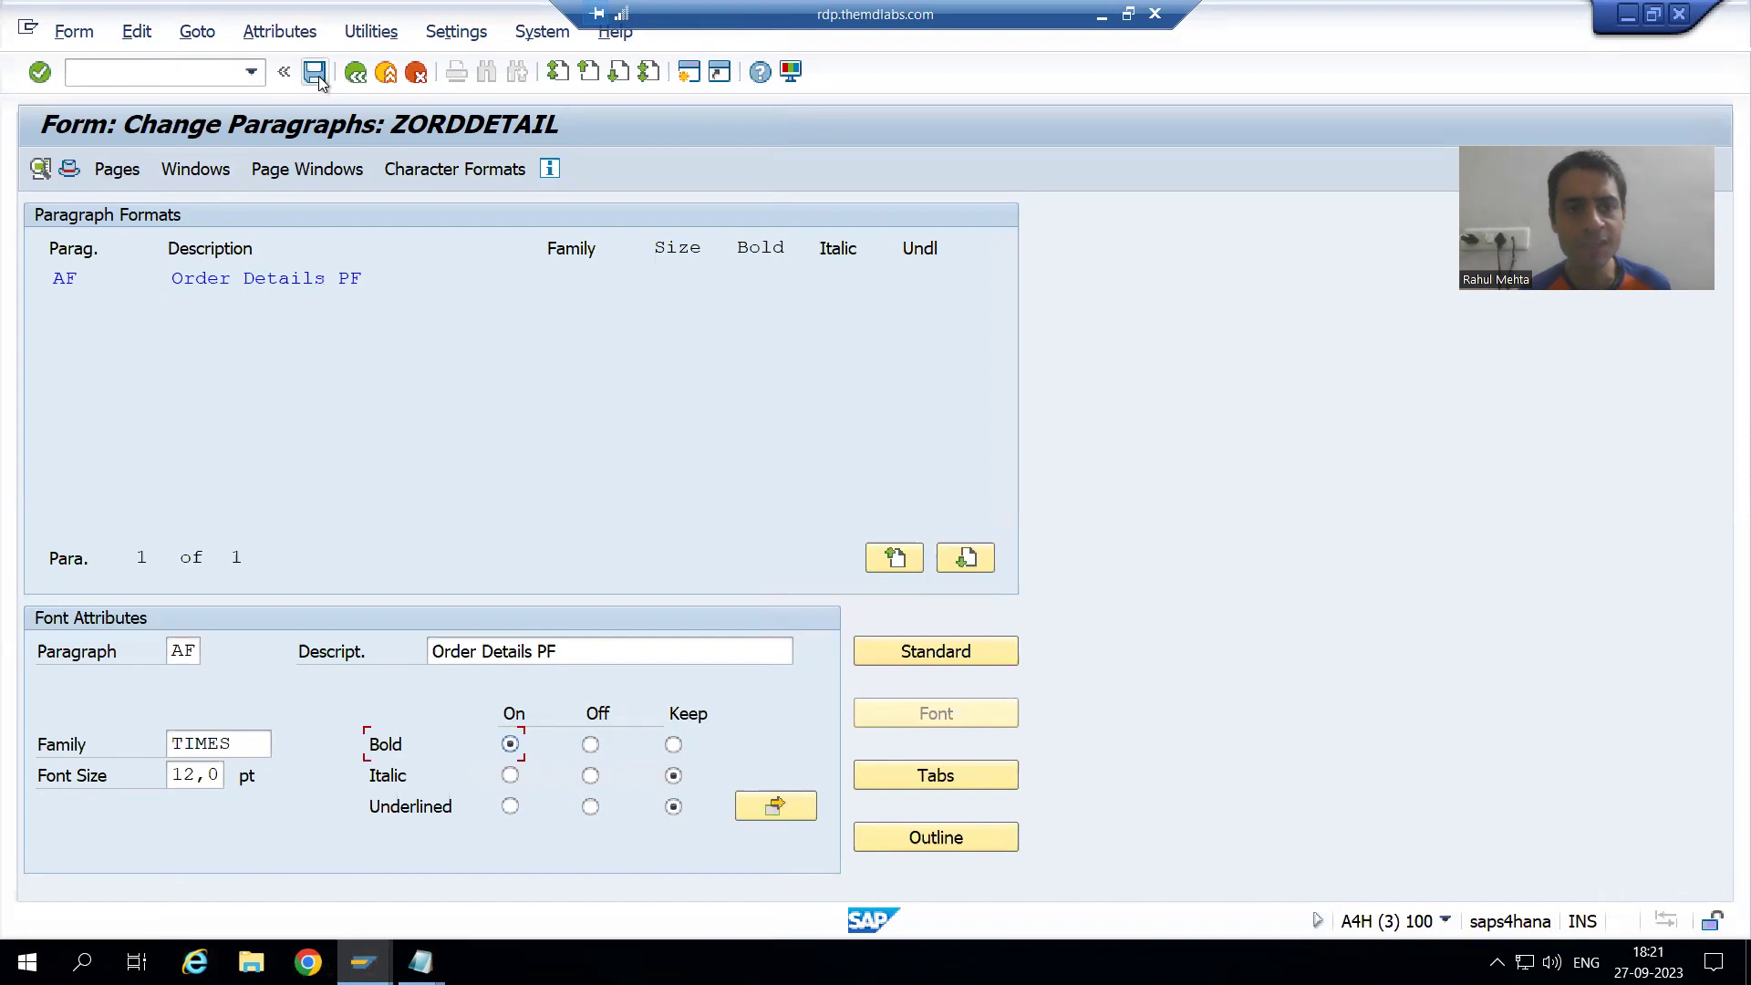
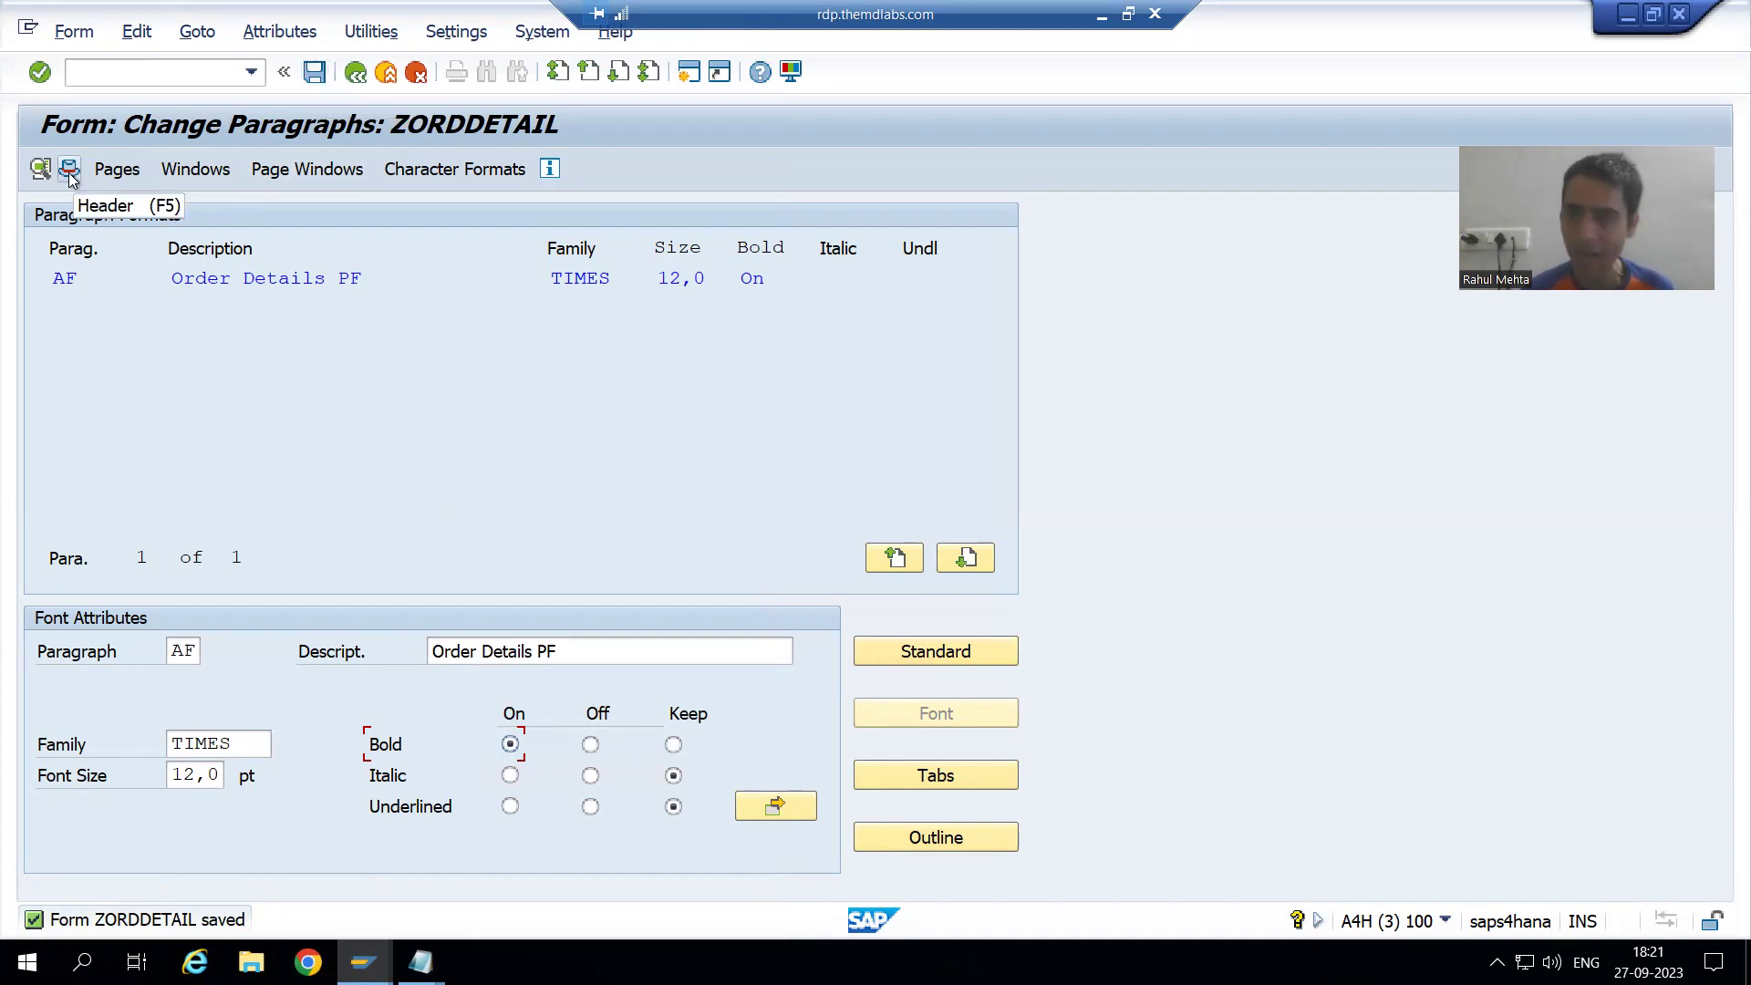
pyautogui.click(73, 31)
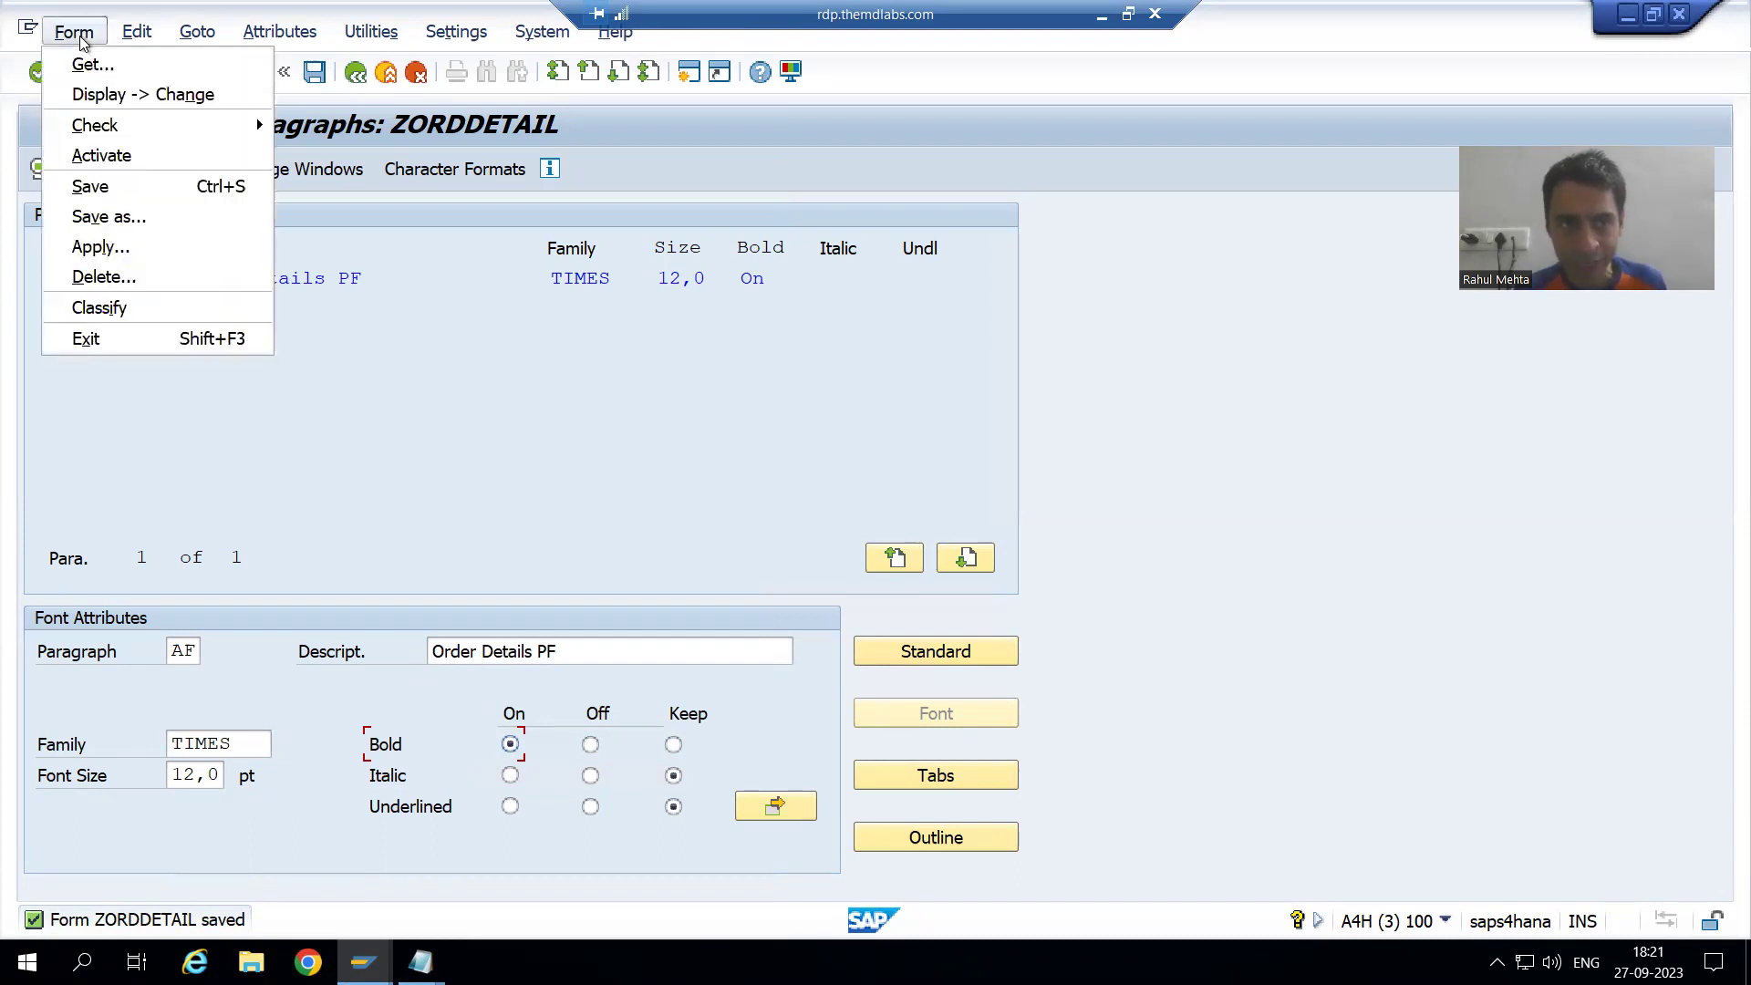
pyautogui.click(99, 155)
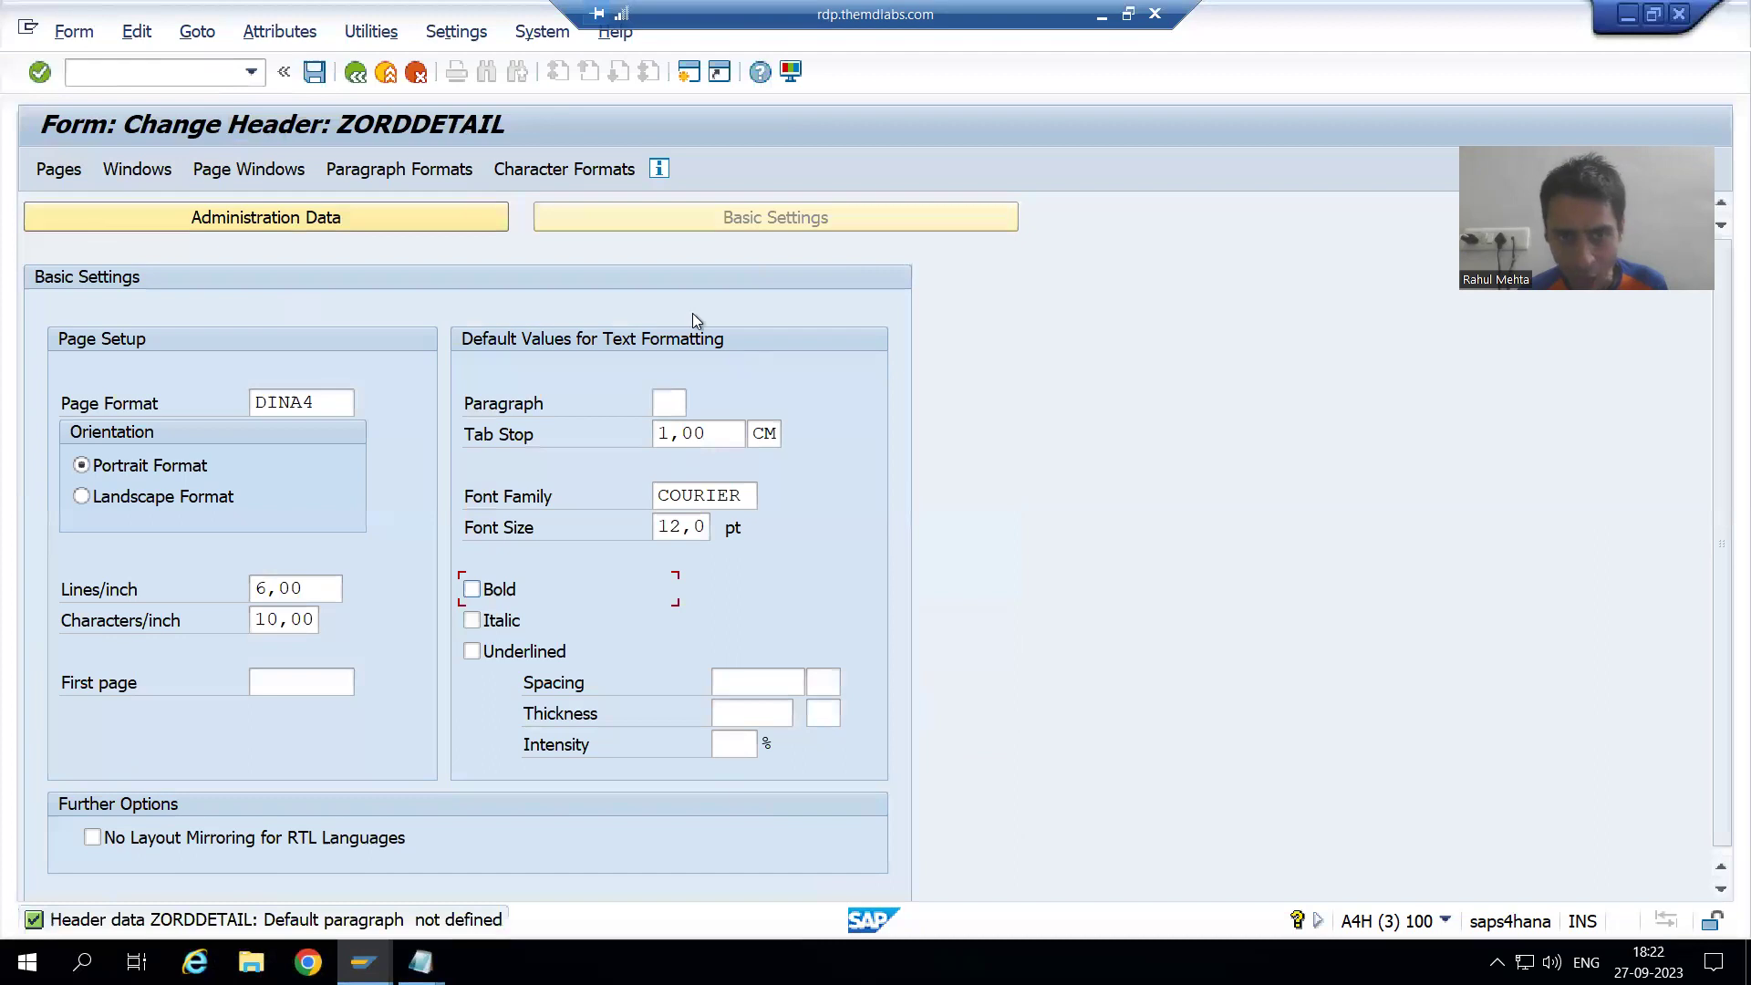
# Set the default paragraph in the form header to AF and save the form
pyautogui.click(670, 402)
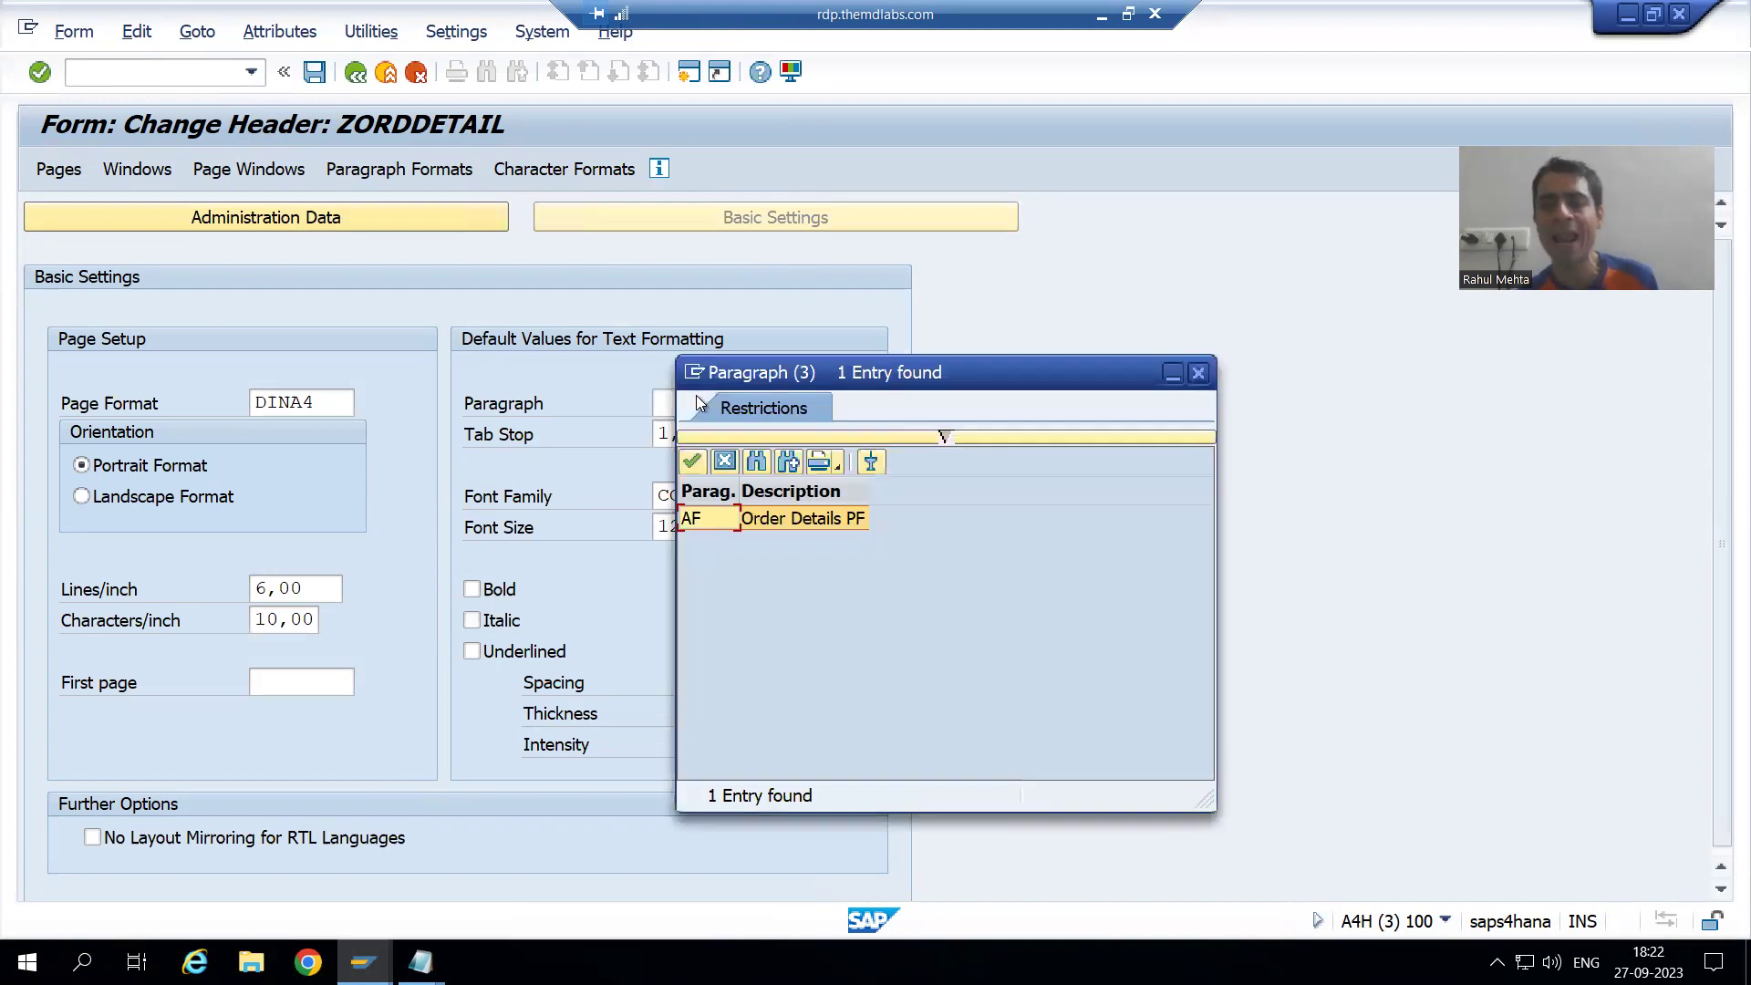
pyautogui.doubleClick(723, 520)
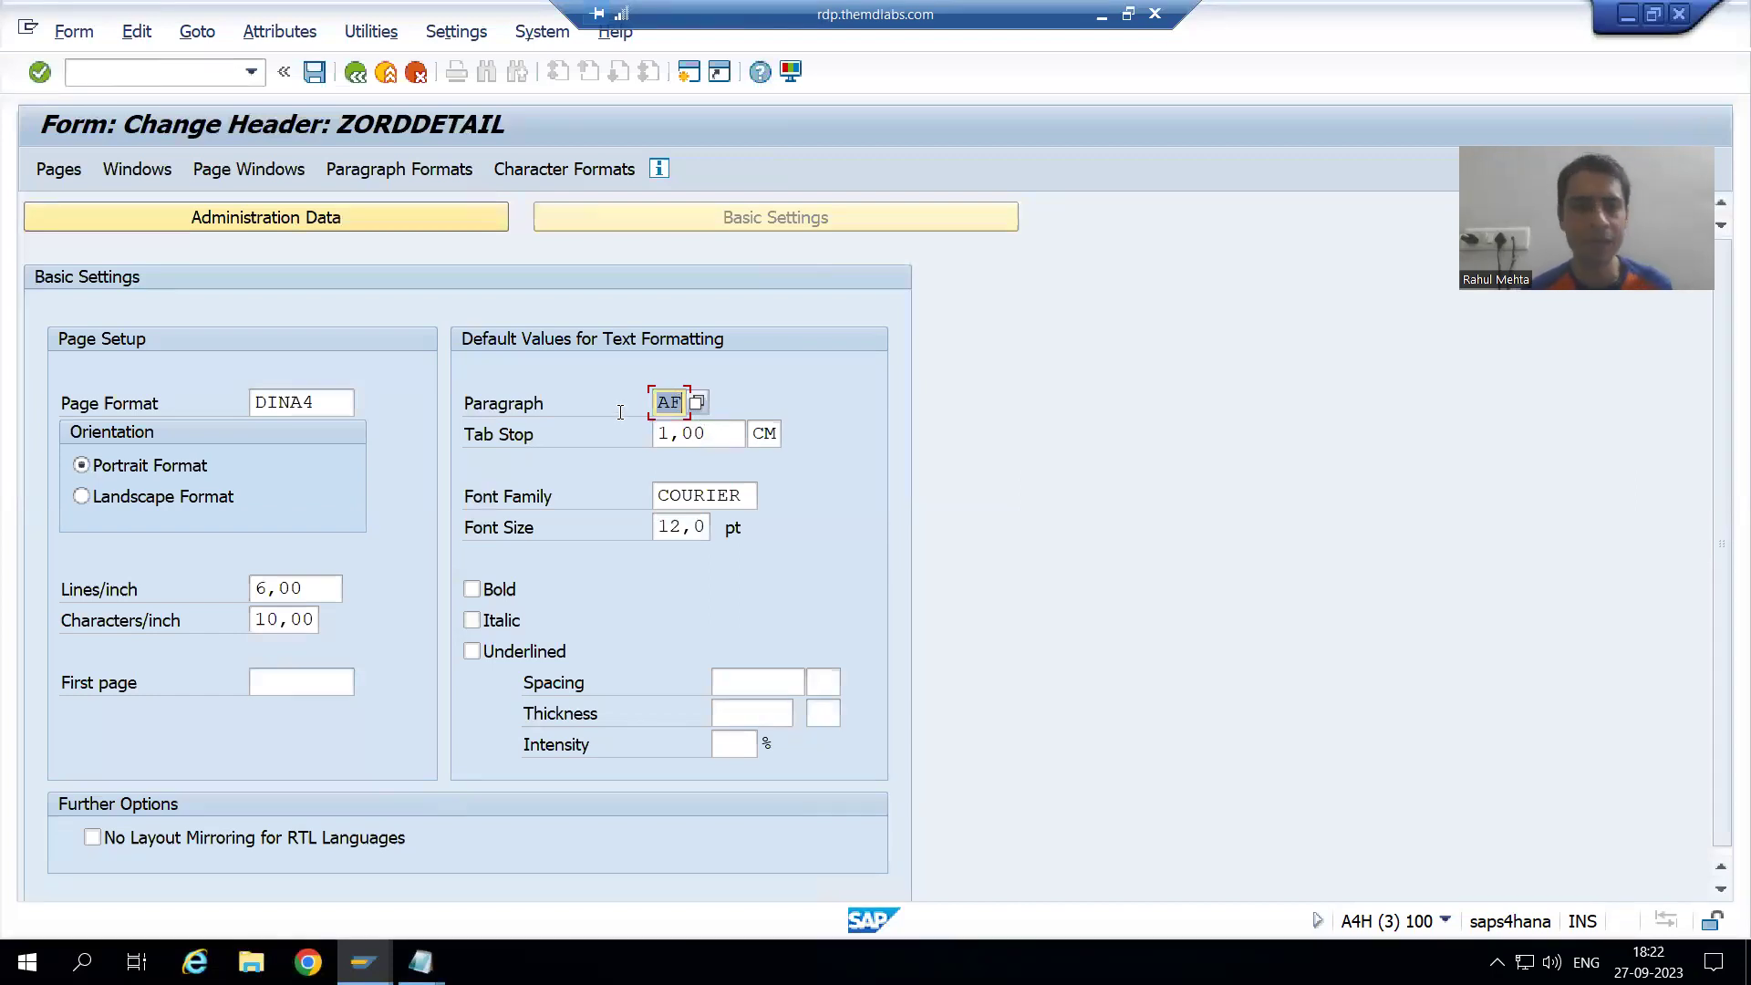
pyautogui.click(311, 77)
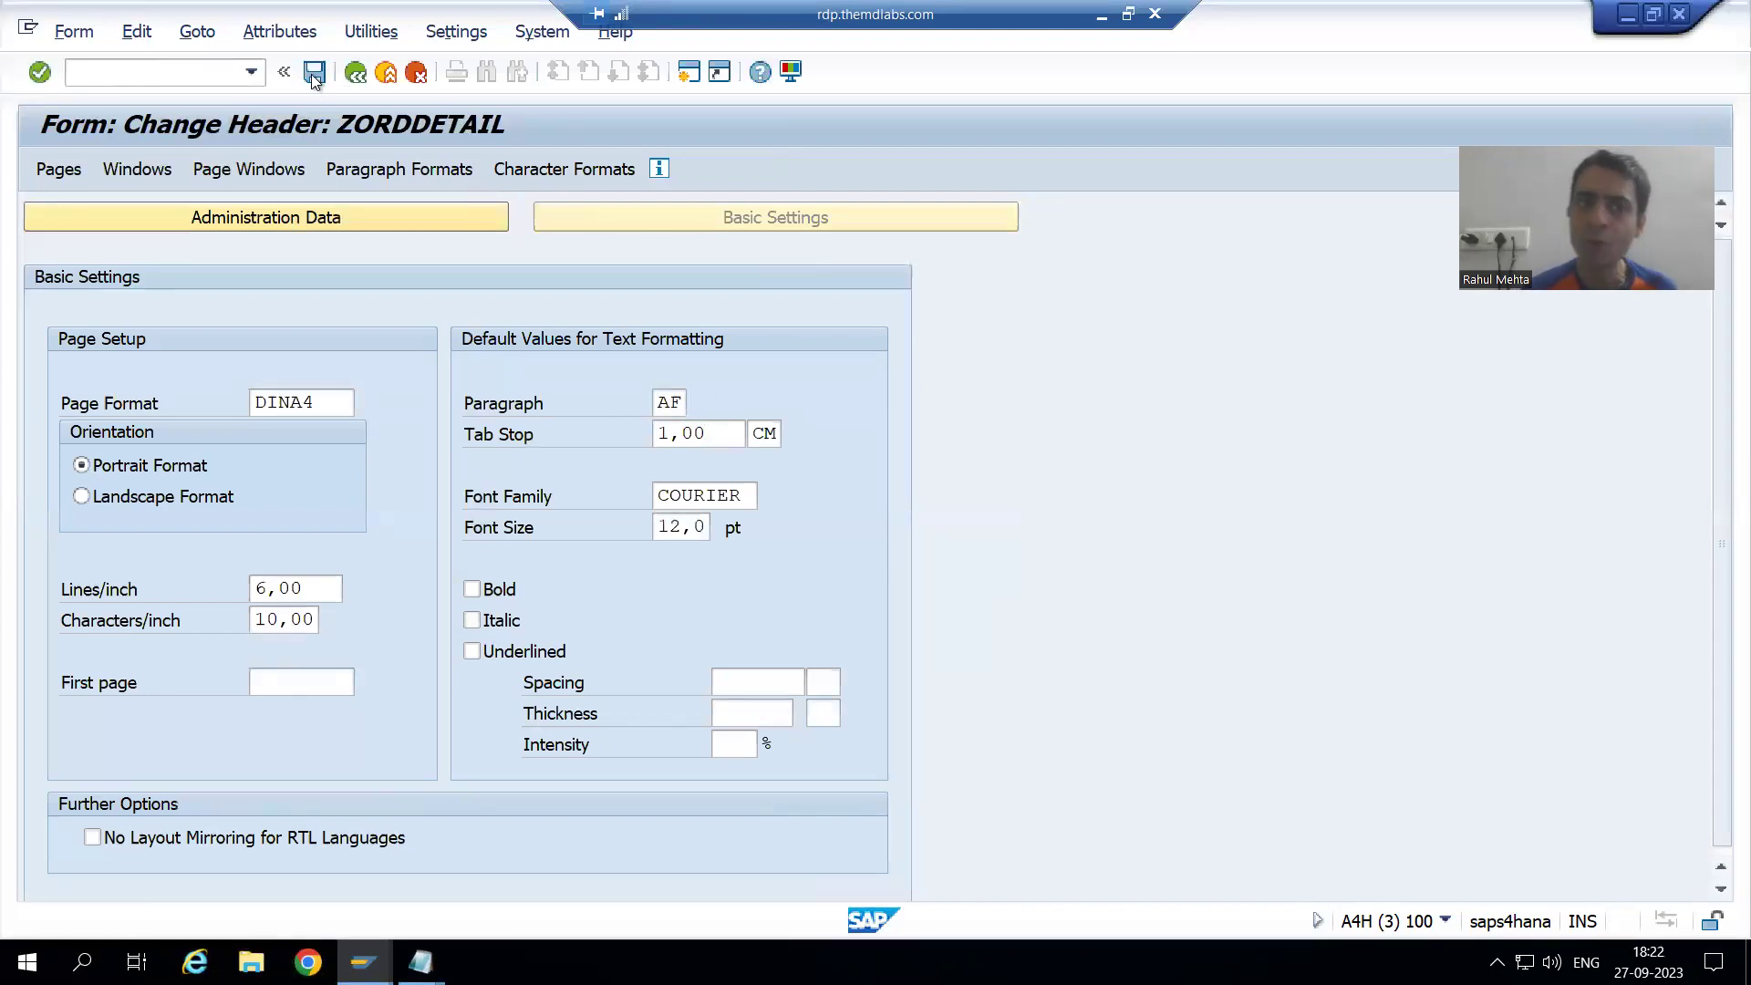
# Try to activate the form, and set the first page in the header's page setup to PAGE1
pyautogui.click(74, 32)
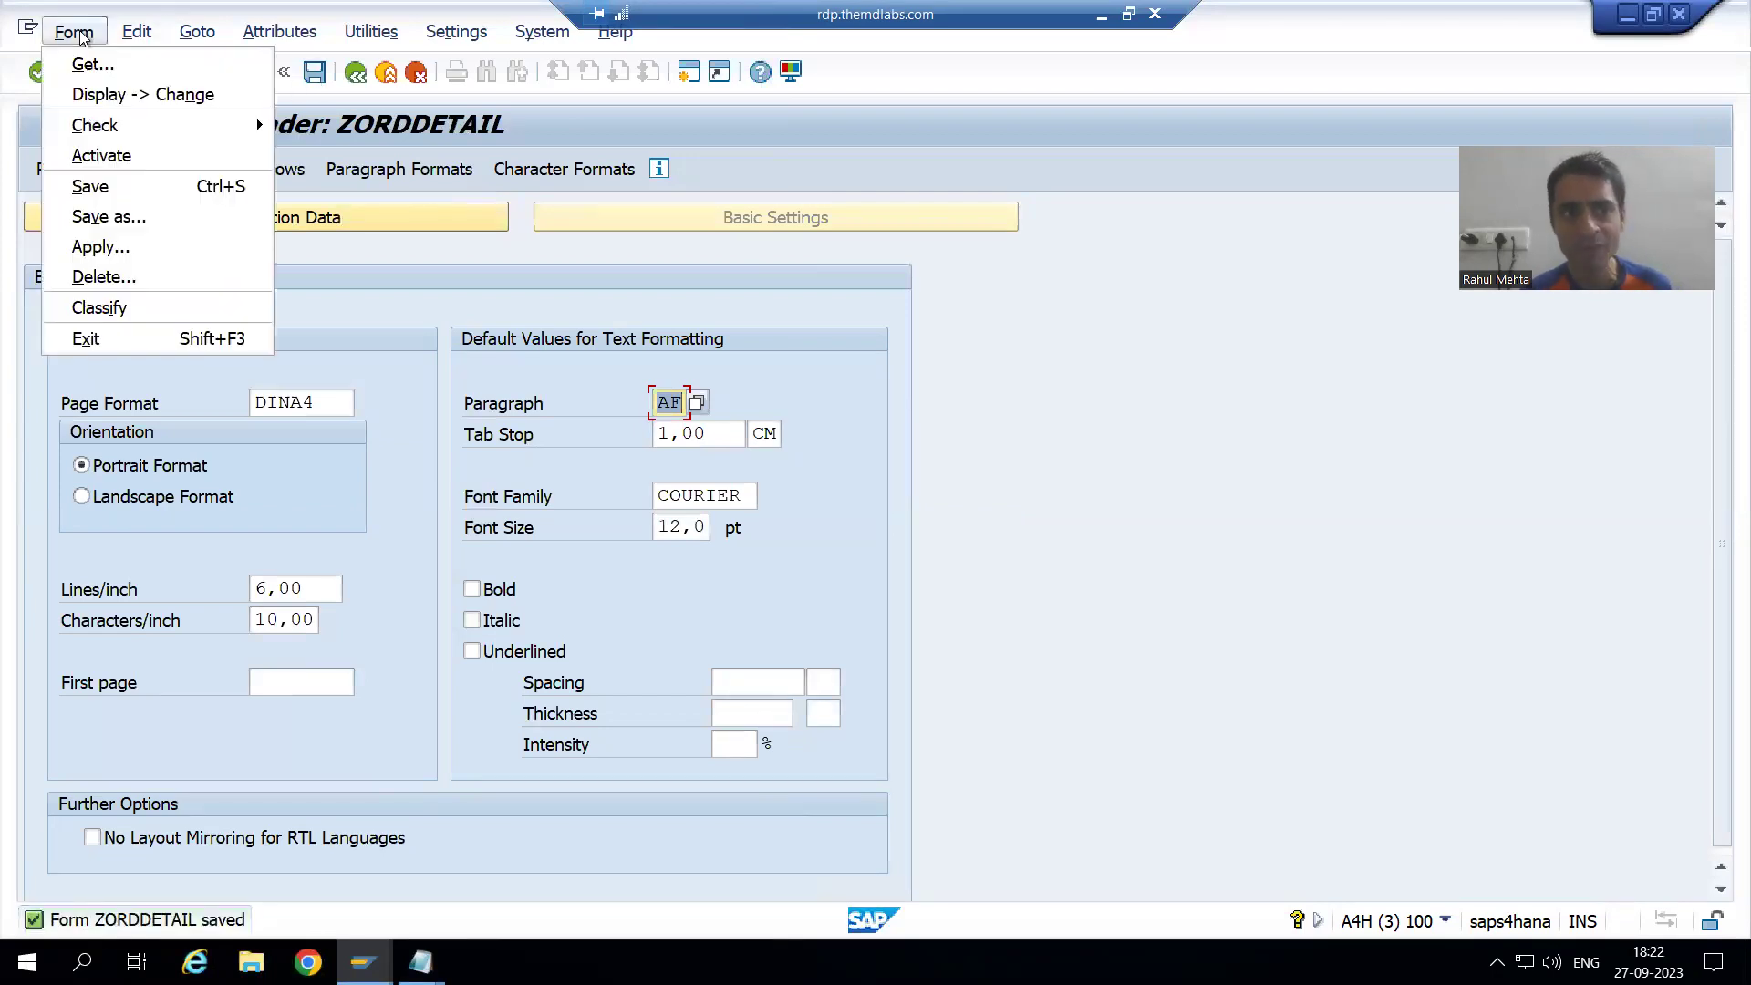
pyautogui.click(101, 155)
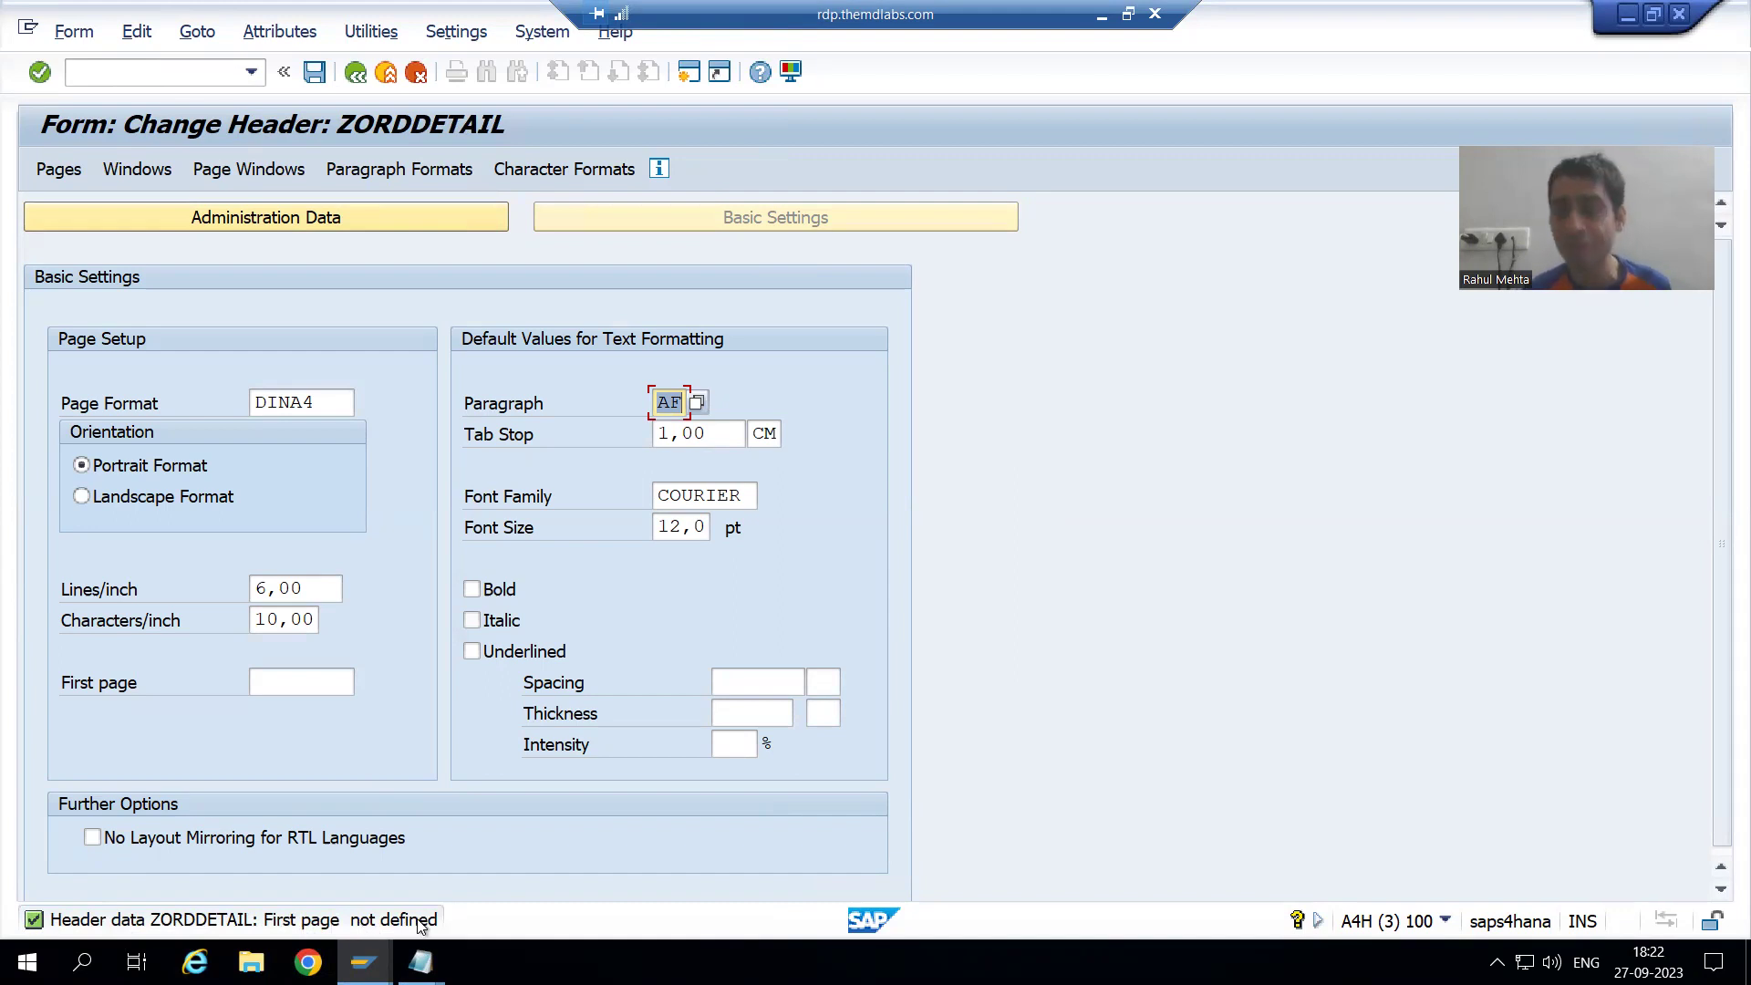
pyautogui.click(281, 678)
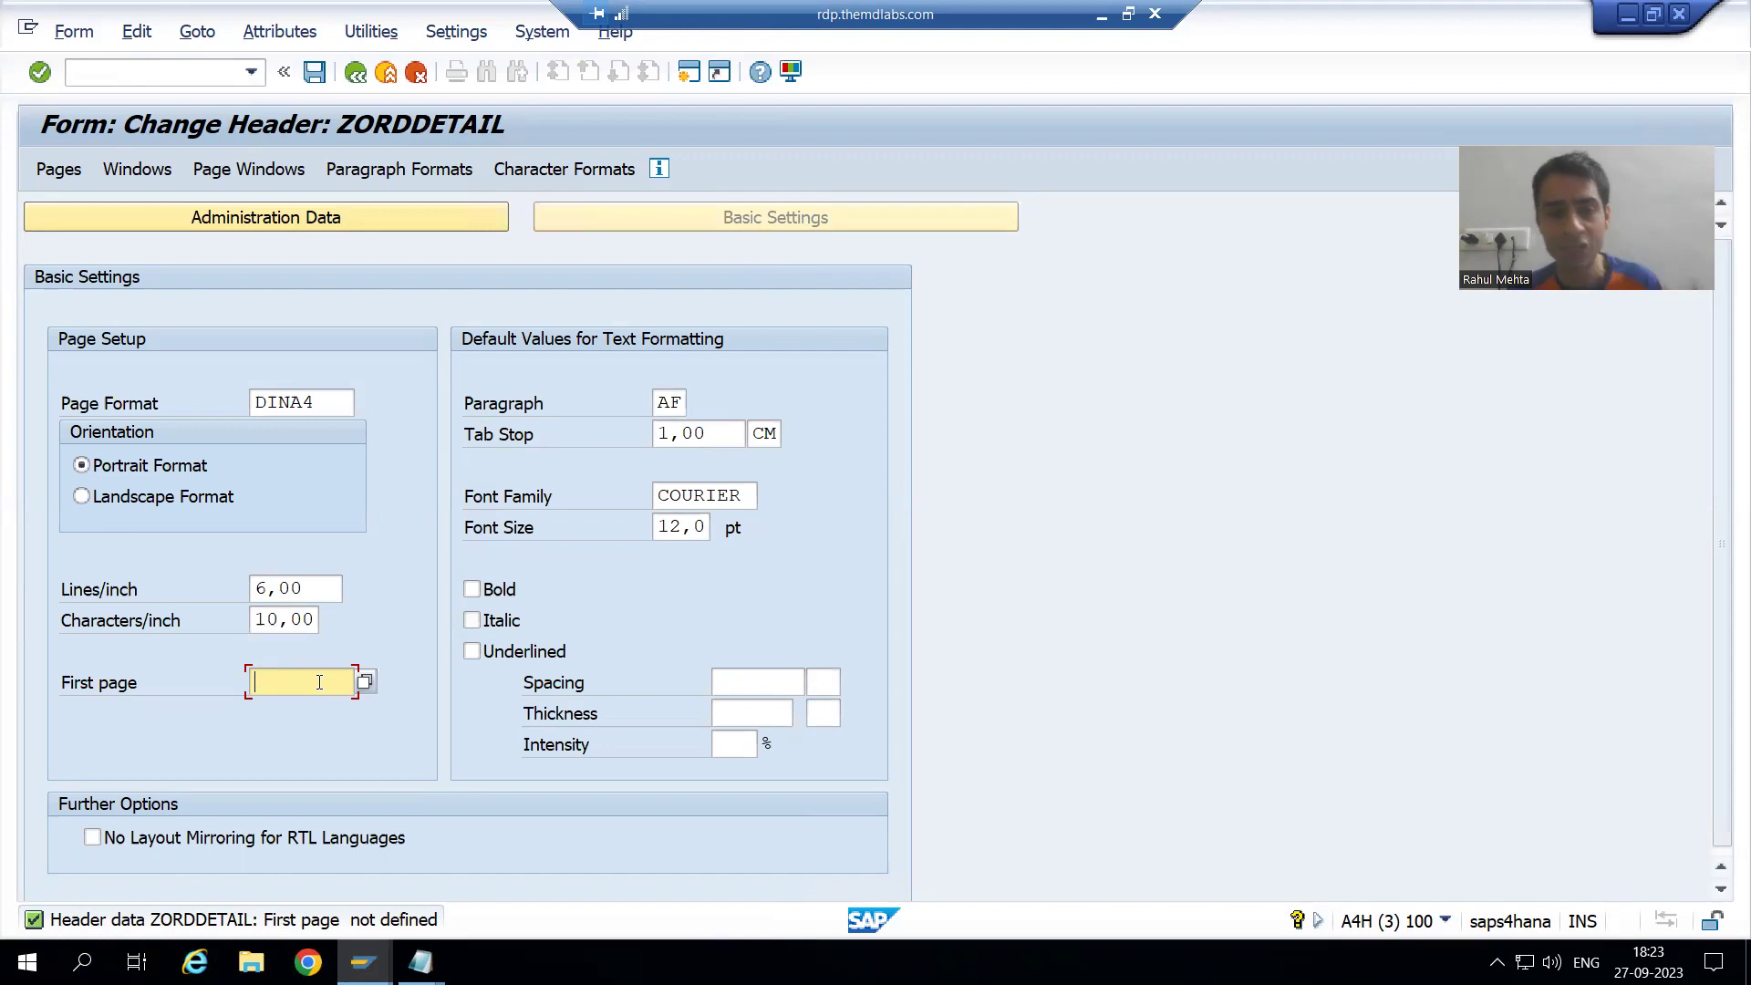
pyautogui.click(365, 683)
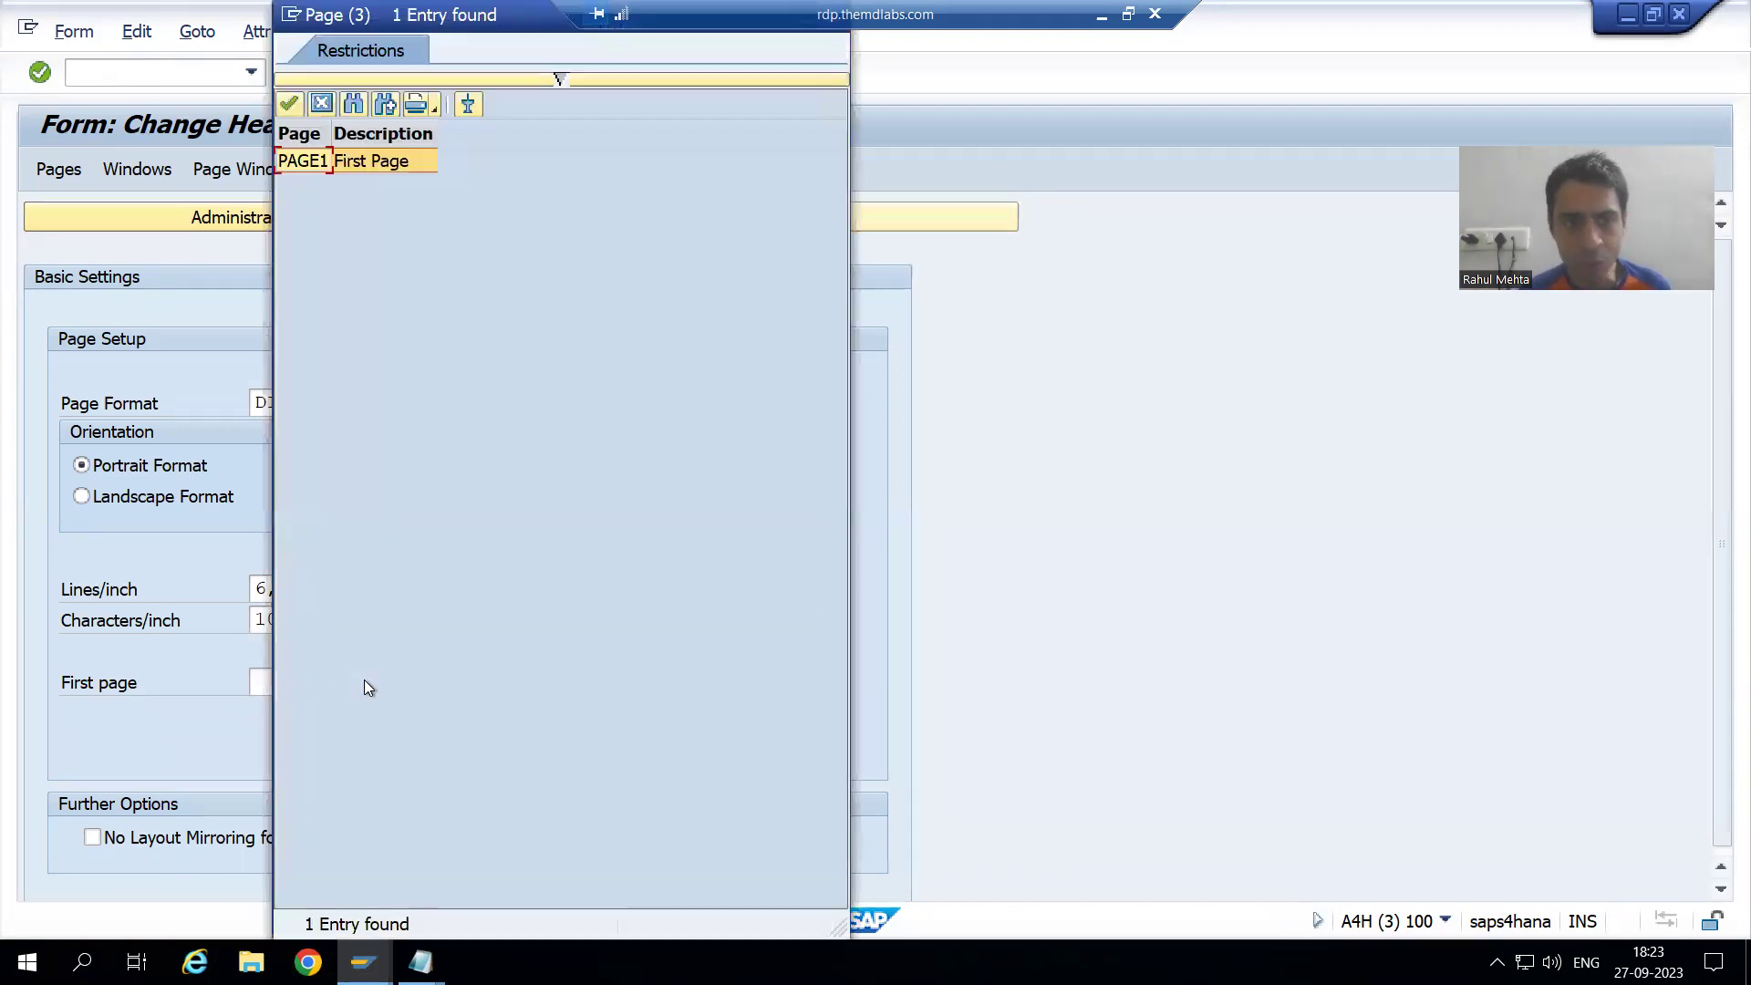
pyautogui.doubleClick(303, 161)
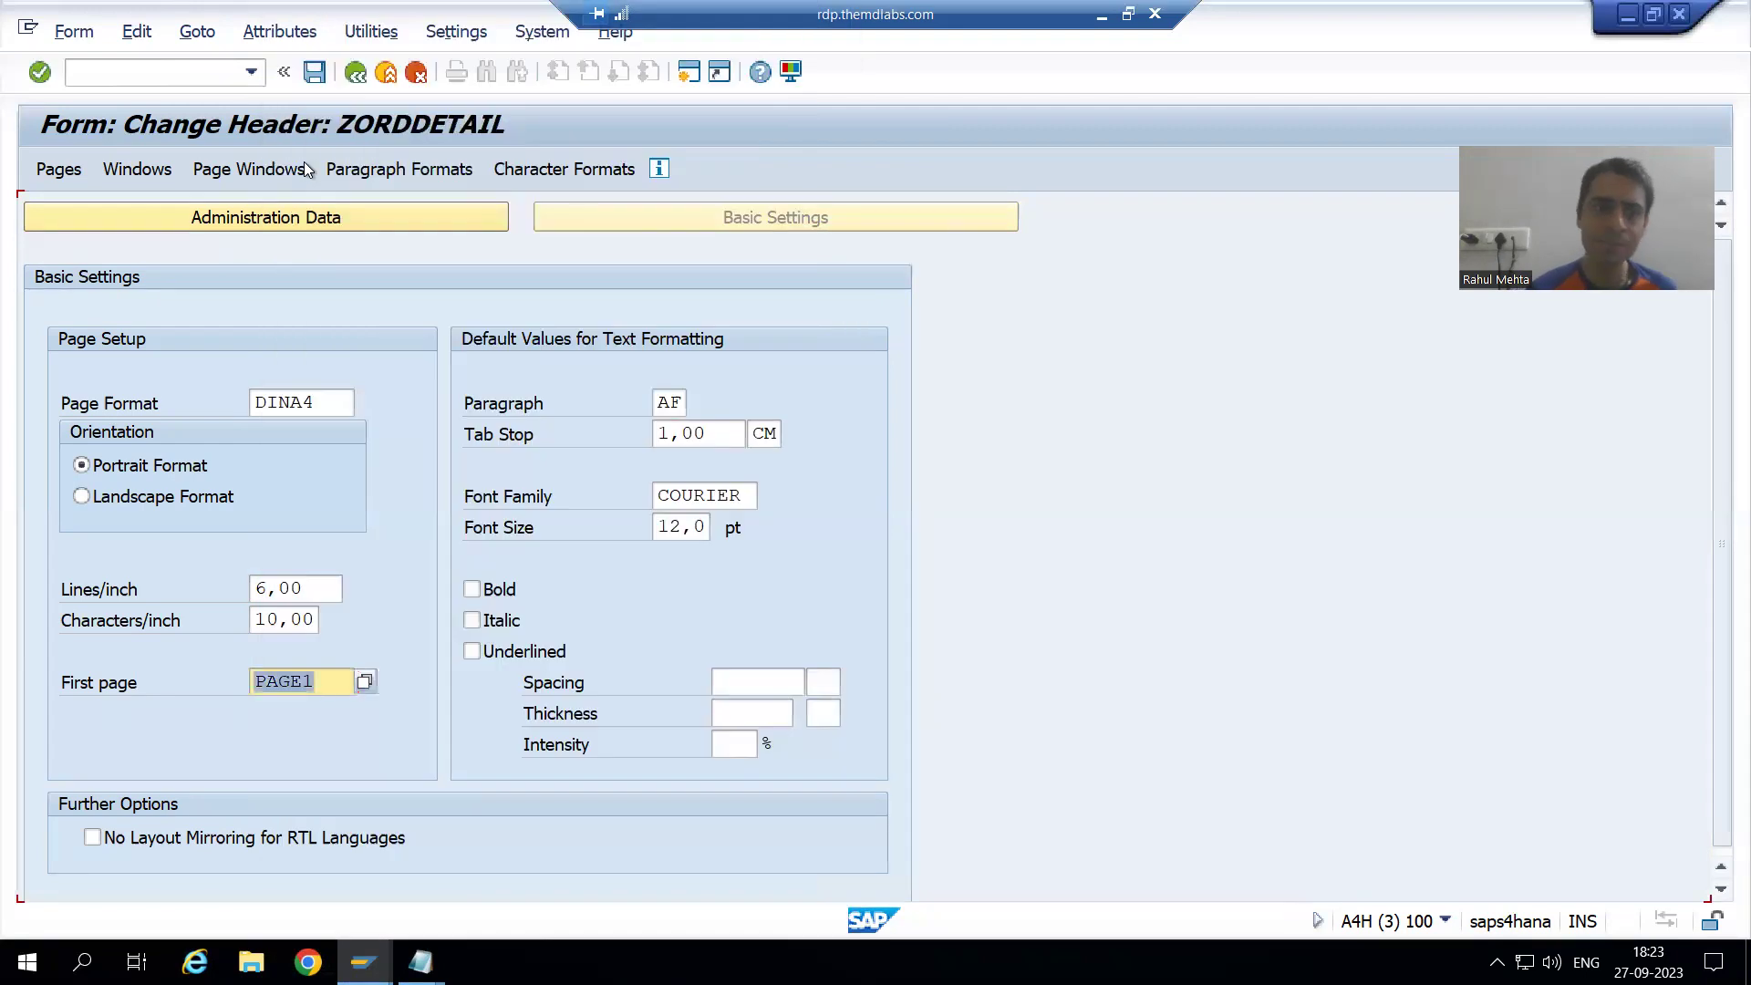
# Save the form with its new first page setting and activate it
pyautogui.click(313, 72)
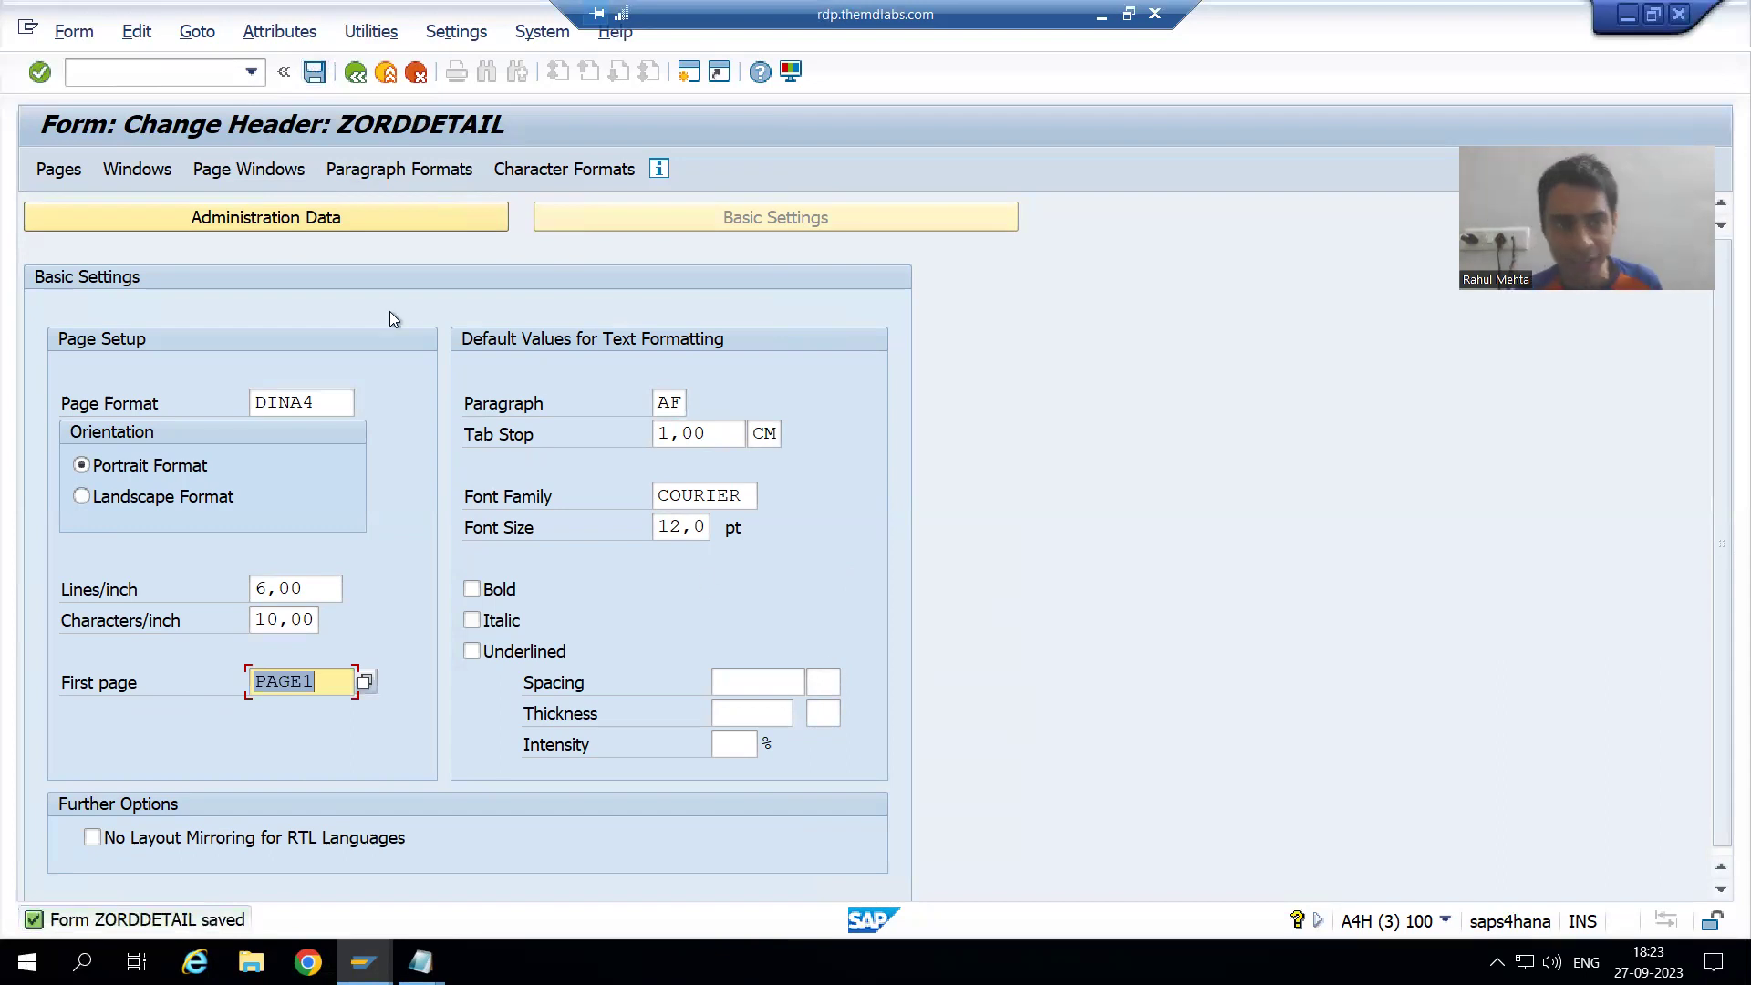
pyautogui.click(58, 169)
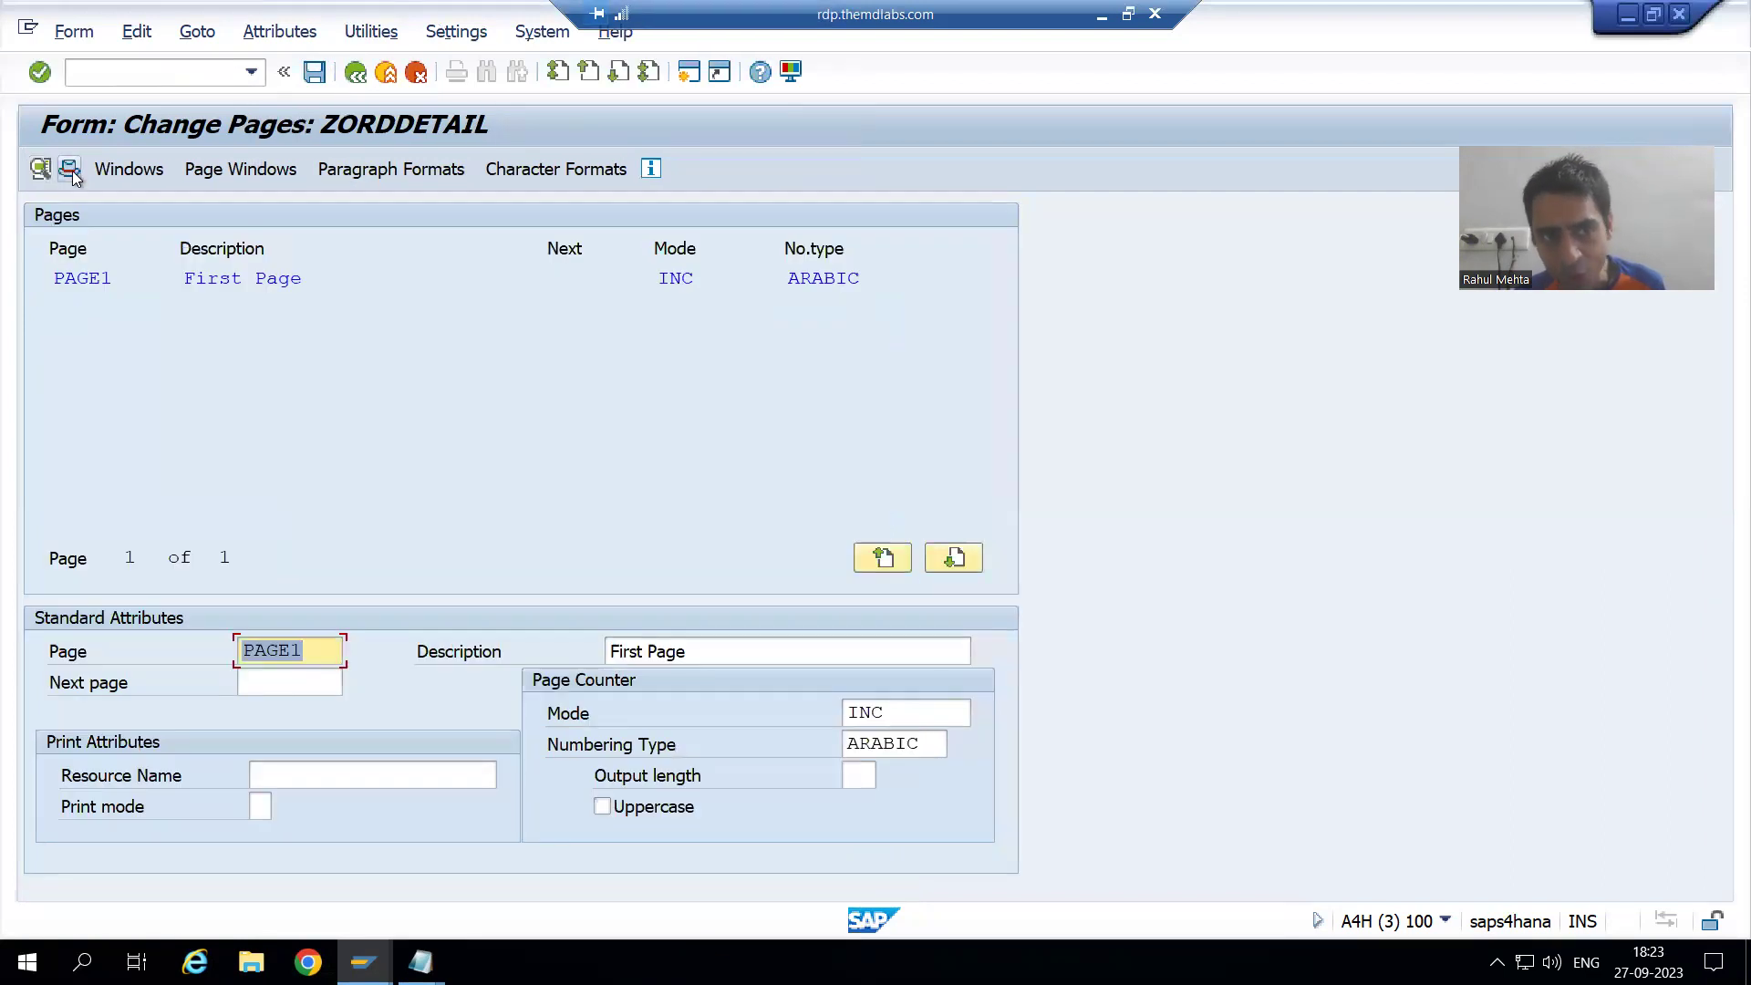
pyautogui.click(72, 170)
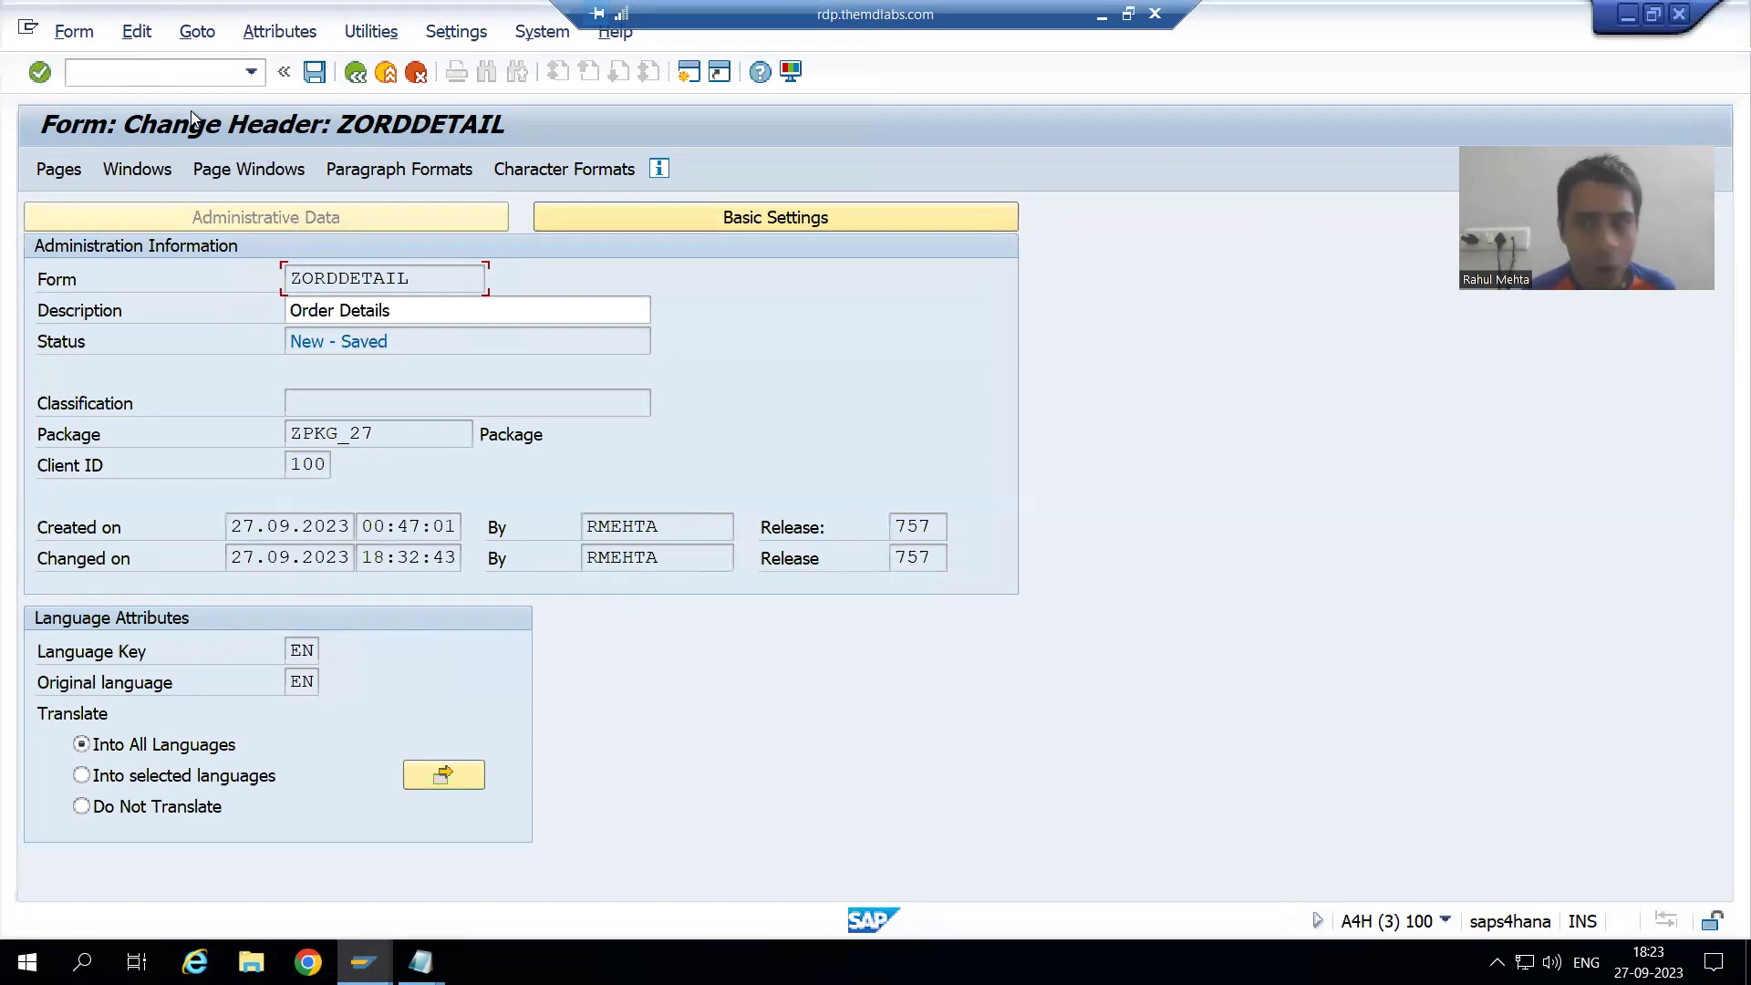
pyautogui.click(69, 32)
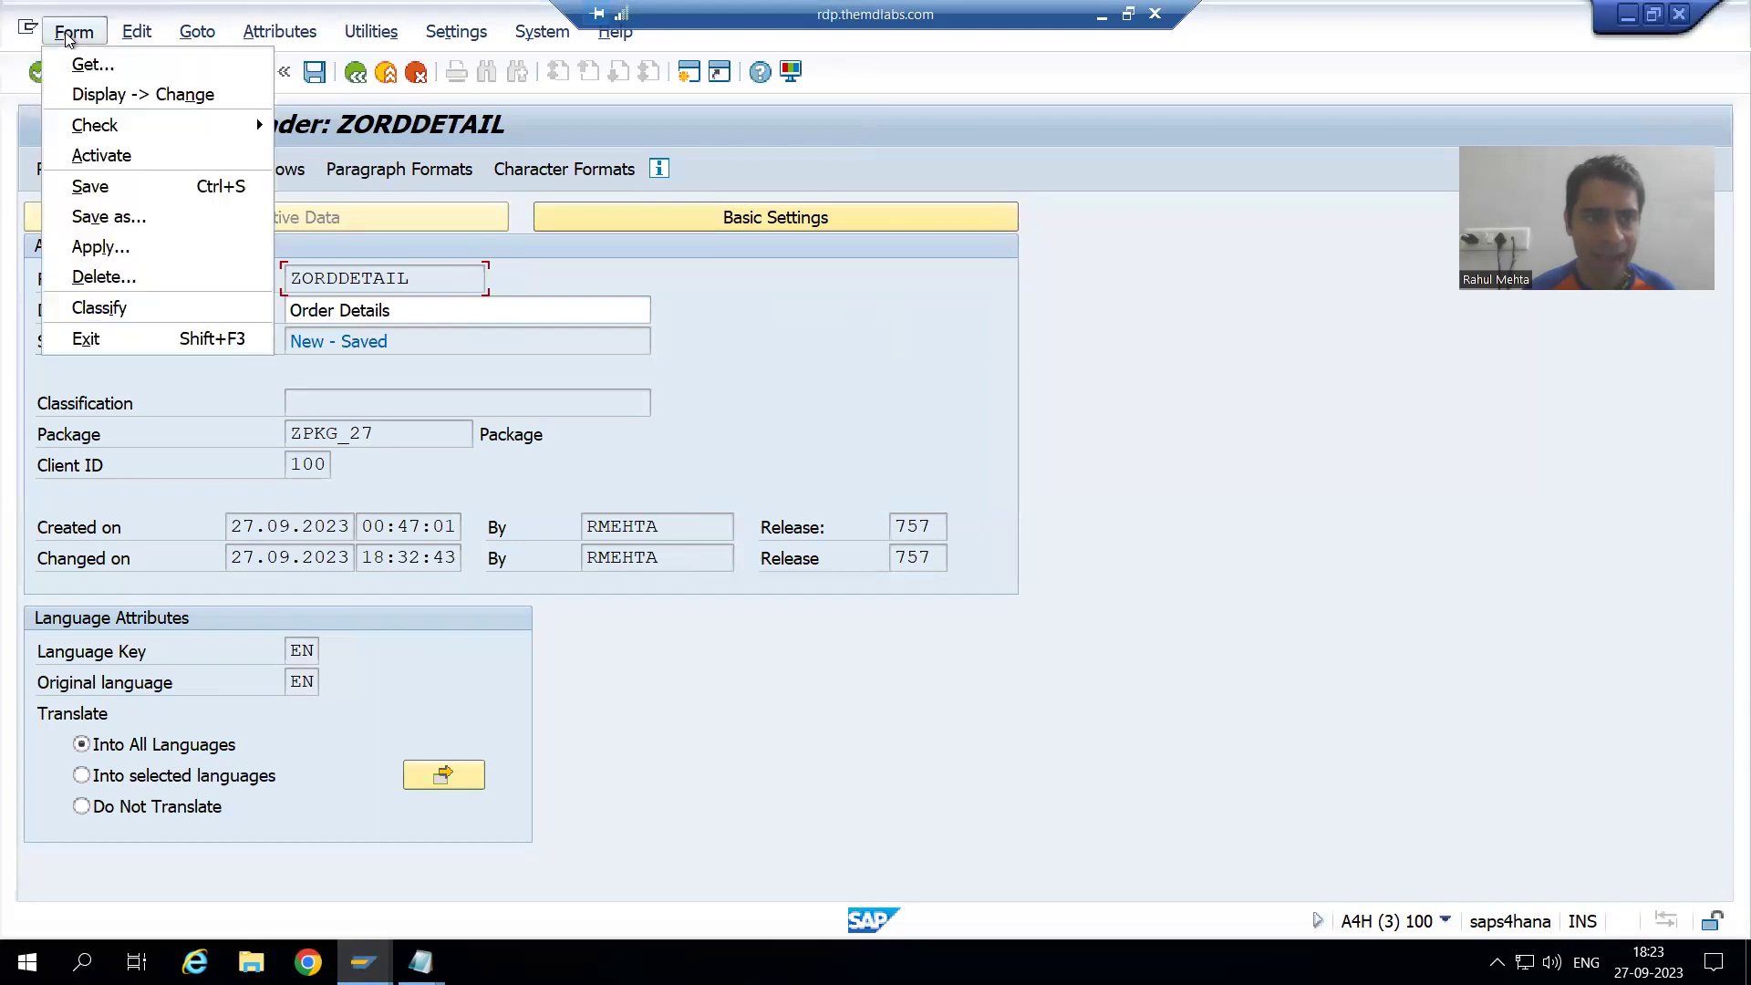
pyautogui.click(101, 156)
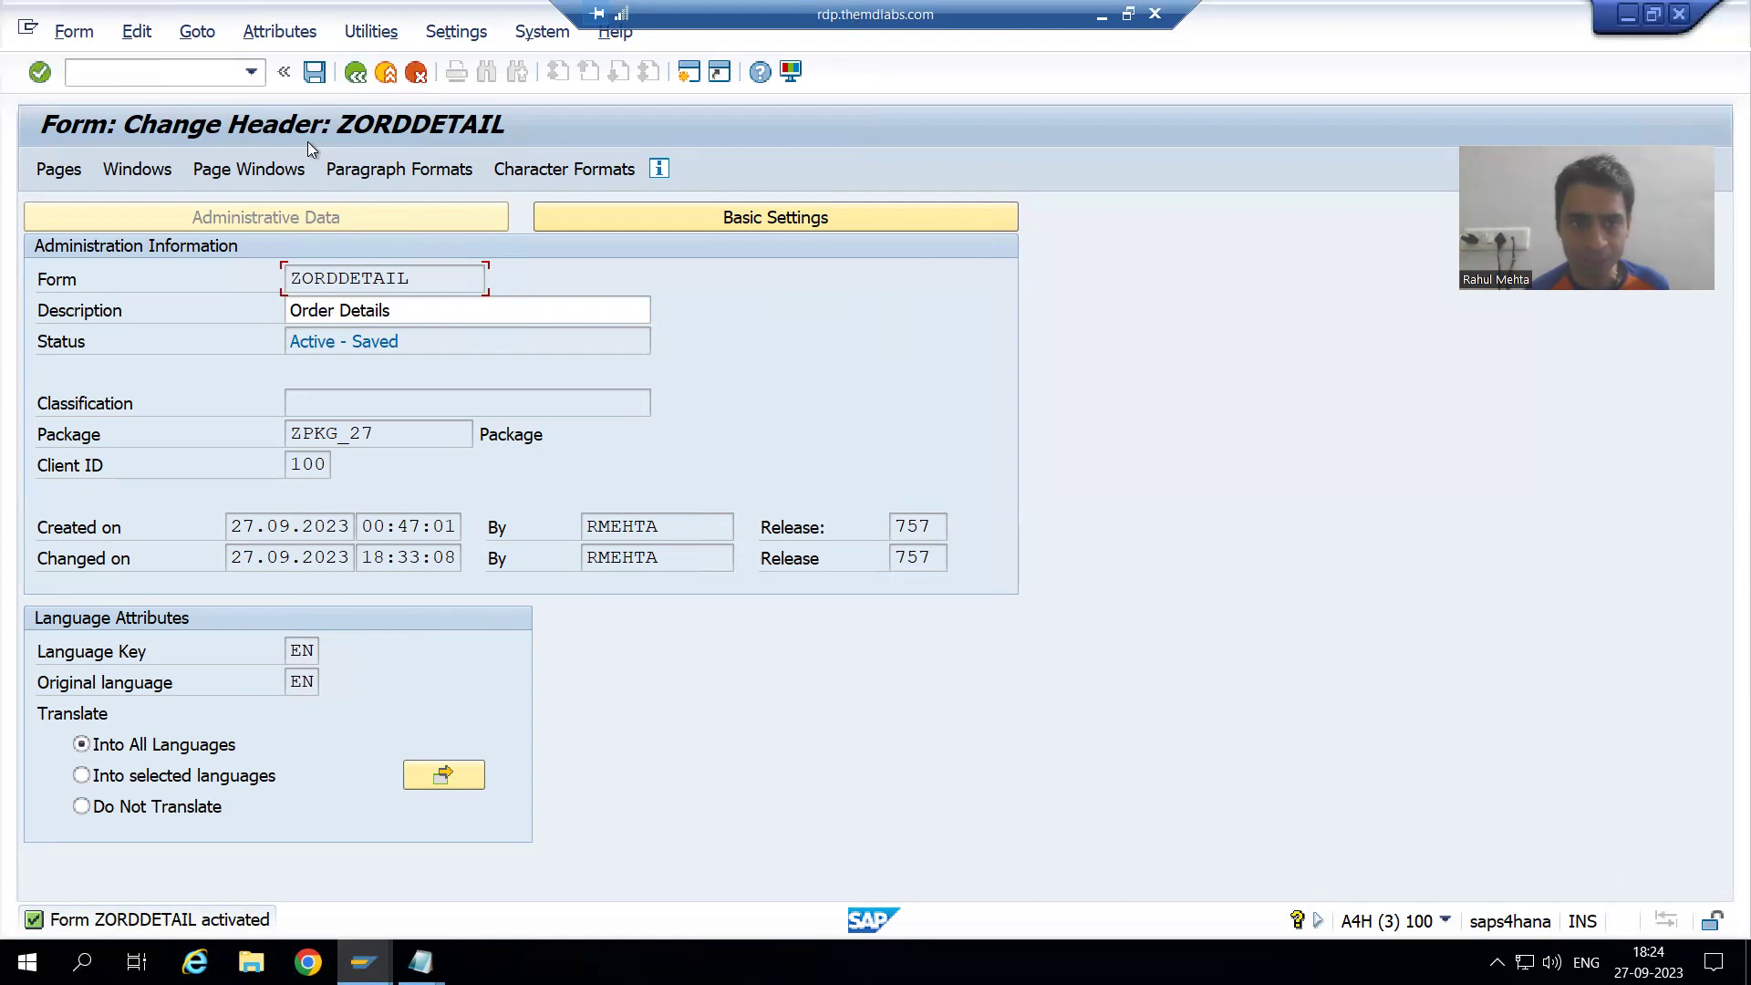
# Run a printing test of the form with output device LP01 and display its print preview
pyautogui.click(357, 33)
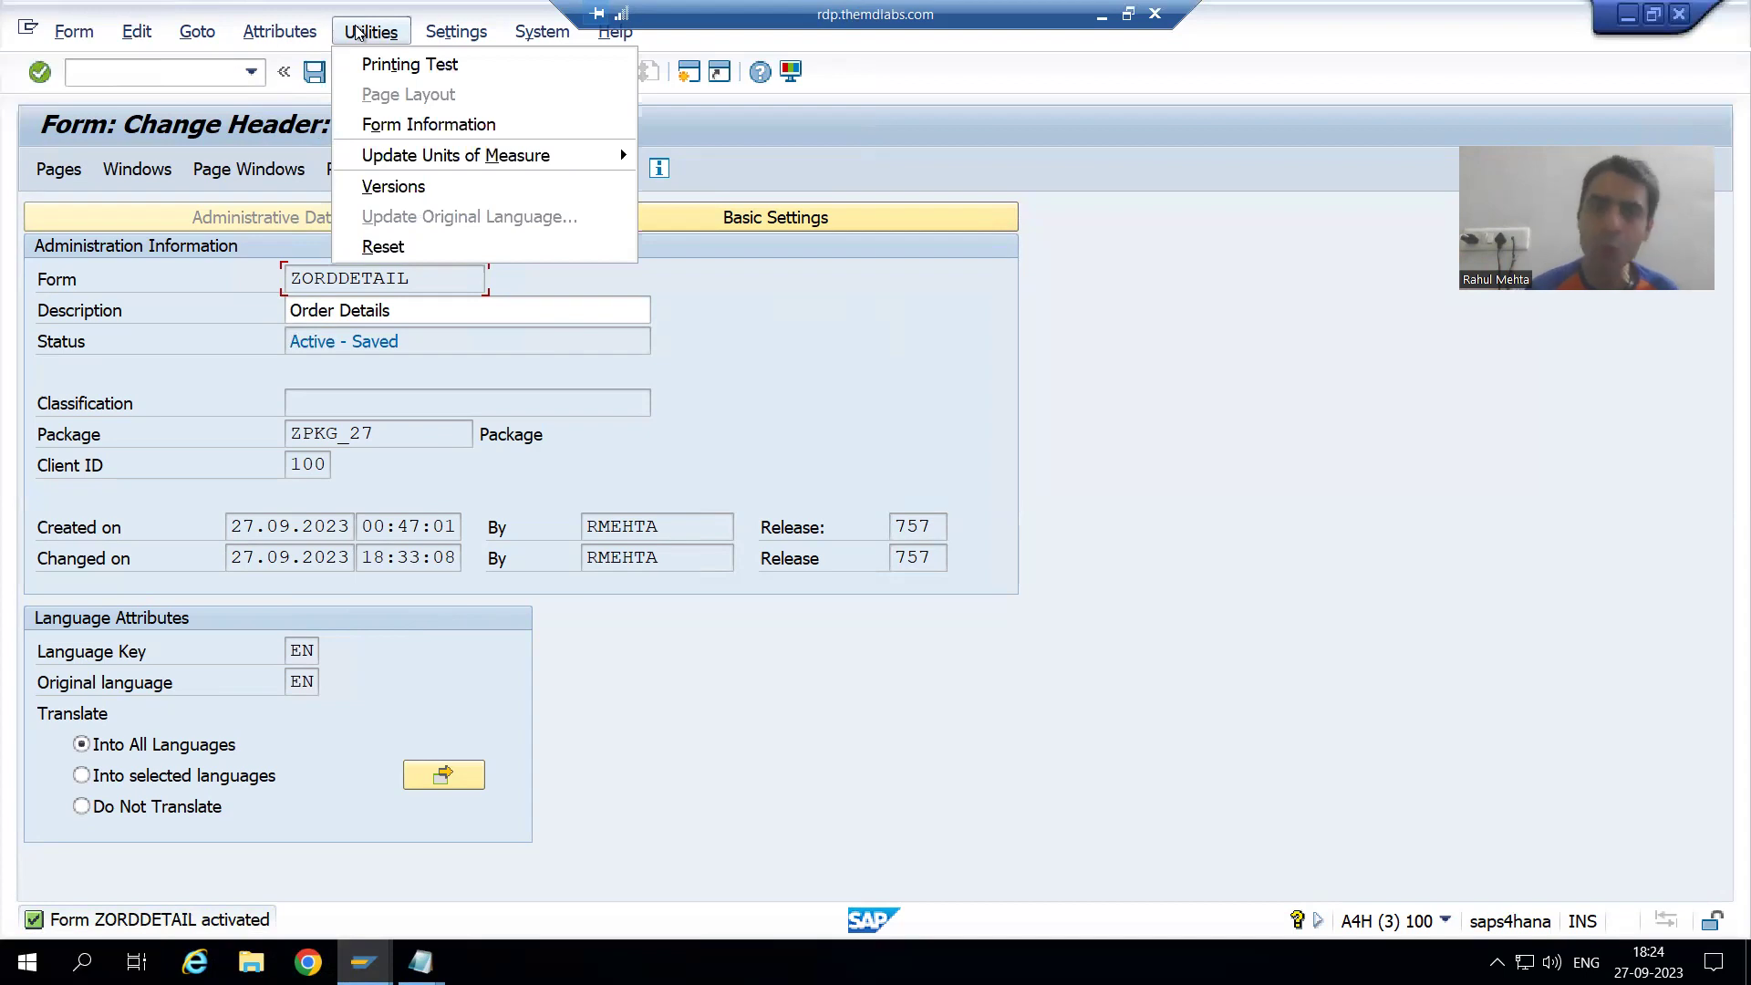
pyautogui.click(384, 68)
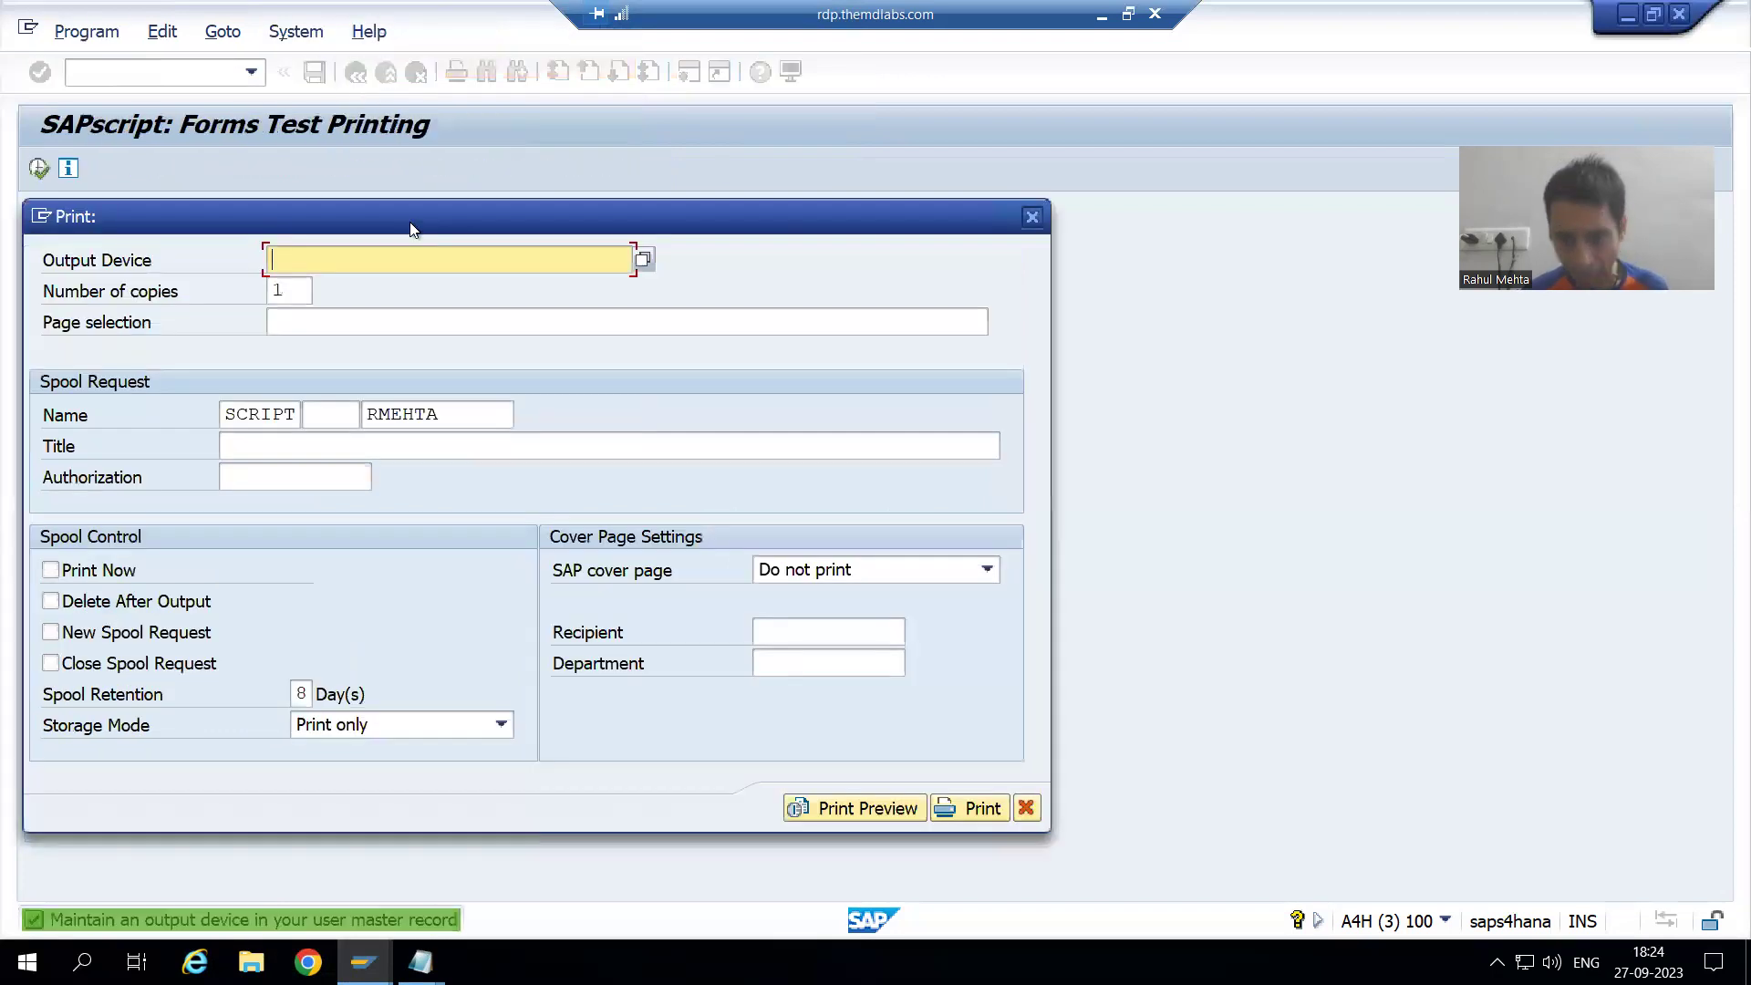
pyautogui.click(375, 266)
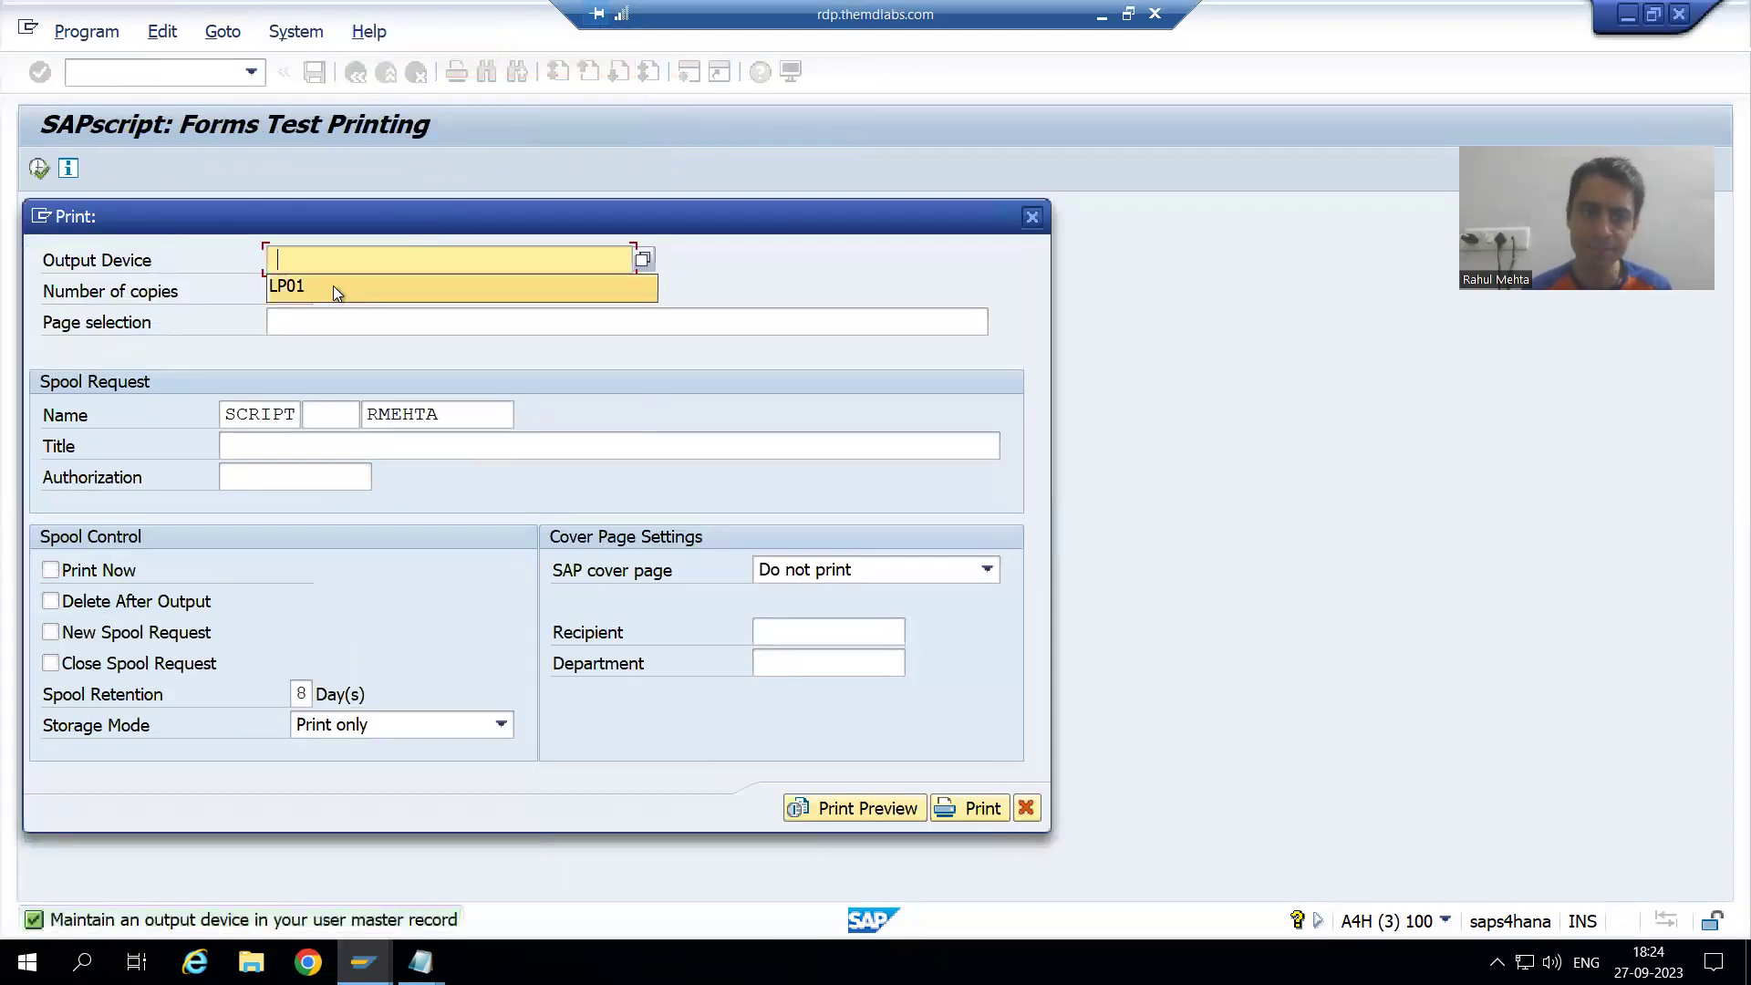
pyautogui.click(332, 286)
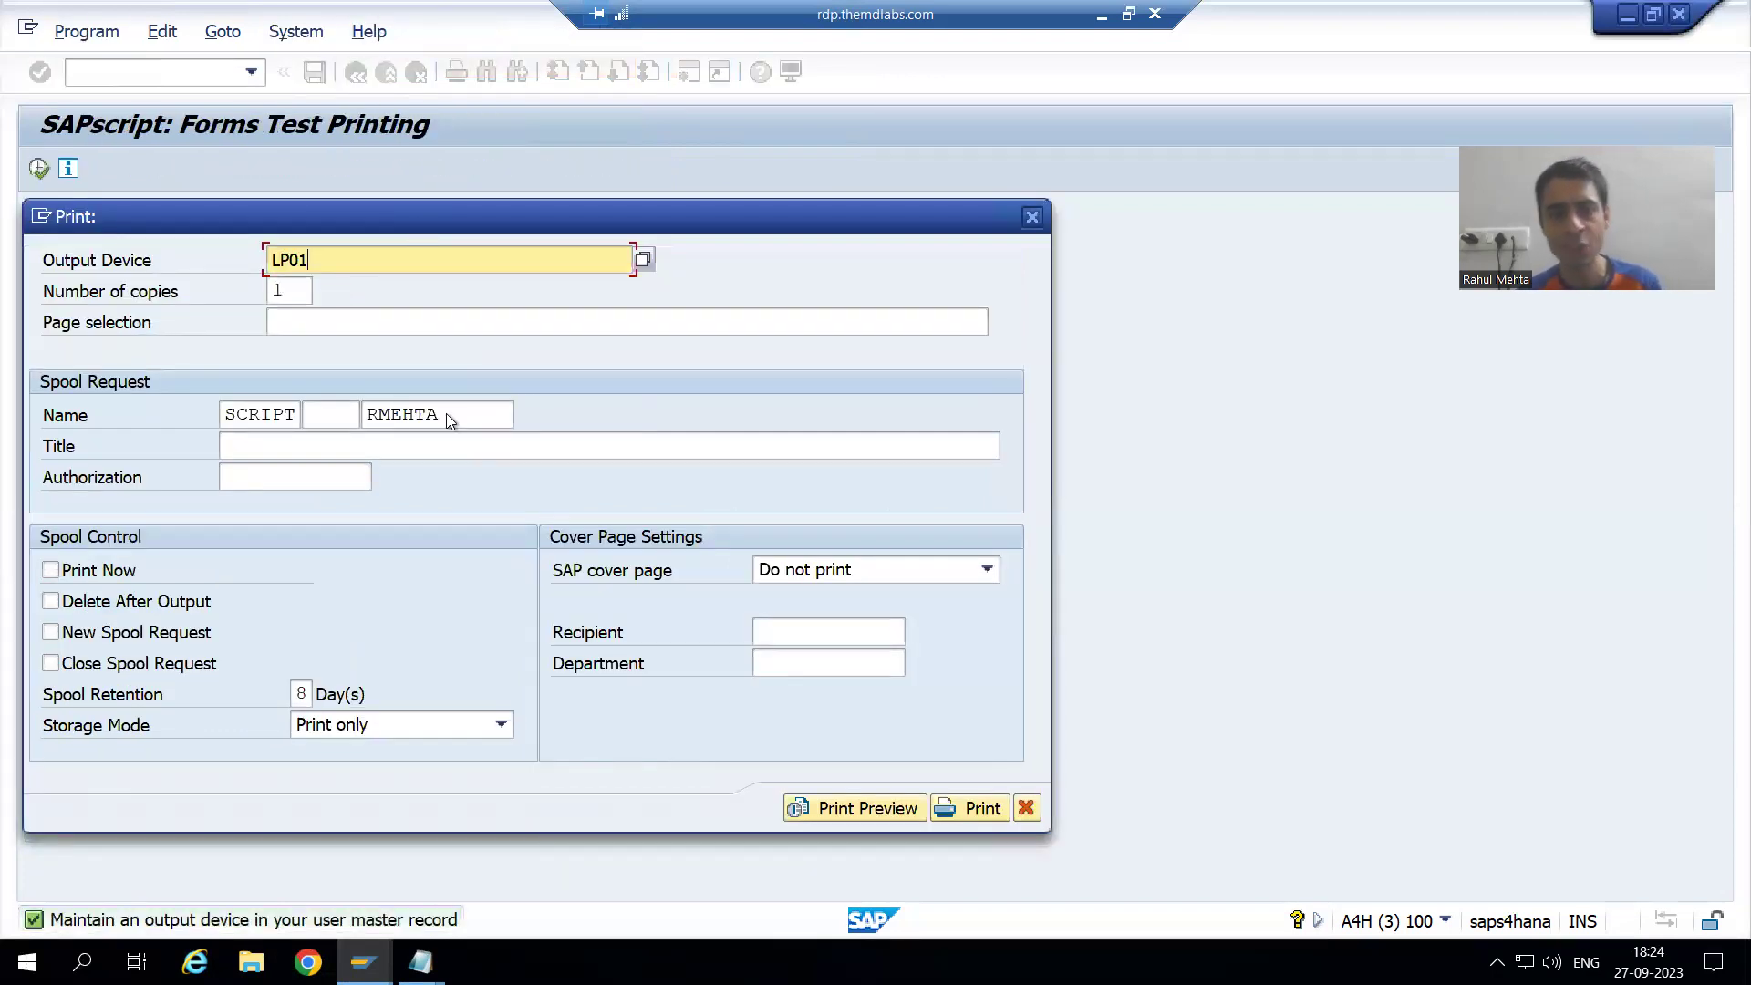
pyautogui.click(866, 807)
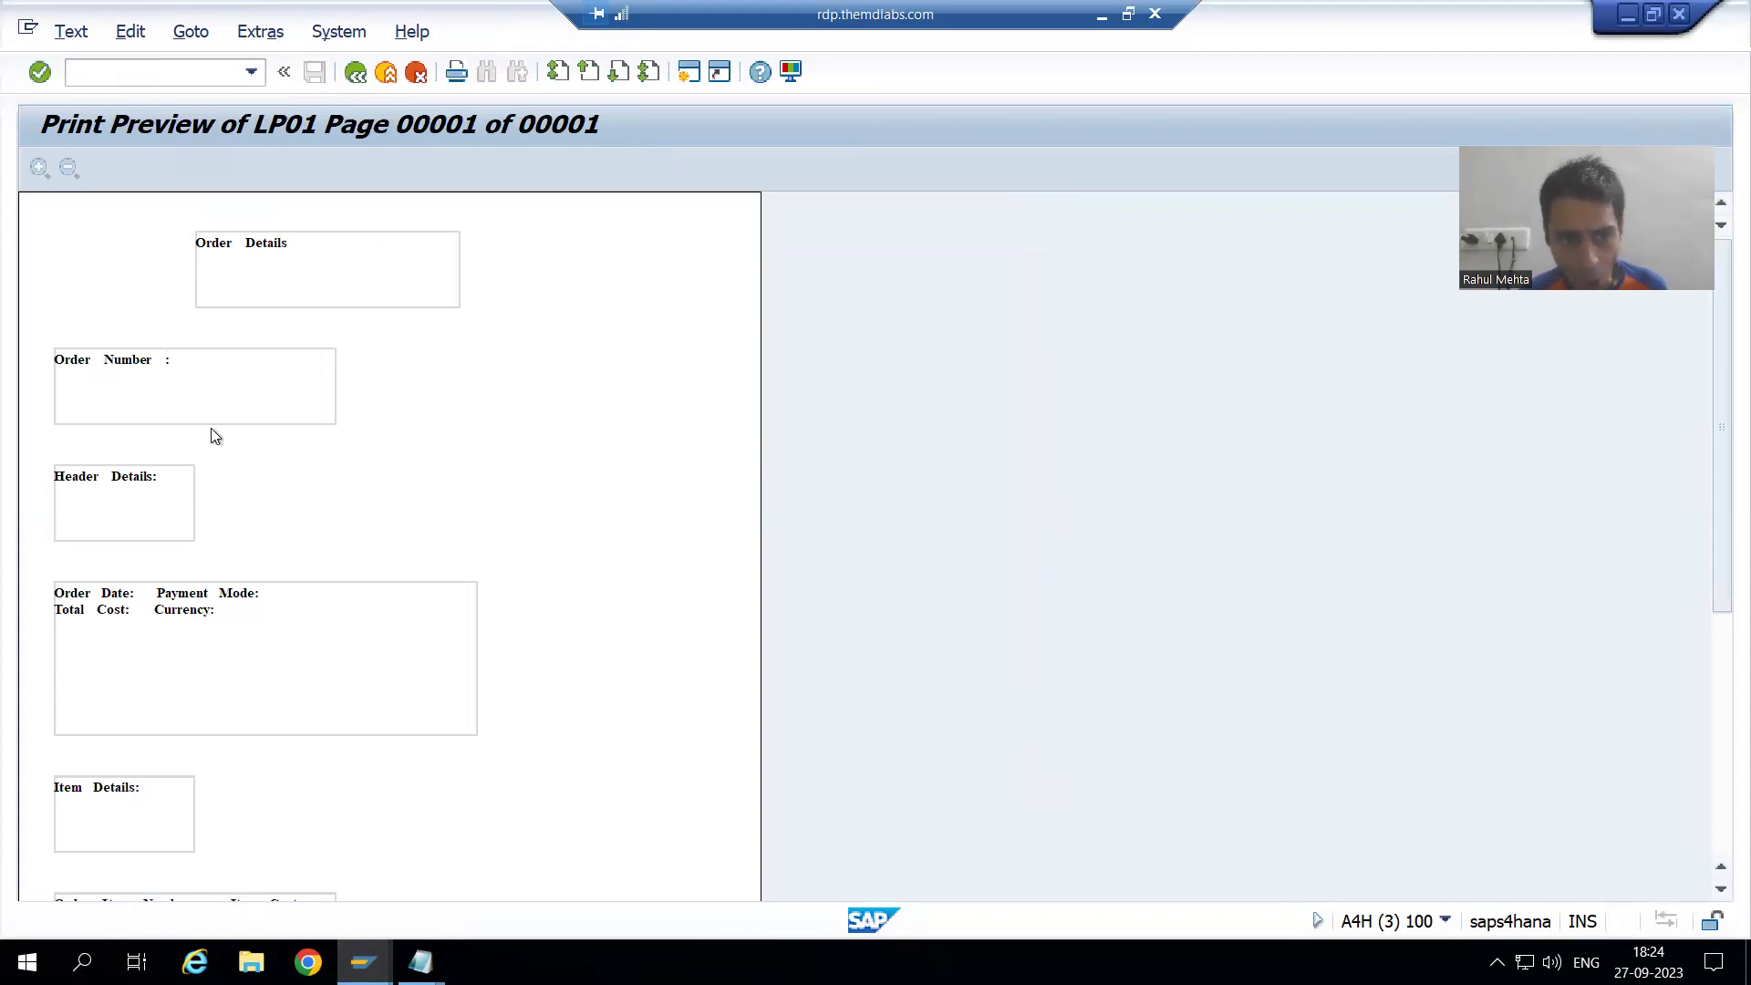
# Examine the window layout and texts over the whole previewed page, and return to the form header
pyautogui.scroll(-1, 170, 463)
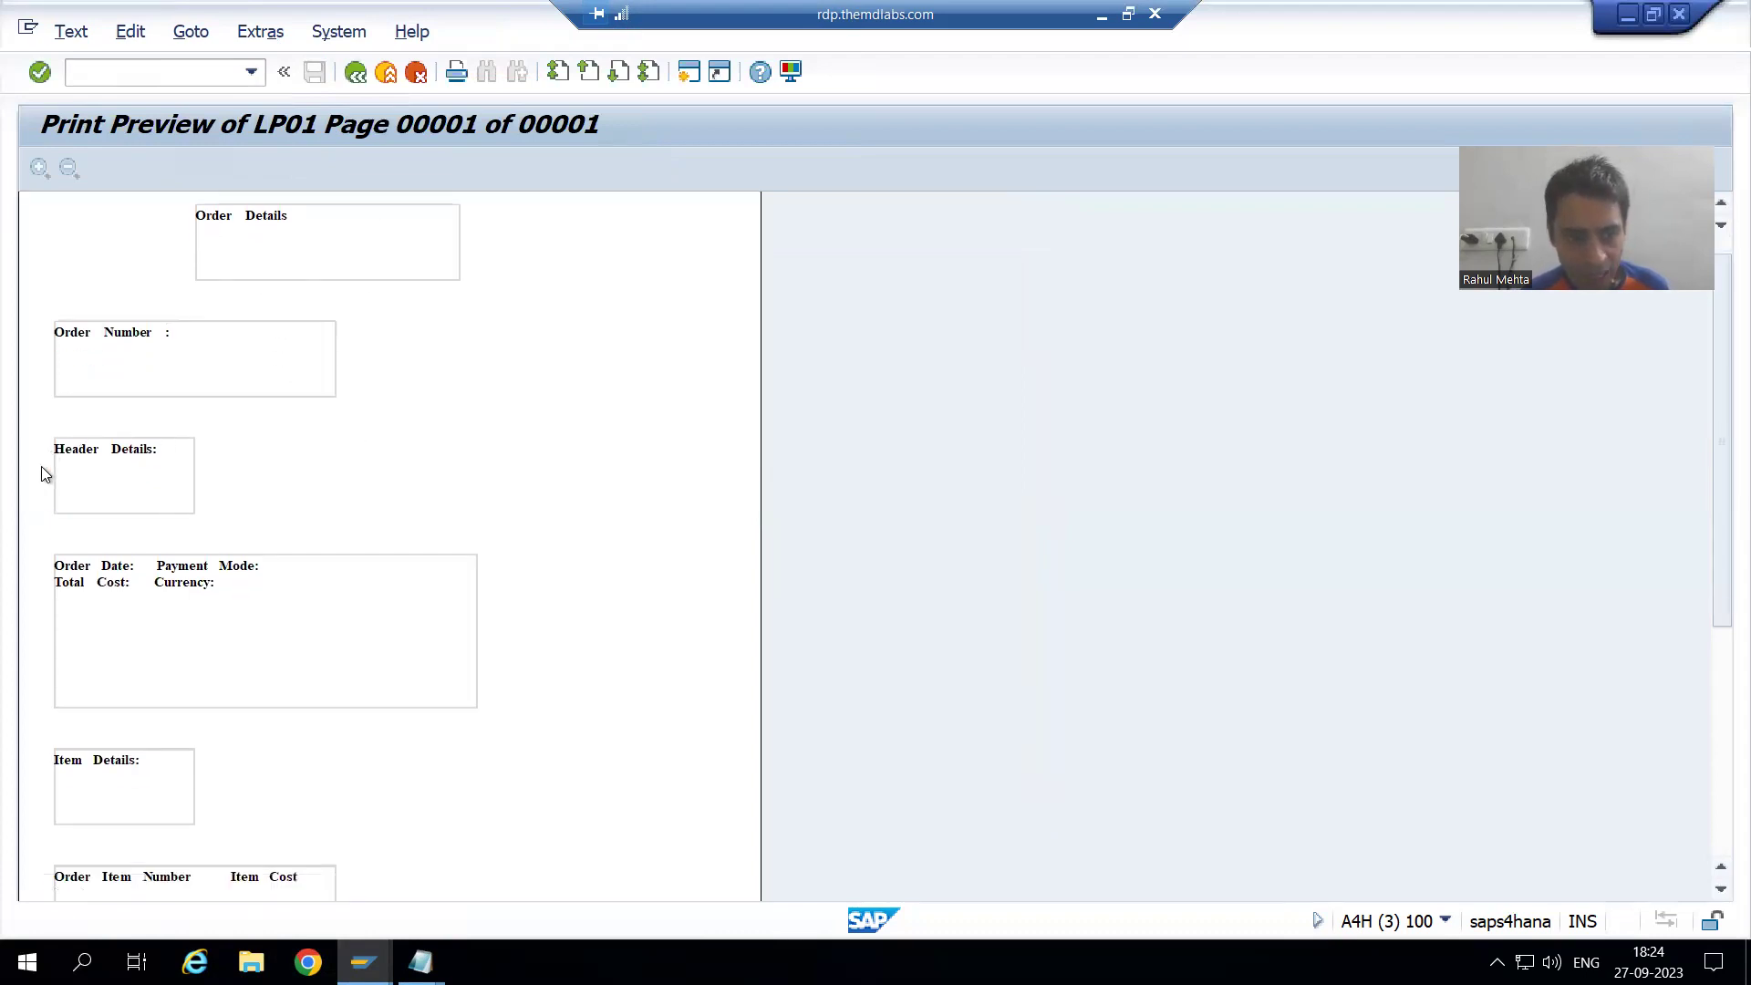
pyautogui.scroll(-2, 228, 511)
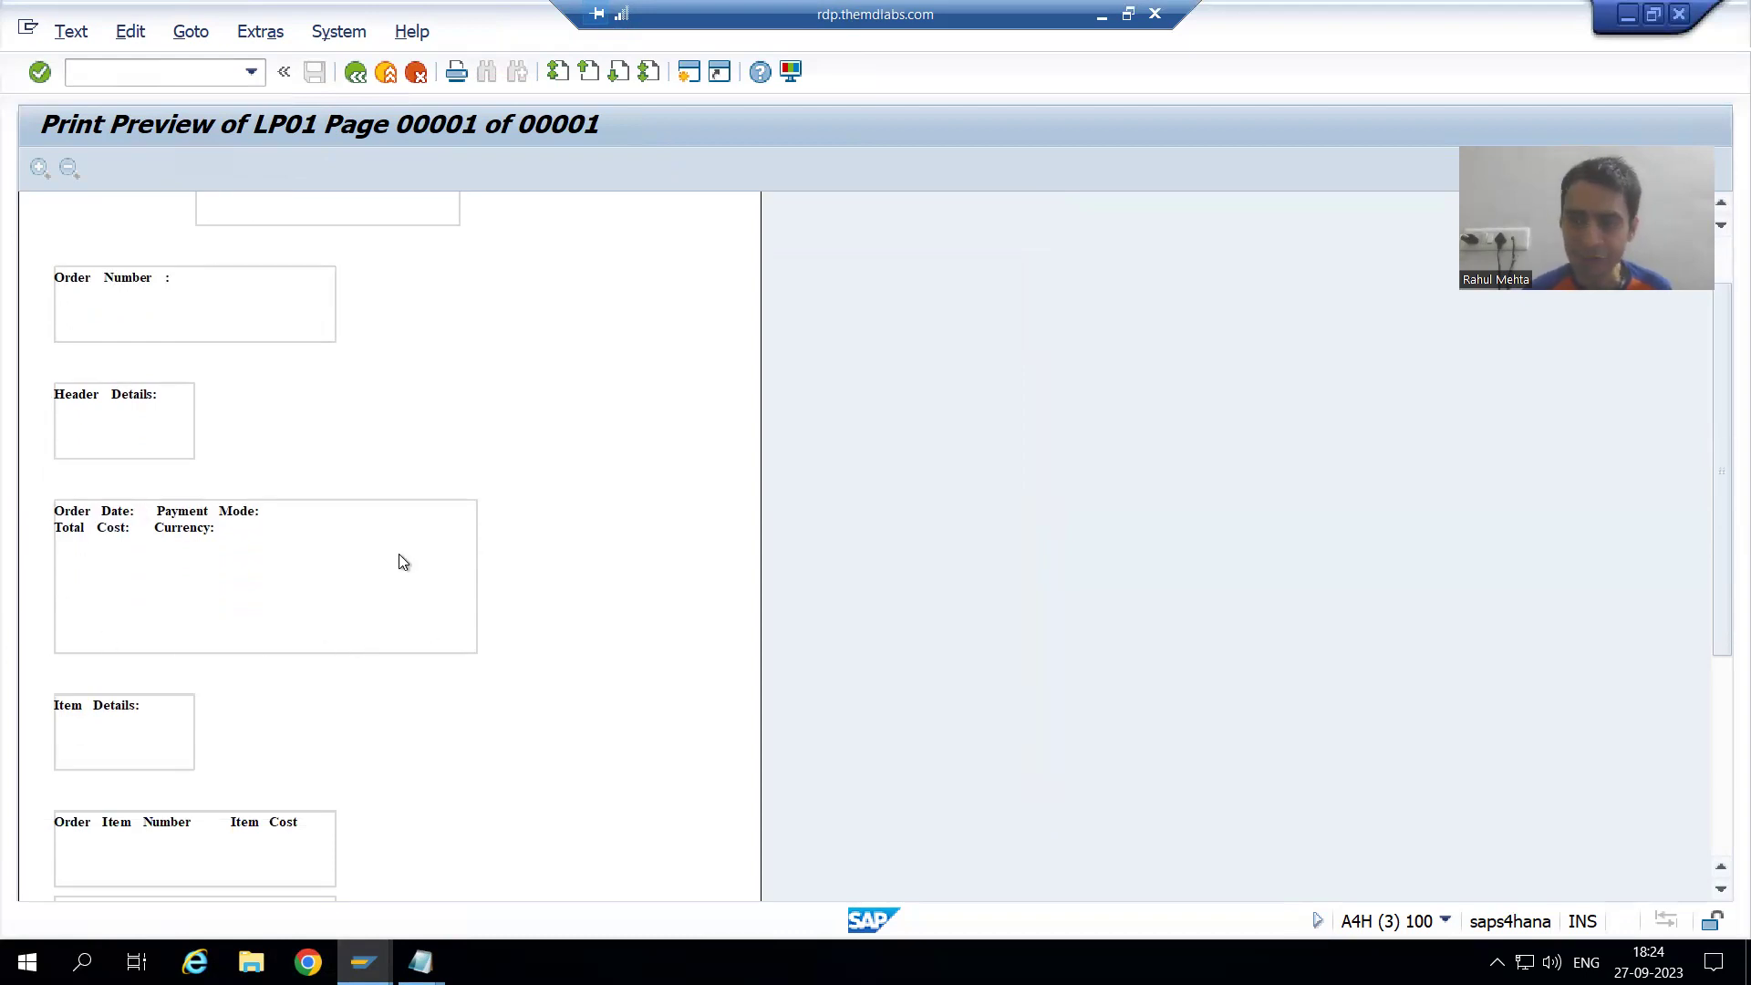
pyautogui.scroll(-2, 398, 557)
pyautogui.scroll(-2, 282, 606)
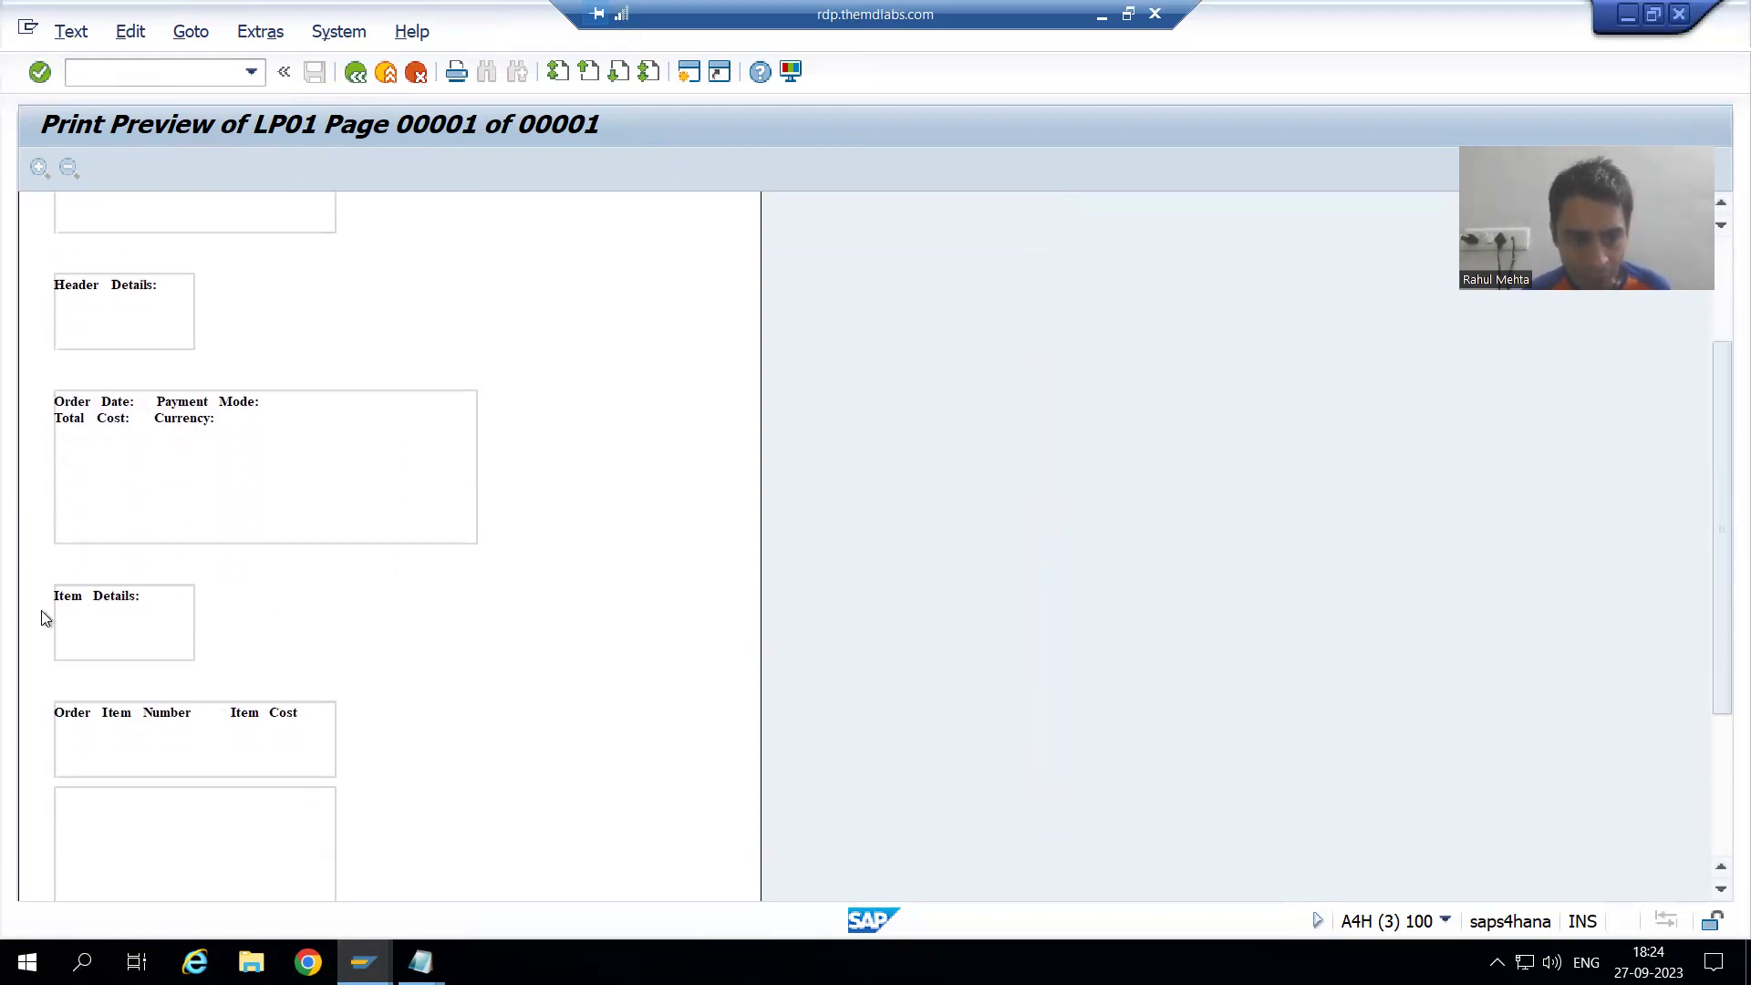
pyautogui.scroll(-4, 212, 599)
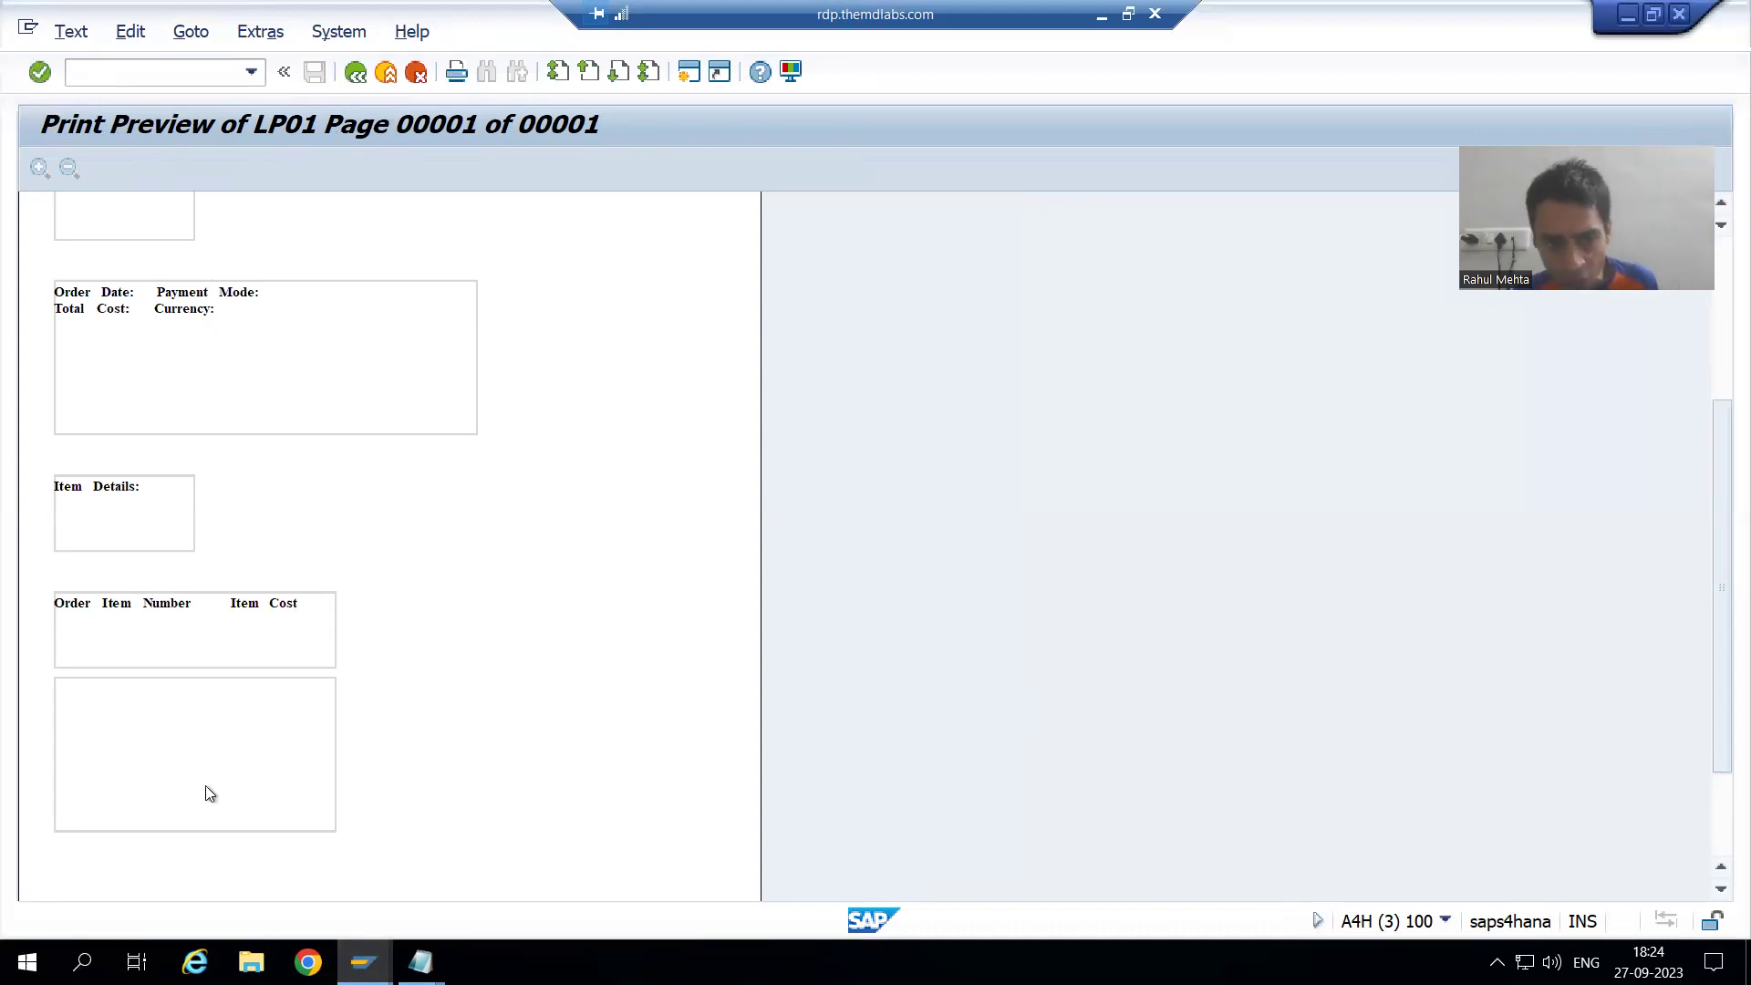
pyautogui.scroll(1, 212, 793)
pyautogui.scroll(6, 299, 801)
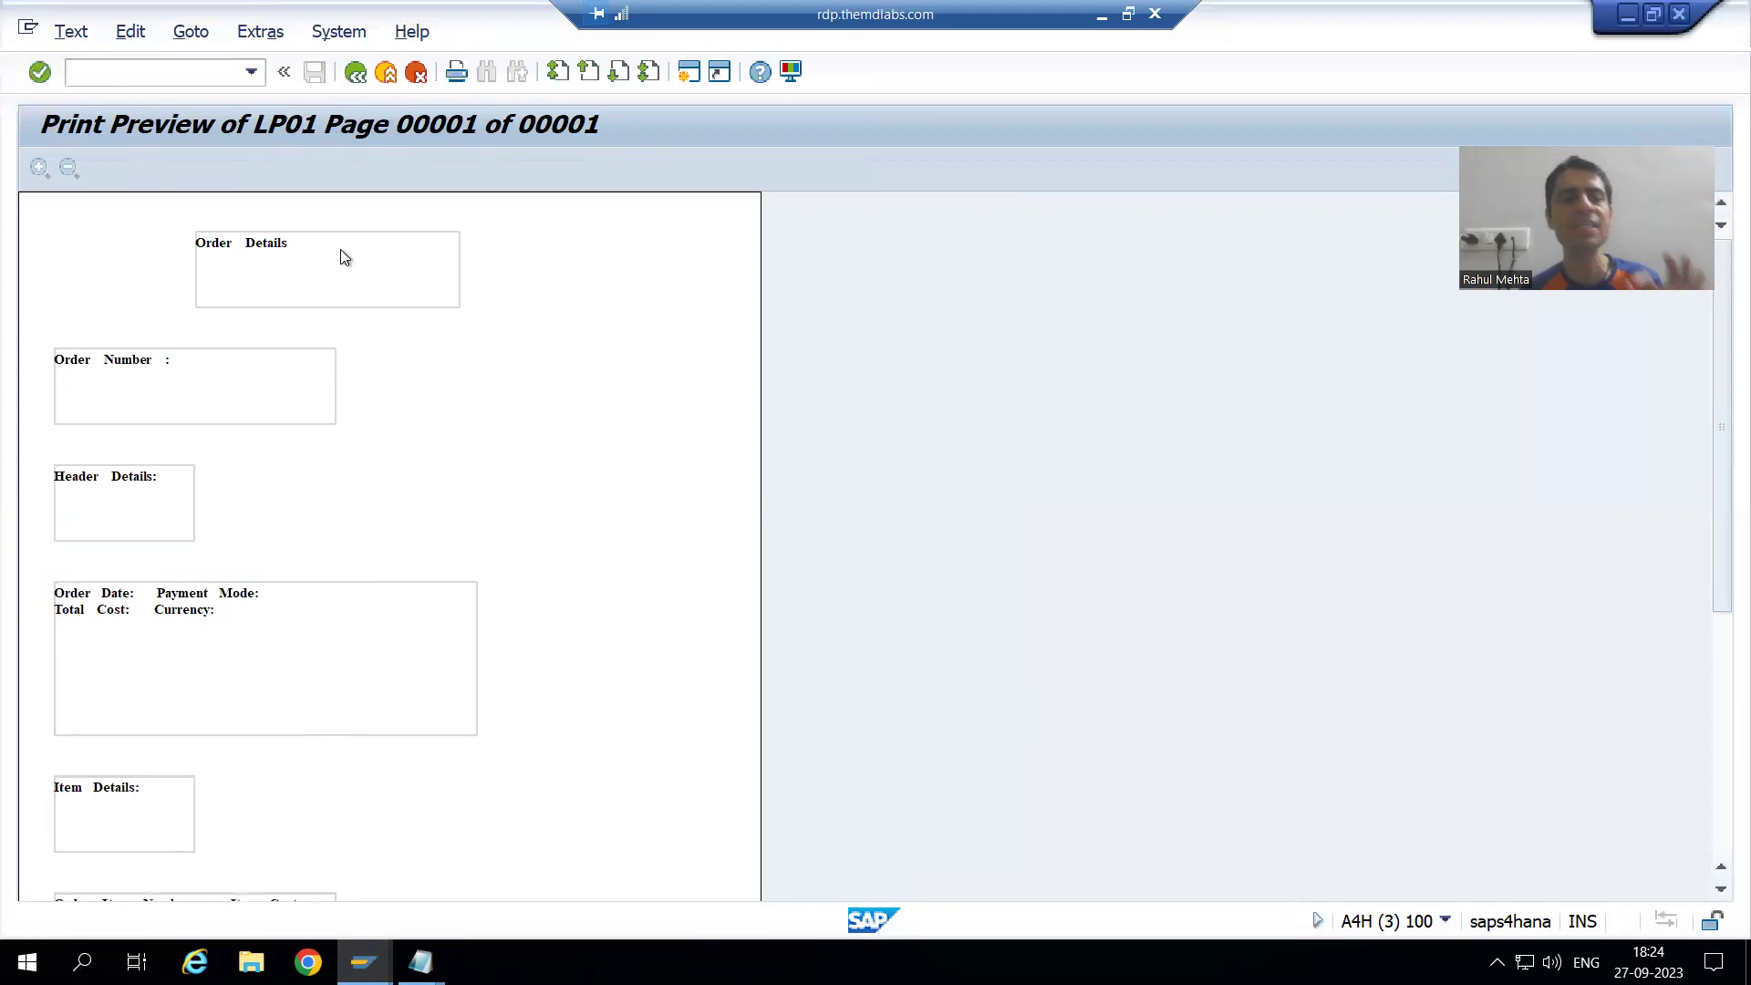
pyautogui.click(355, 73)
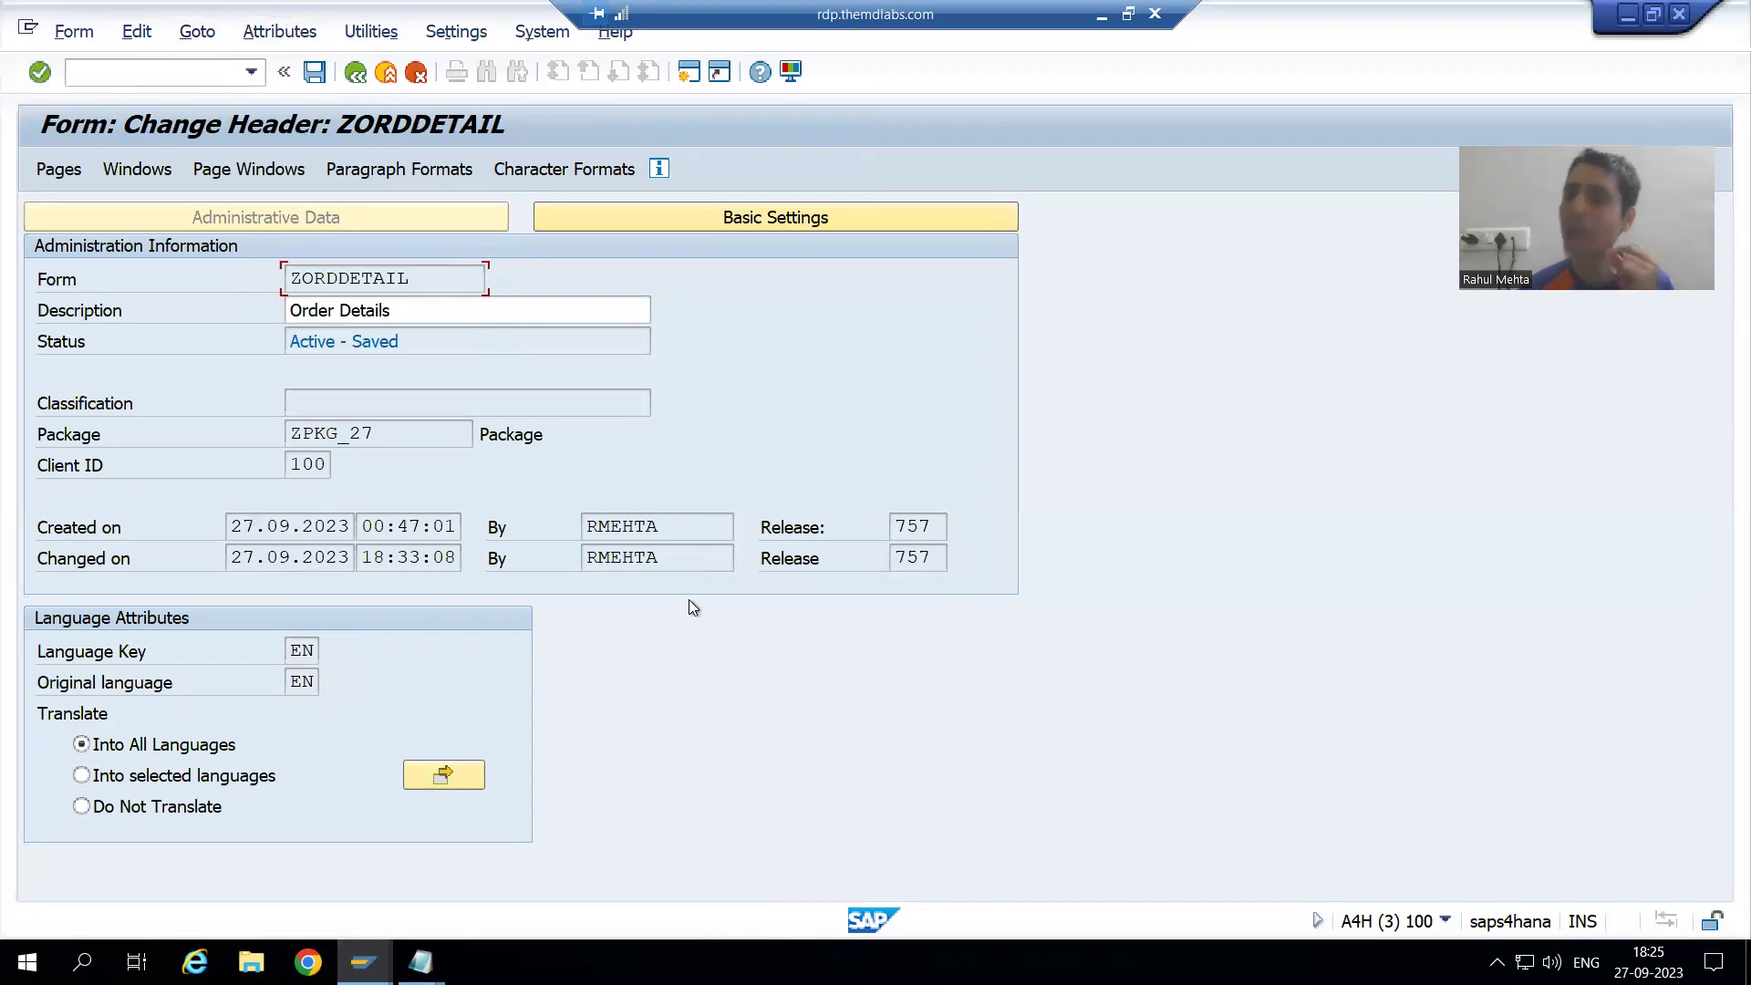
# Review the default paragraph and first page in the form header's basic settings
pyautogui.click(762, 219)
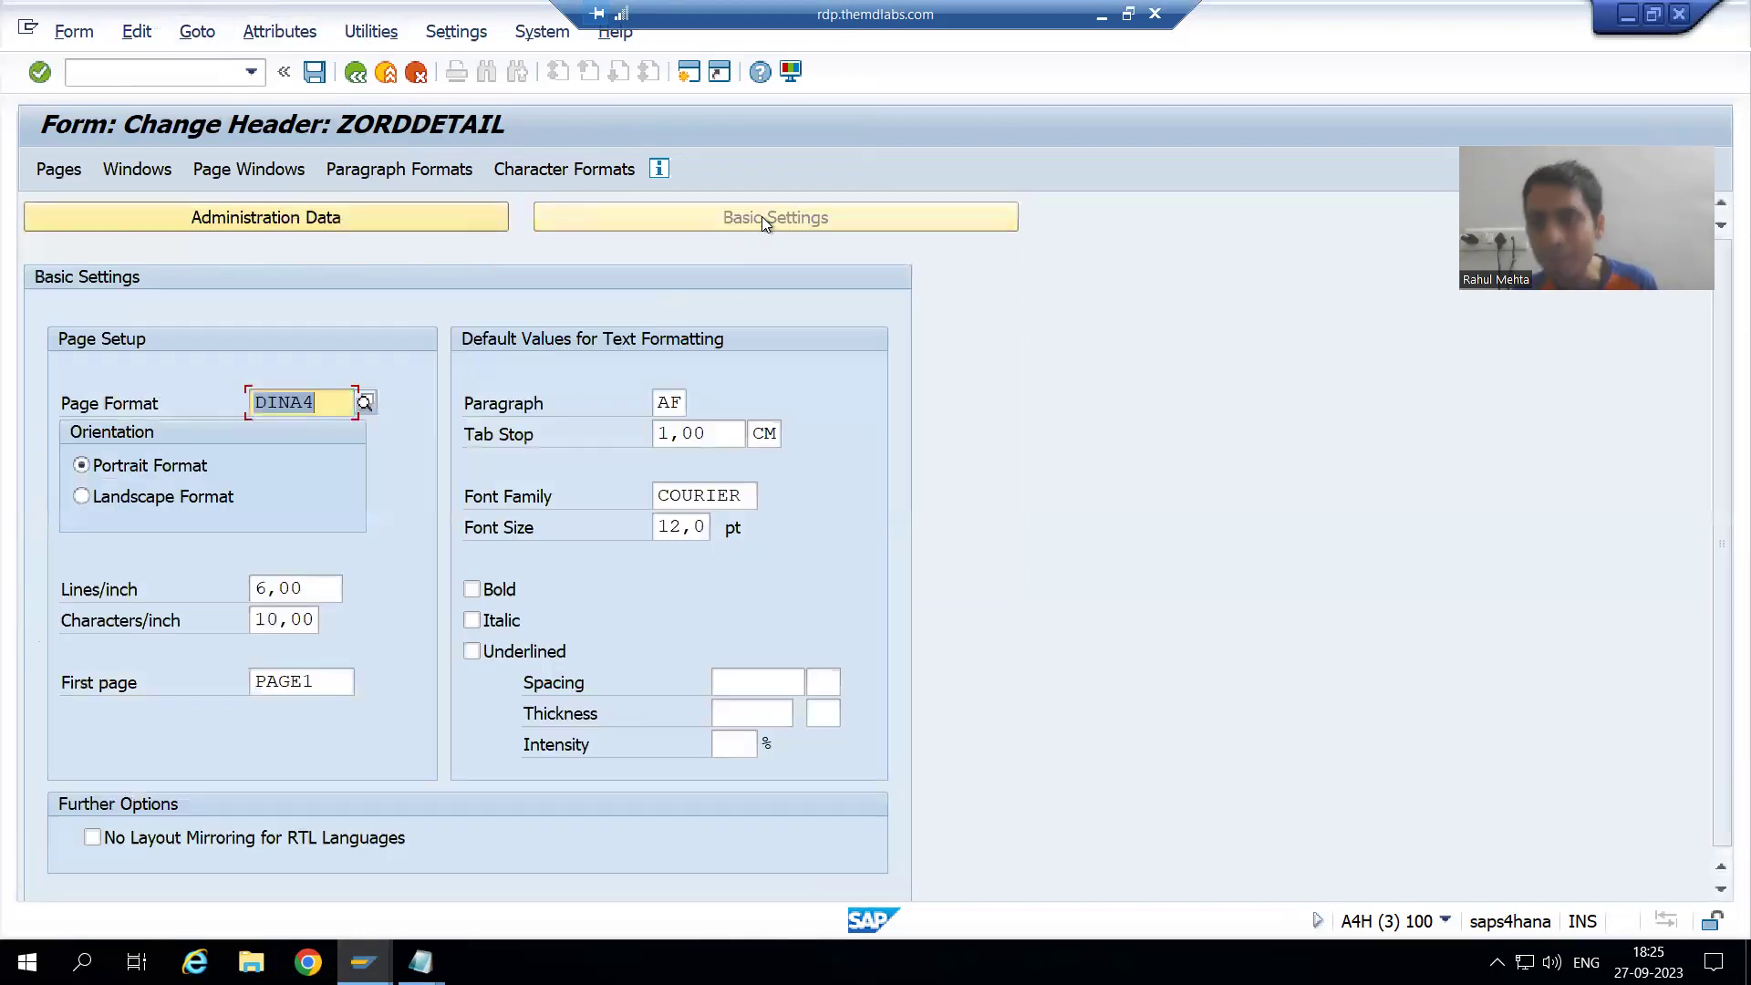
pyautogui.click(311, 680)
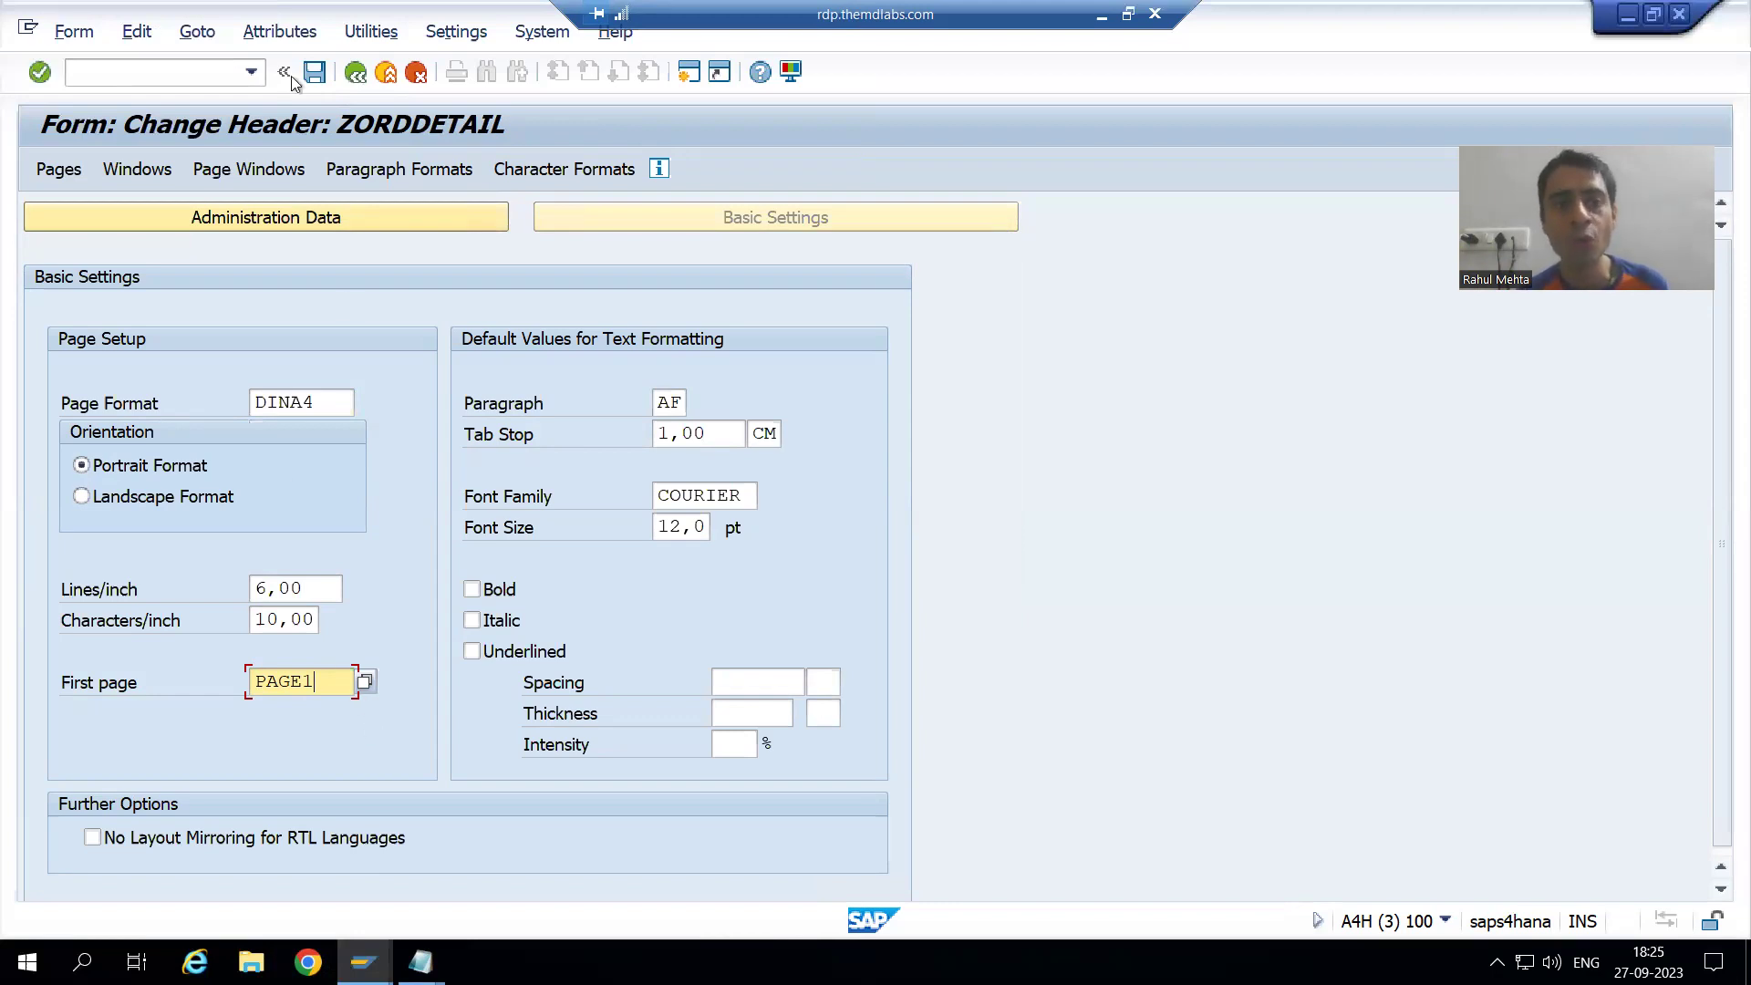
pyautogui.click(373, 36)
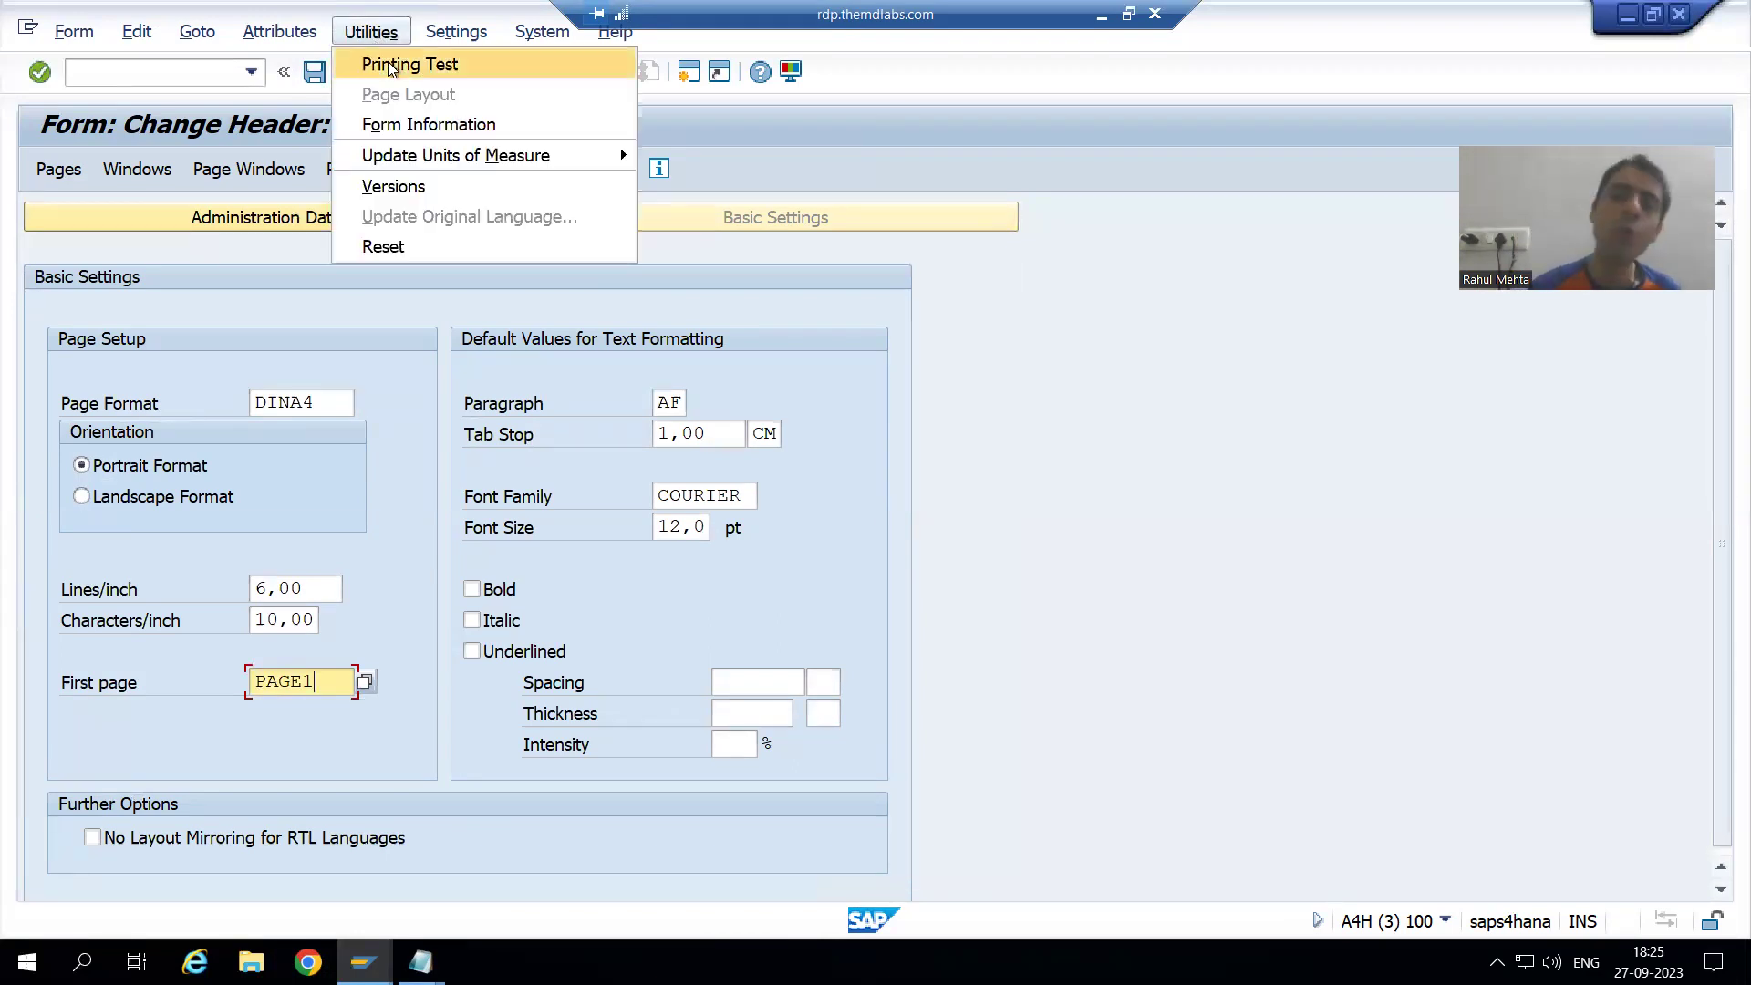
pyautogui.click(1044, 460)
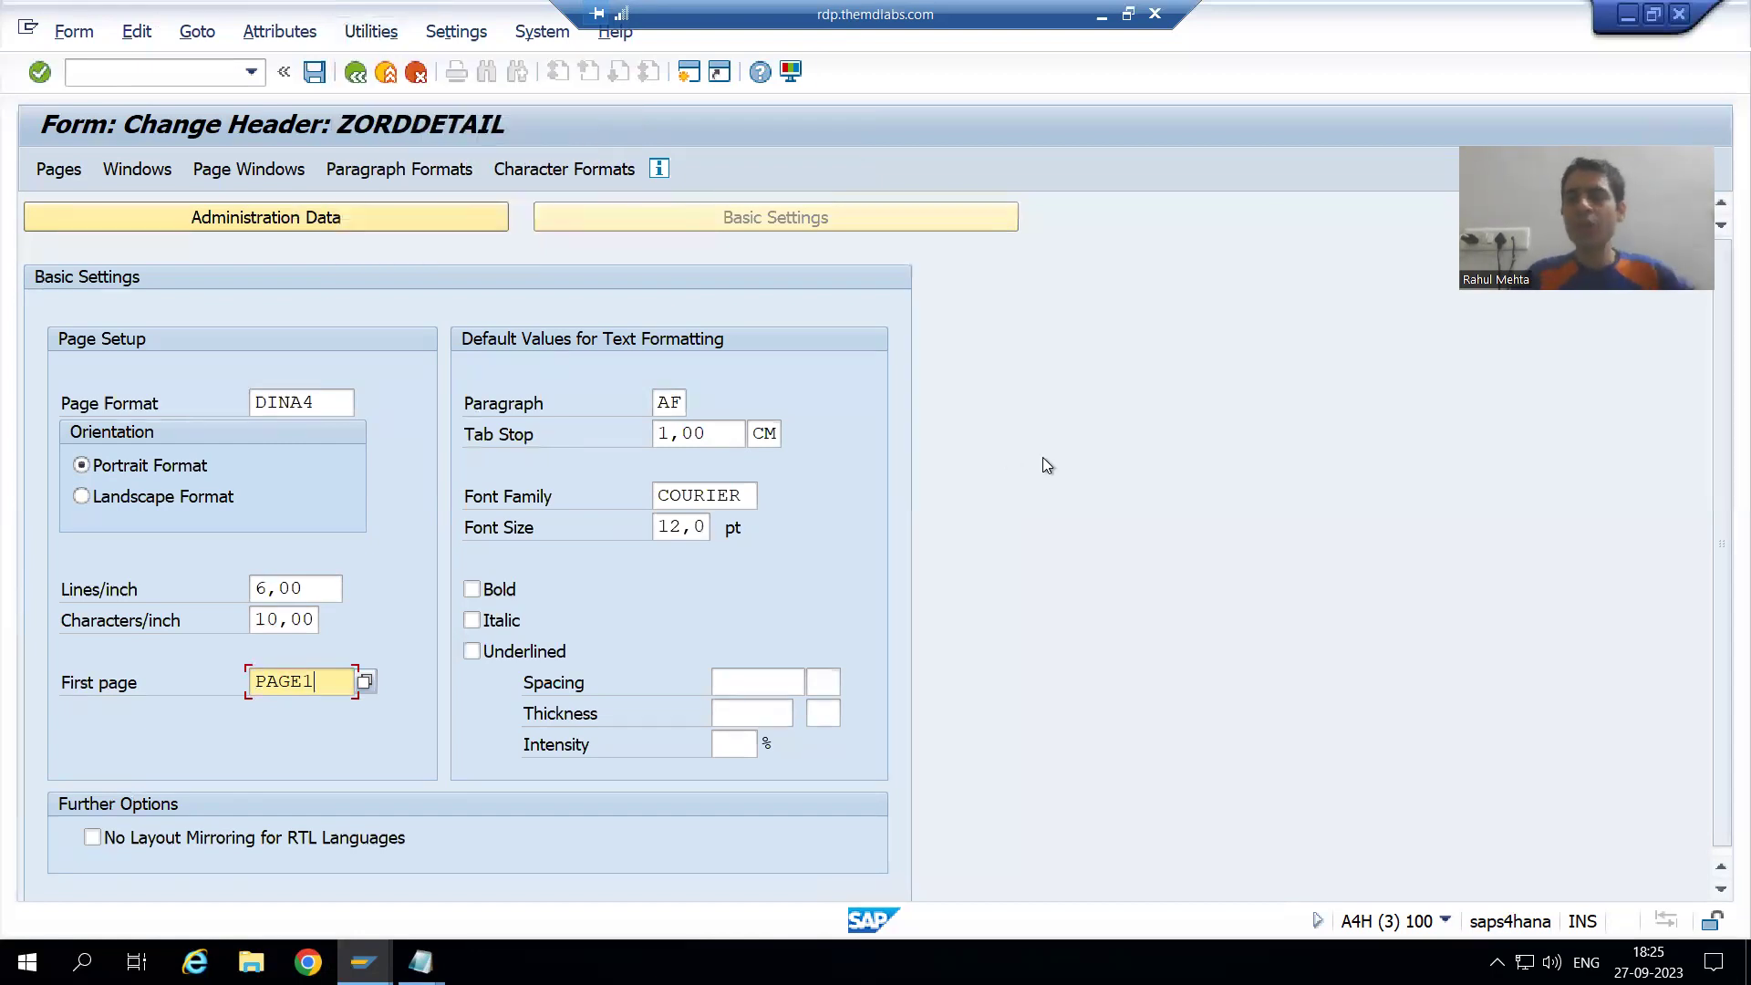